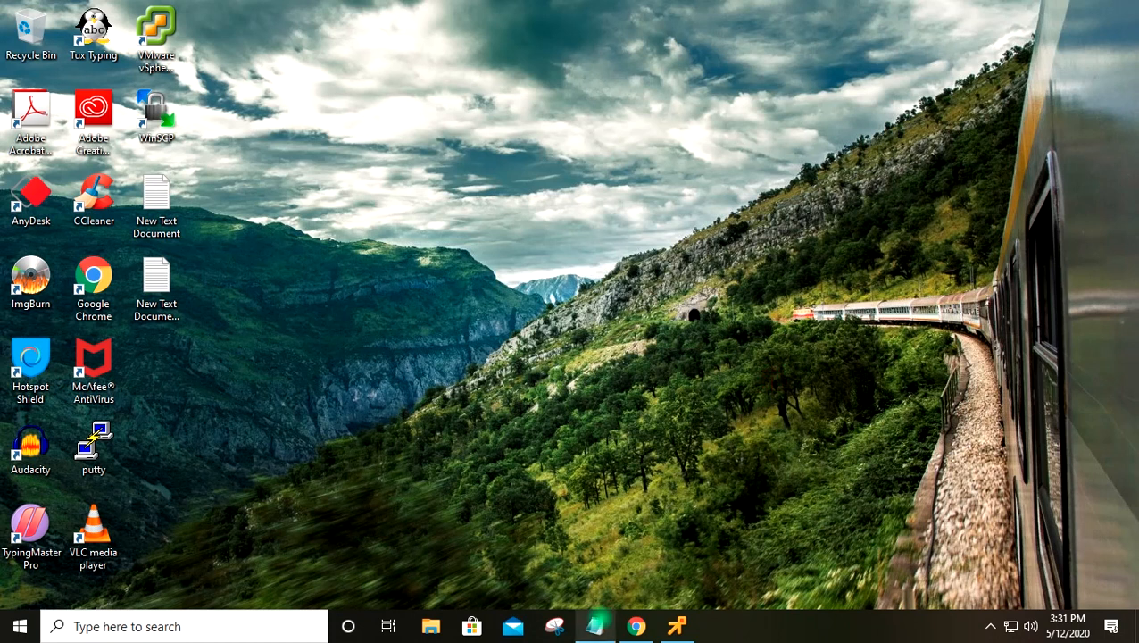
Review the Notepad notes for VCSAVM02, 192.168.0.33 and host 192.168.0.31, then switch to the remote desktop
click(595, 626)
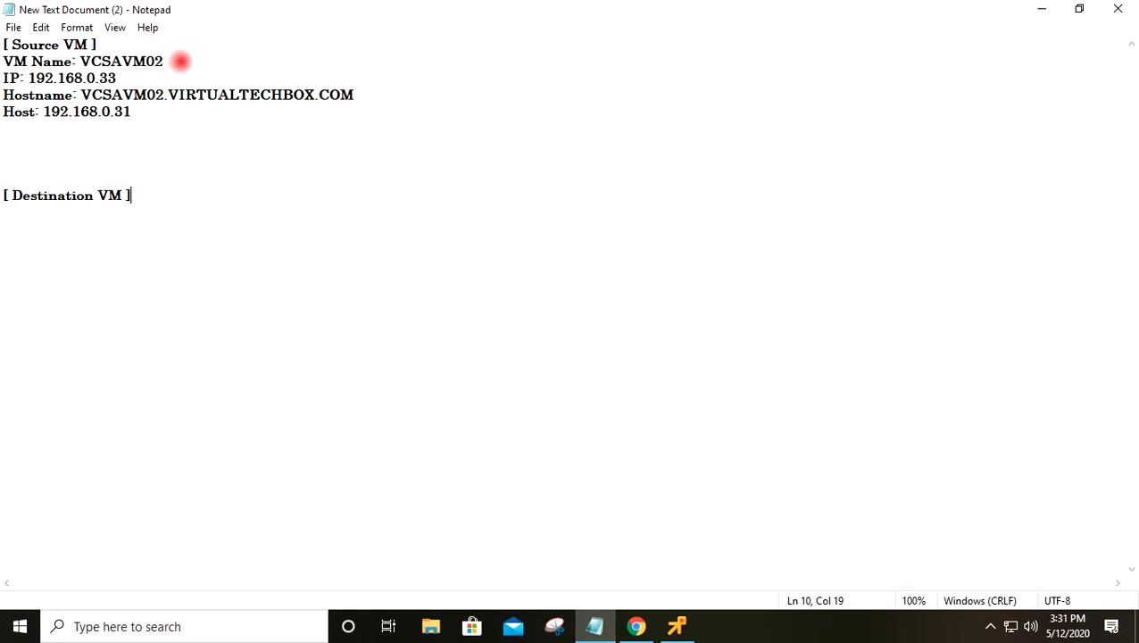
drag(180, 61, 109, 77)
drag(374, 93, 83, 93)
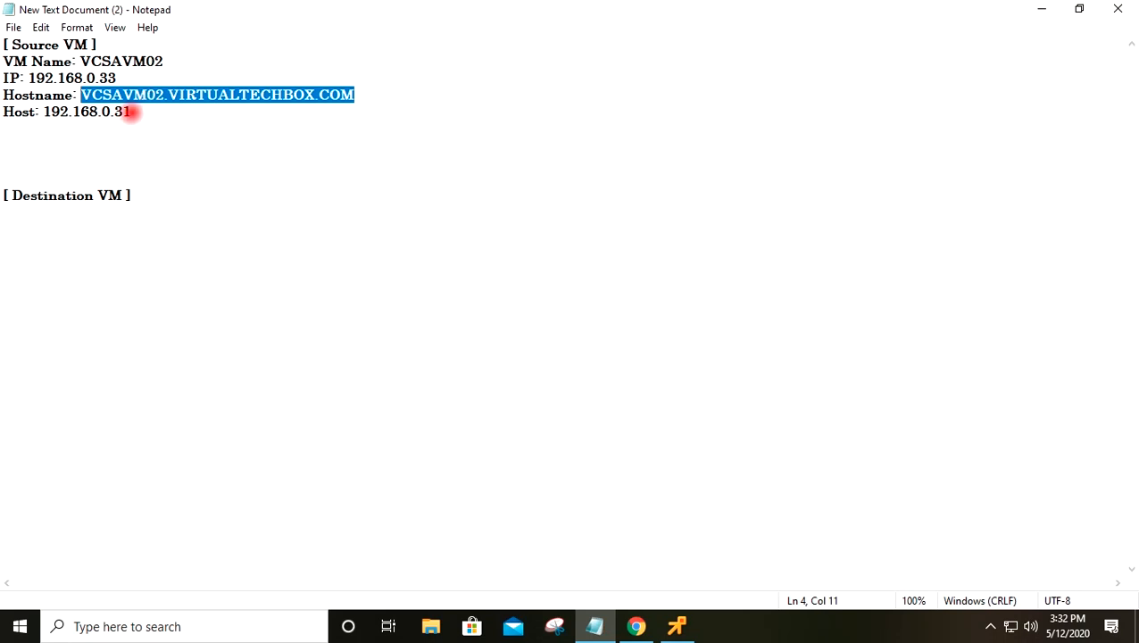
drag(129, 112, 39, 111)
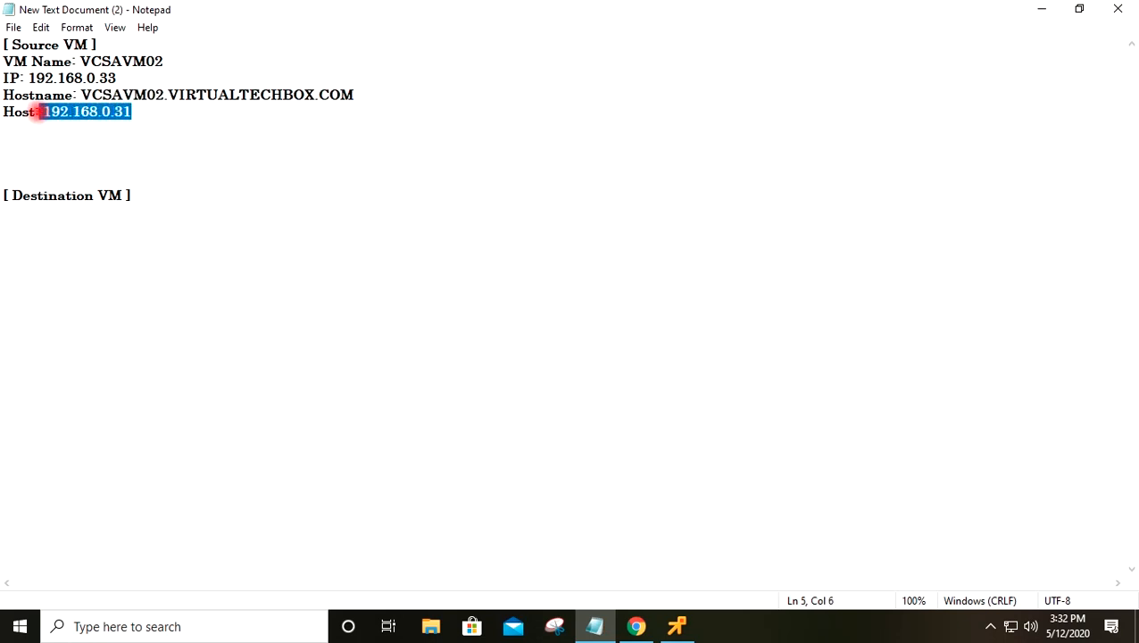
click(160, 117)
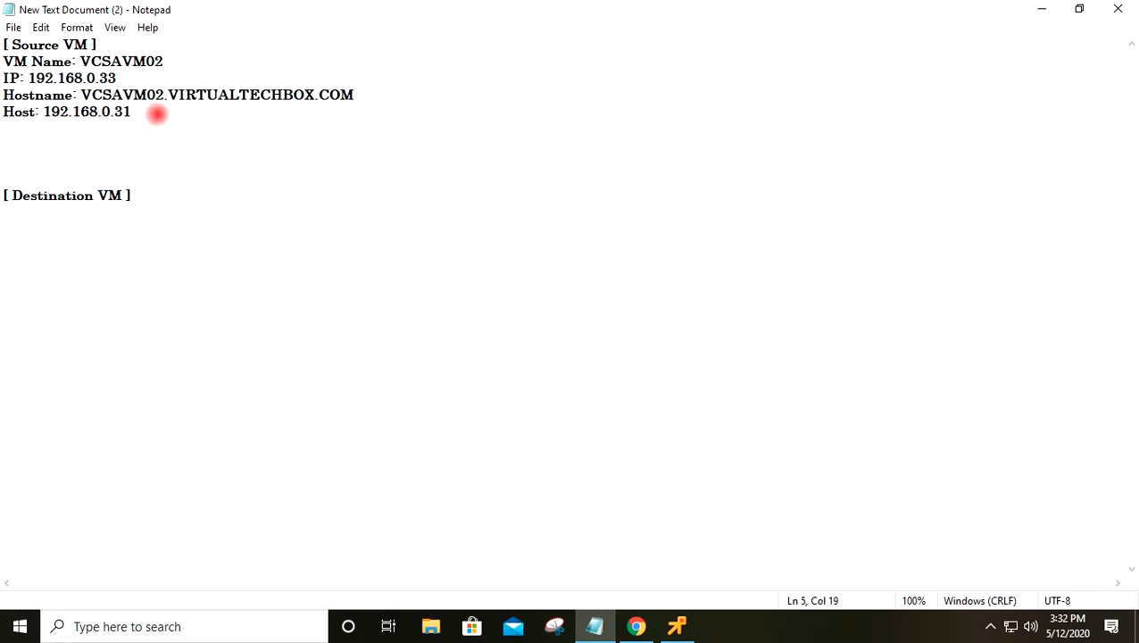
click(677, 625)
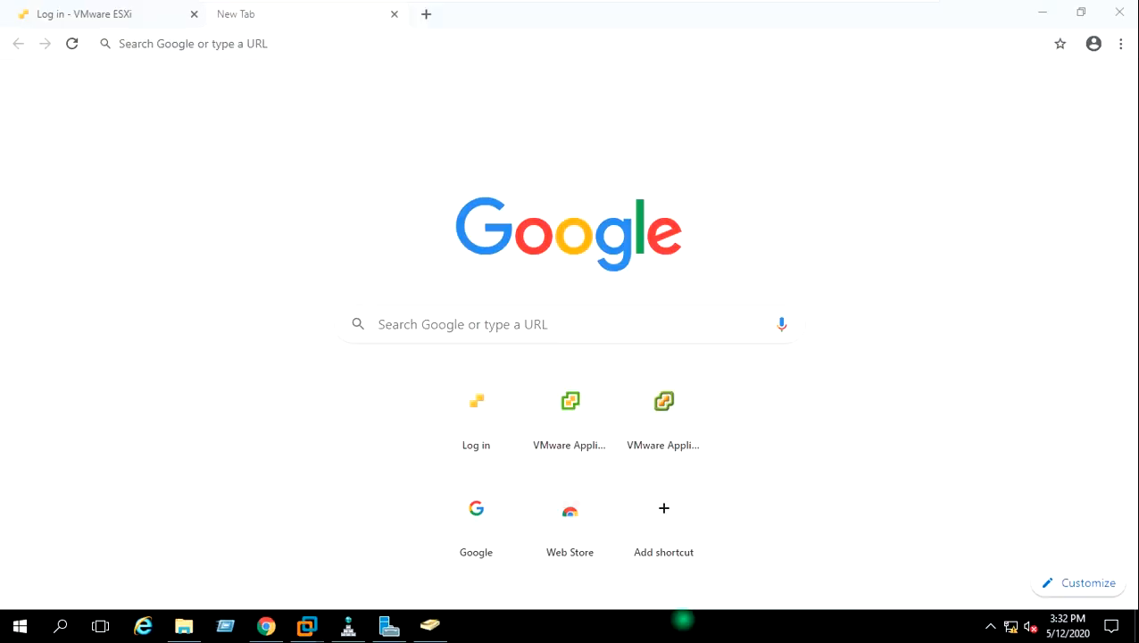
Load the appliance management address 192.168.0.33:5480 in Chrome
click(280, 43)
click(277, 44)
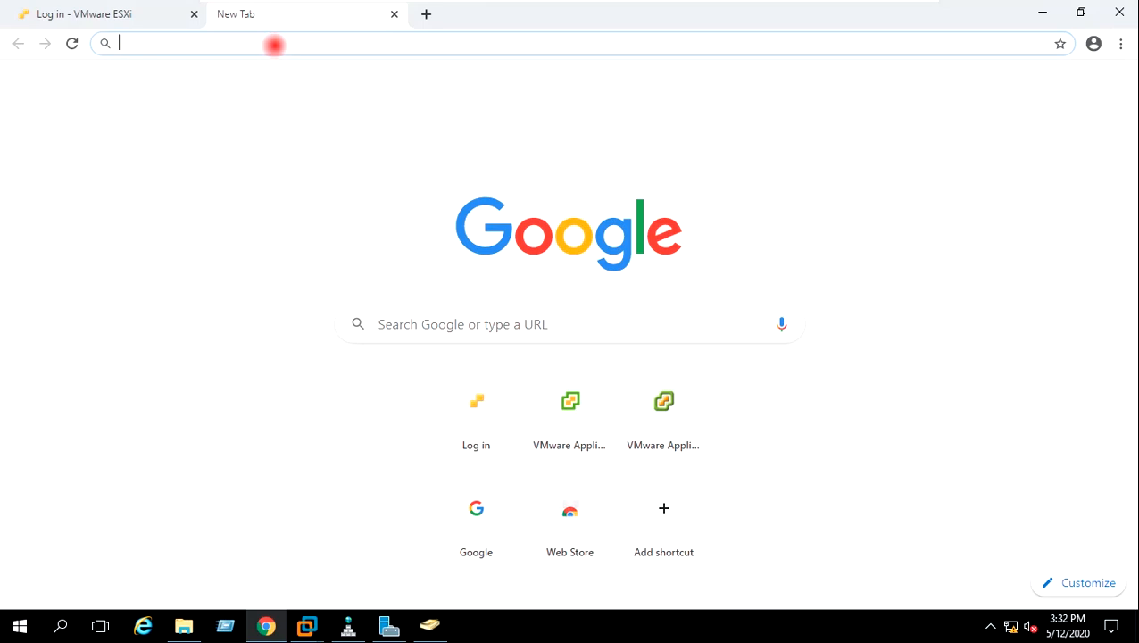
text(192.1)
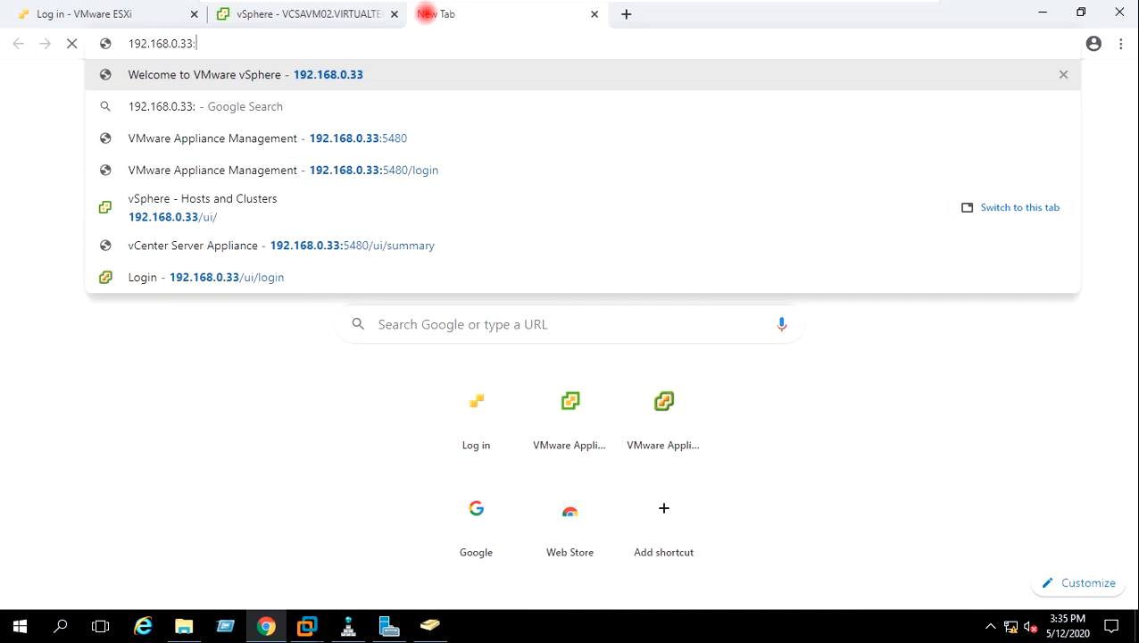
text(5480)
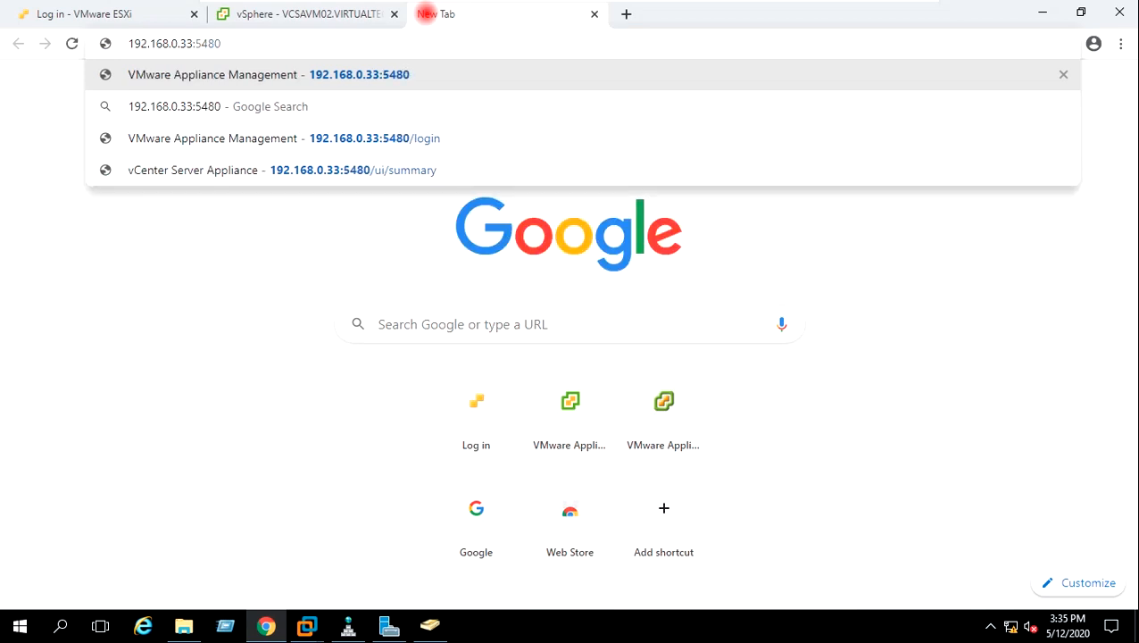
key(Return)
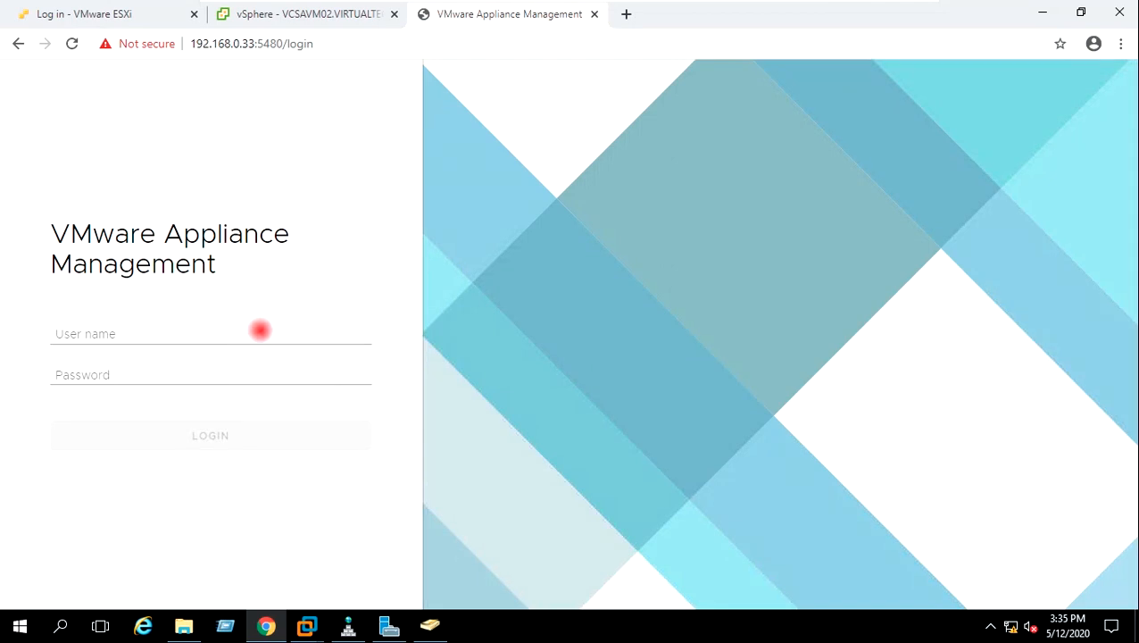
Log in as root with the appliance password
click(259, 330)
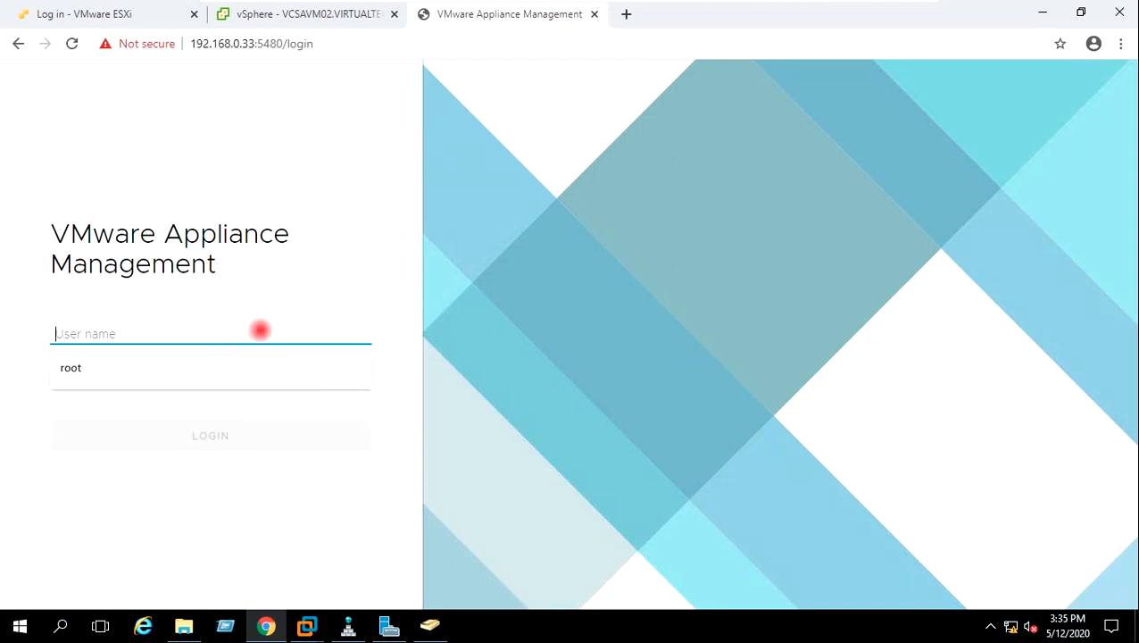
click(180, 364)
click(131, 380)
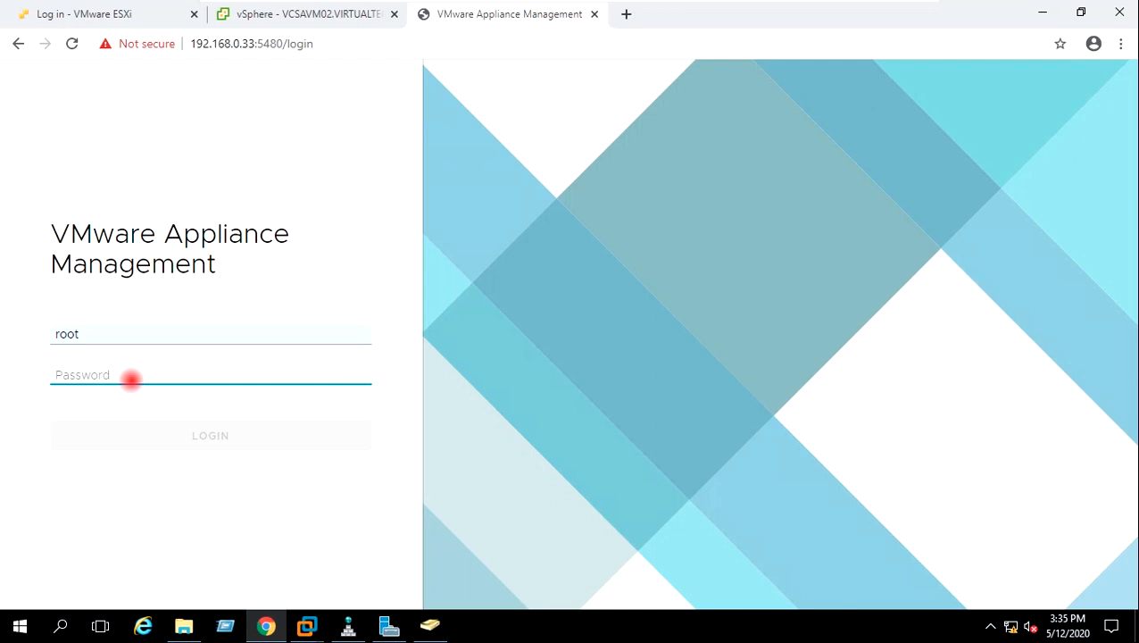
text(V)
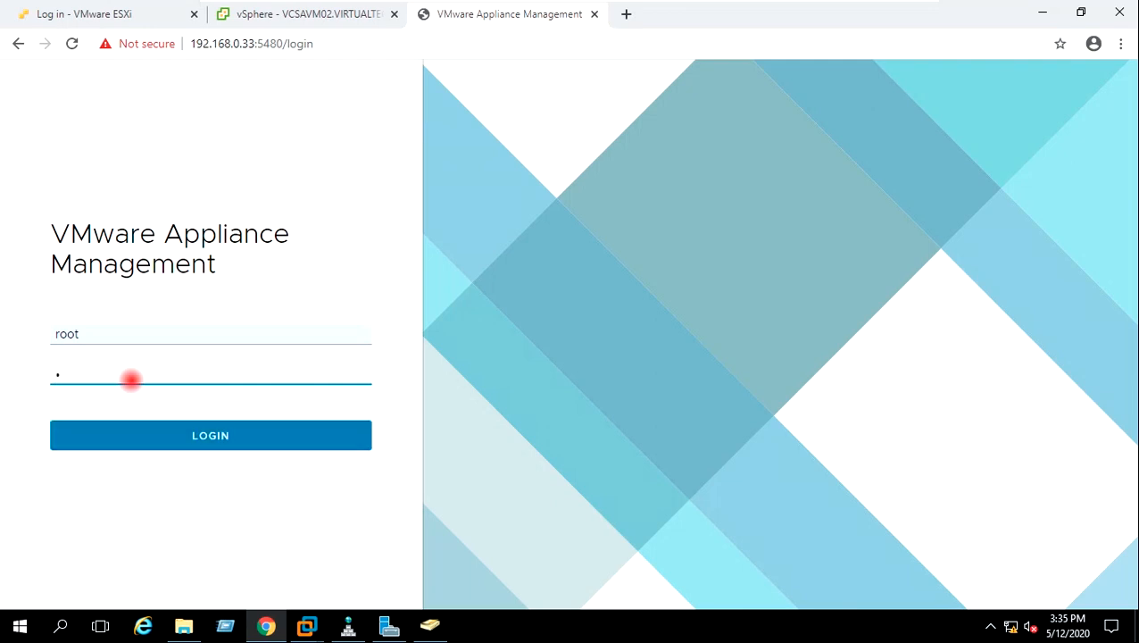
text(Mware123!)
key(Return)
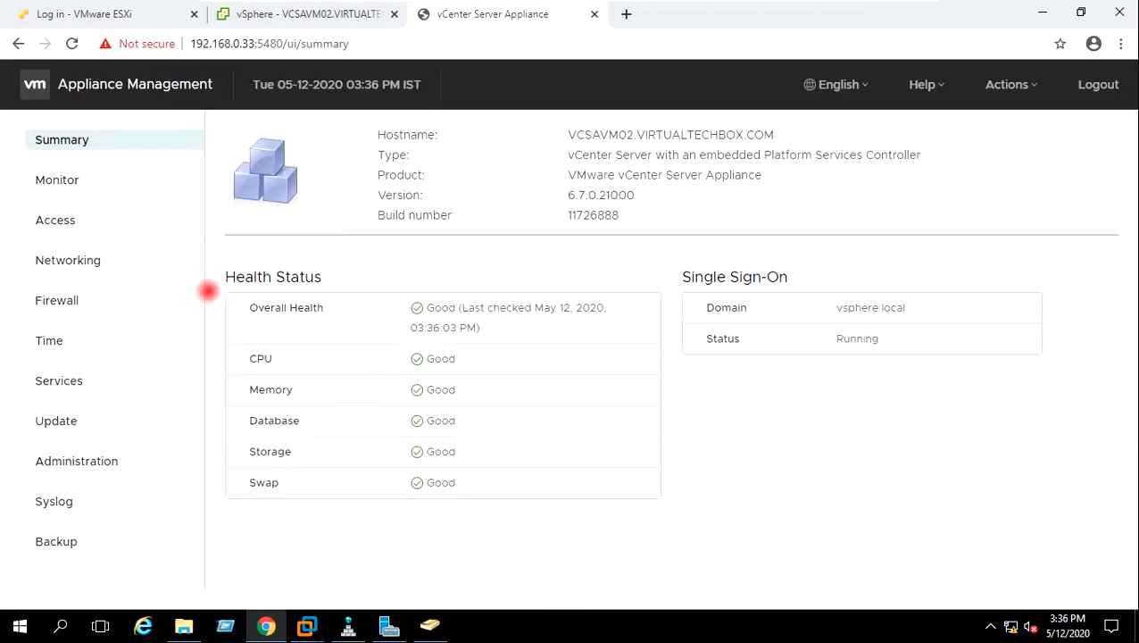
Confirm version 6.7.0.21000 and build 11726888 on the Summary page, then minimize Chrome
drag(380, 193, 562, 217)
click(644, 196)
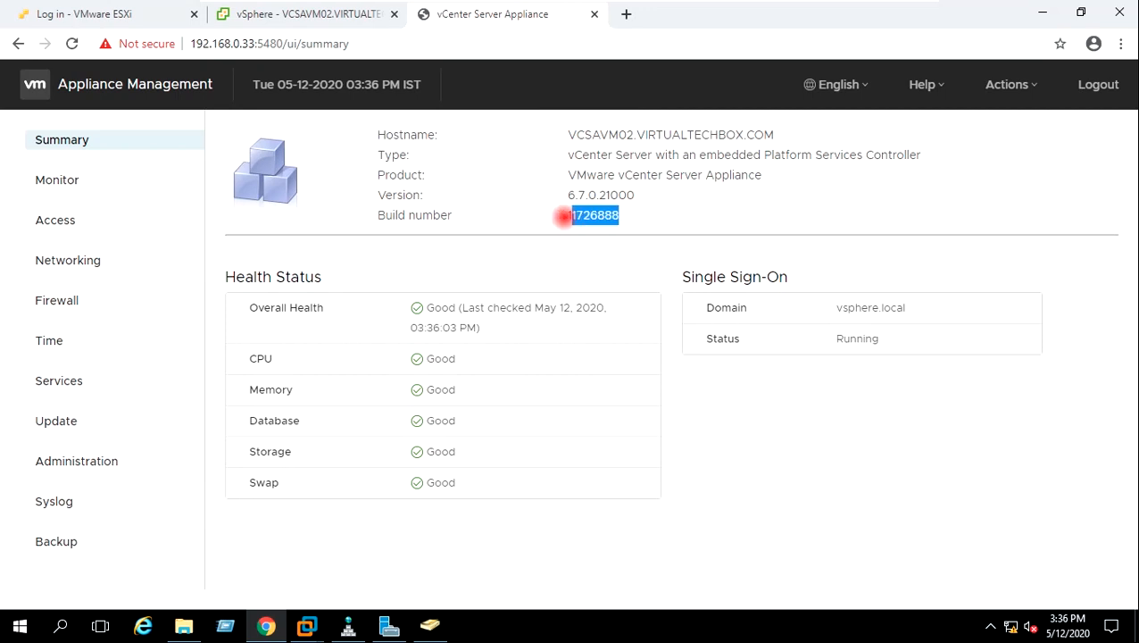
click(639, 202)
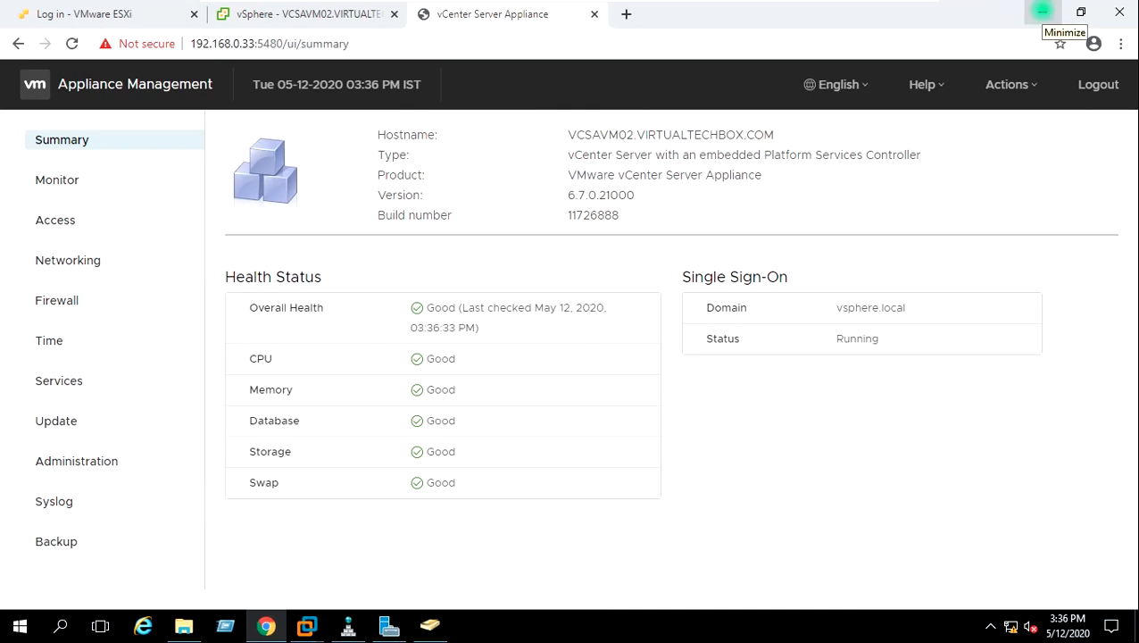
click(1042, 11)
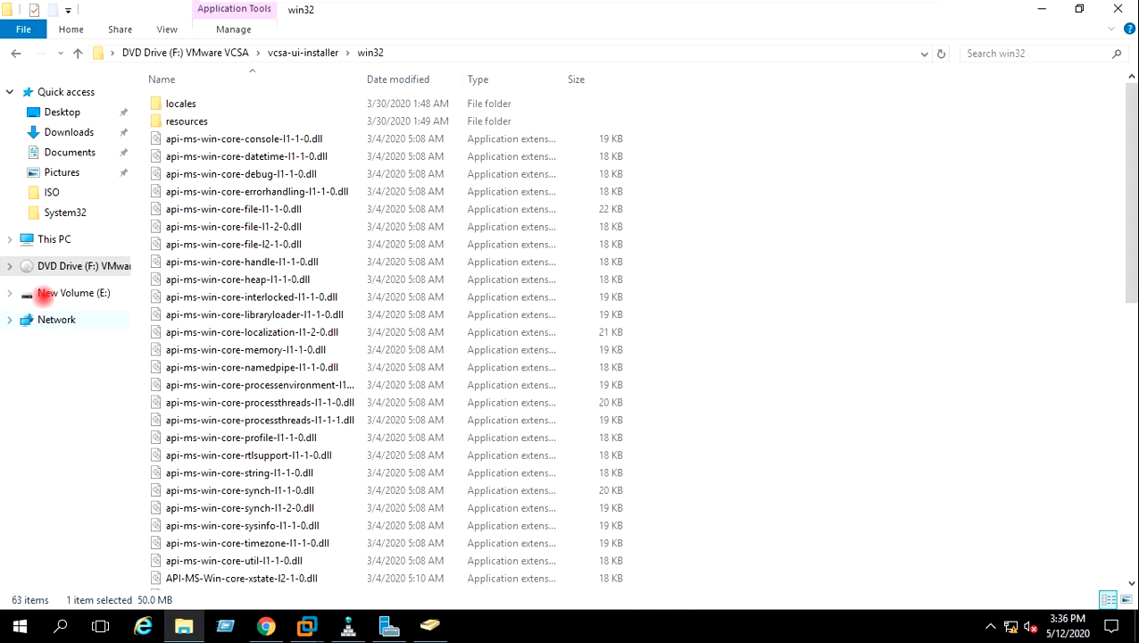
Browse to New Volume (E:)\ISO and inspect the VMware-VCSA-all-7.0.0-15934039 disc image
click(45, 241)
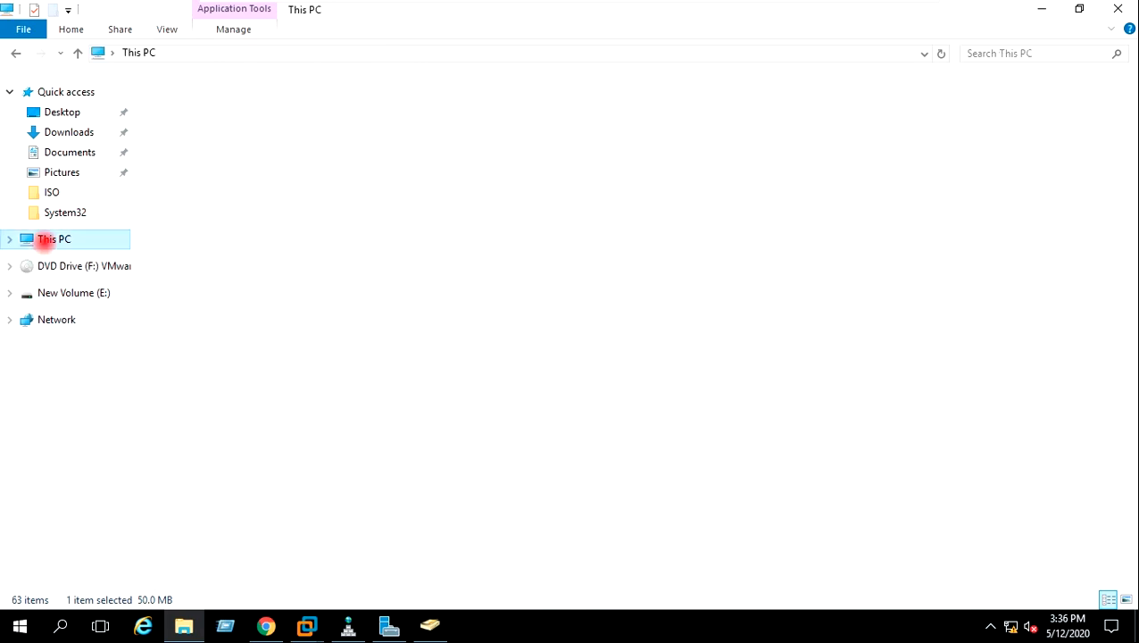
double_click(657, 233)
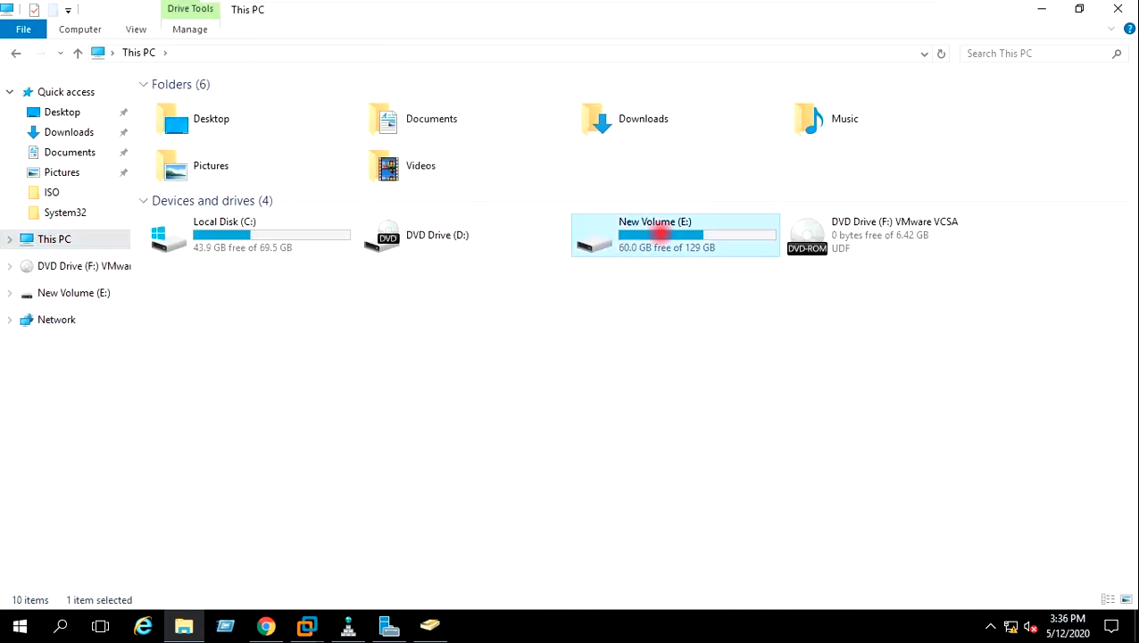
double_click(178, 130)
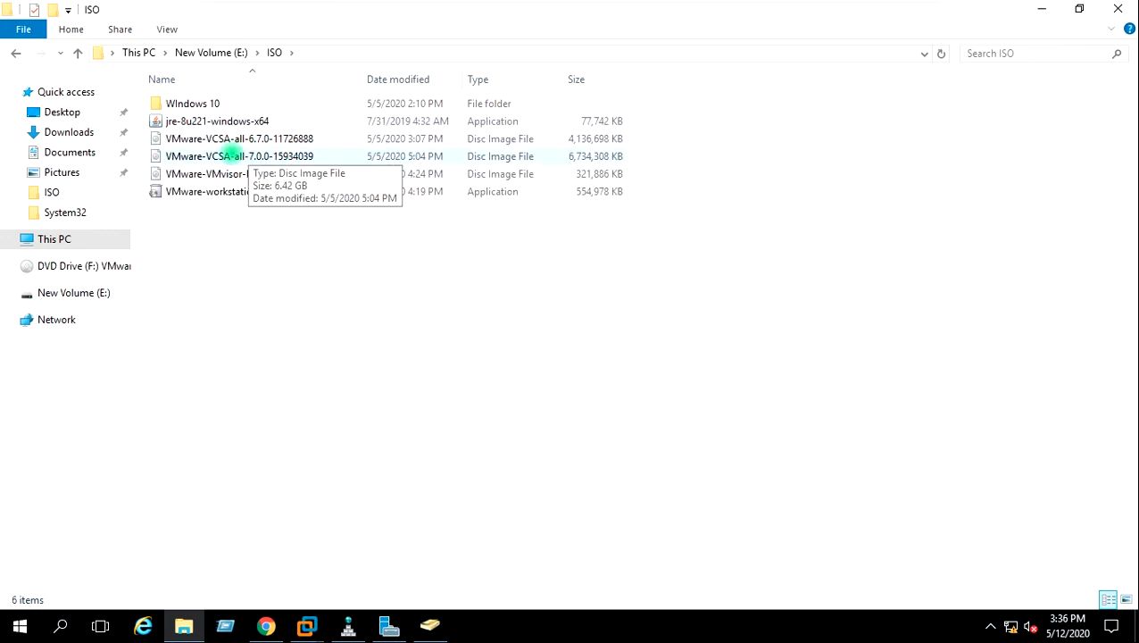
click(232, 155)
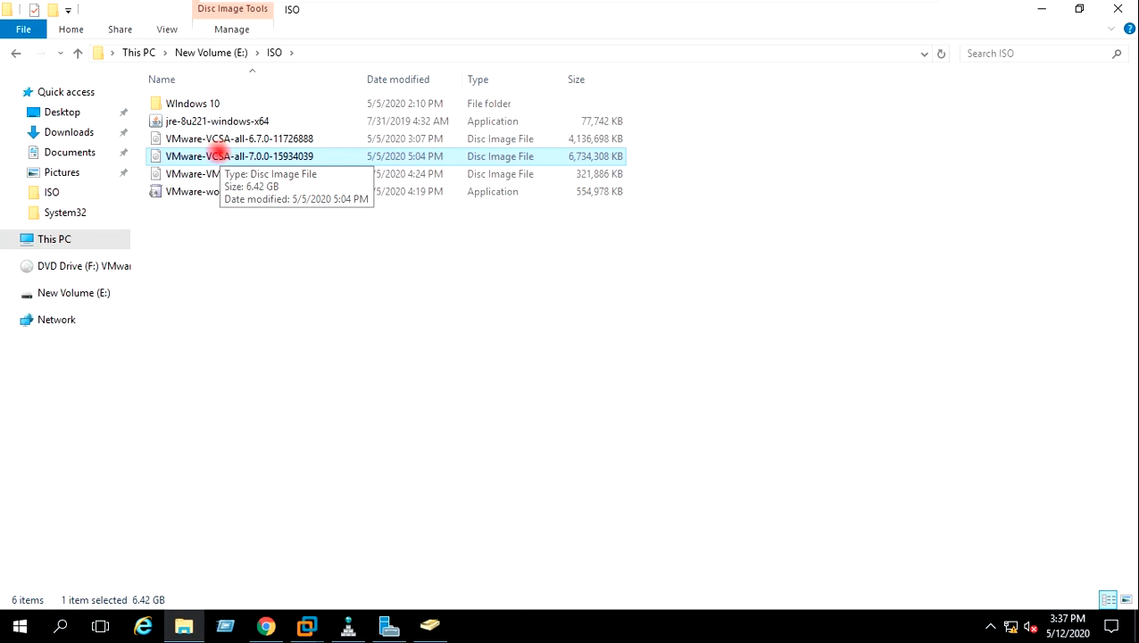
right_click(214, 152)
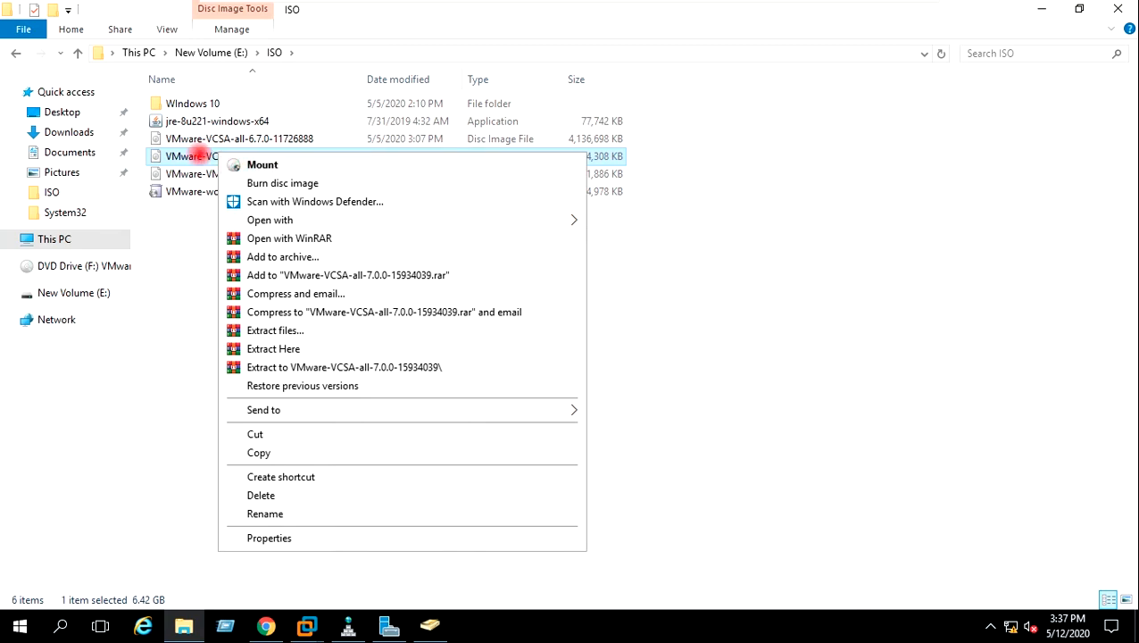
click(173, 250)
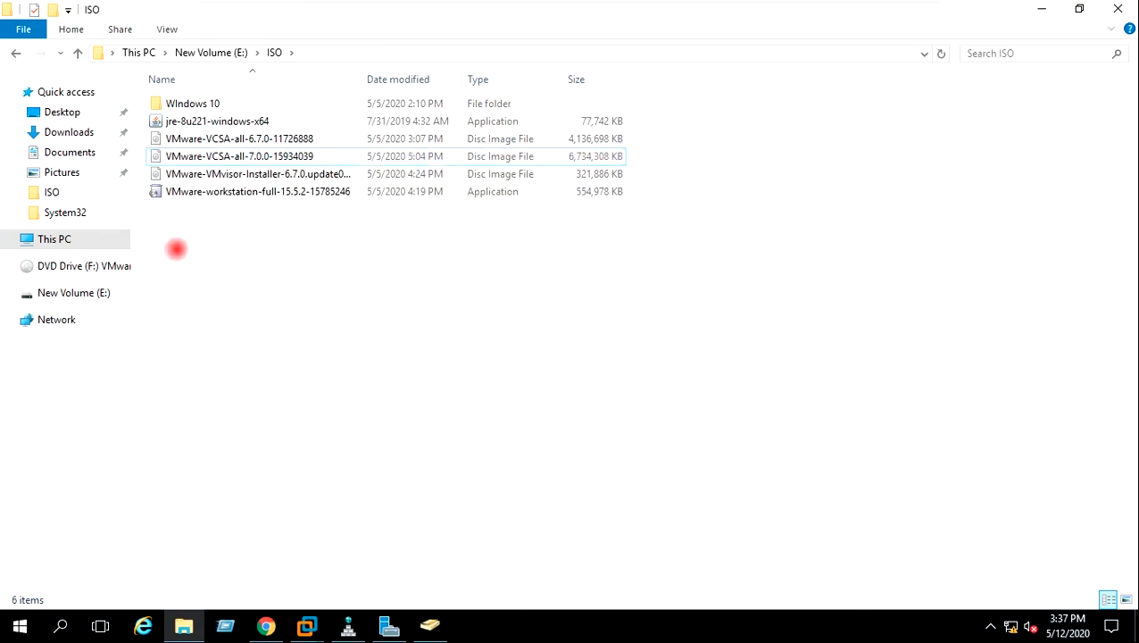
Run the installer from DVD Drive (F:) VMware VCSA > vcsa-ui-installer > win32
click(54, 238)
double_click(849, 233)
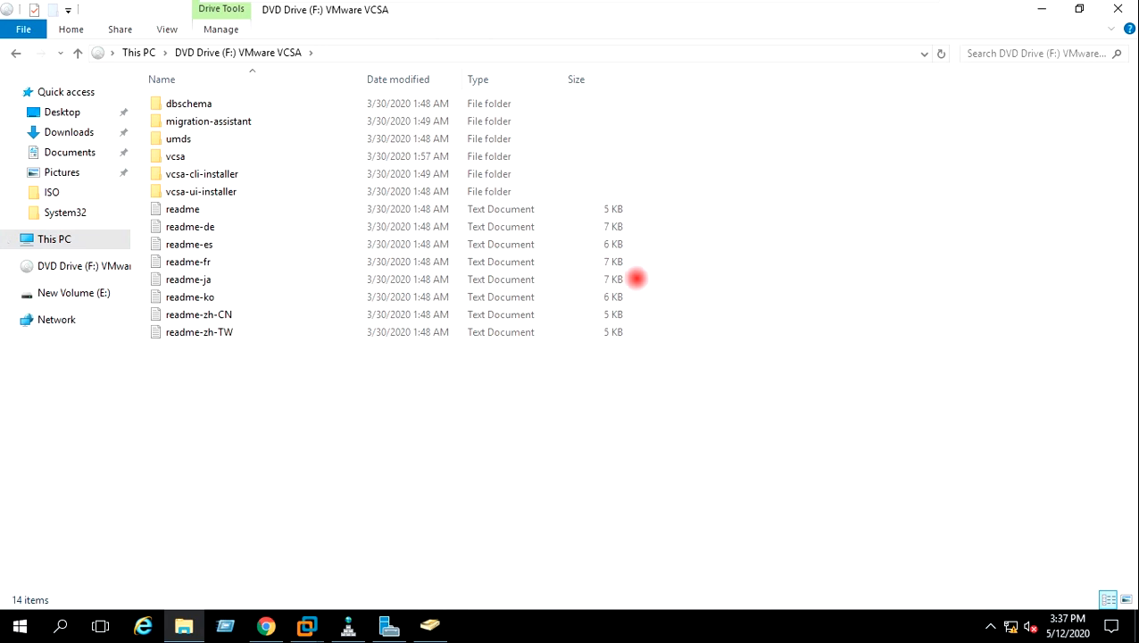
double_click(230, 190)
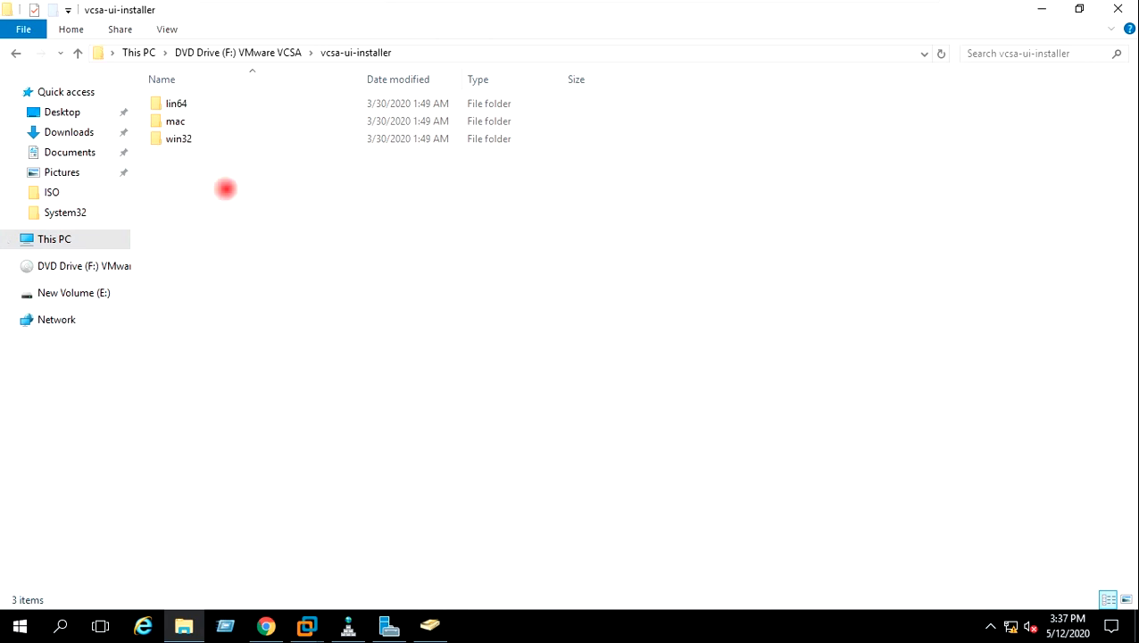
double_click(199, 139)
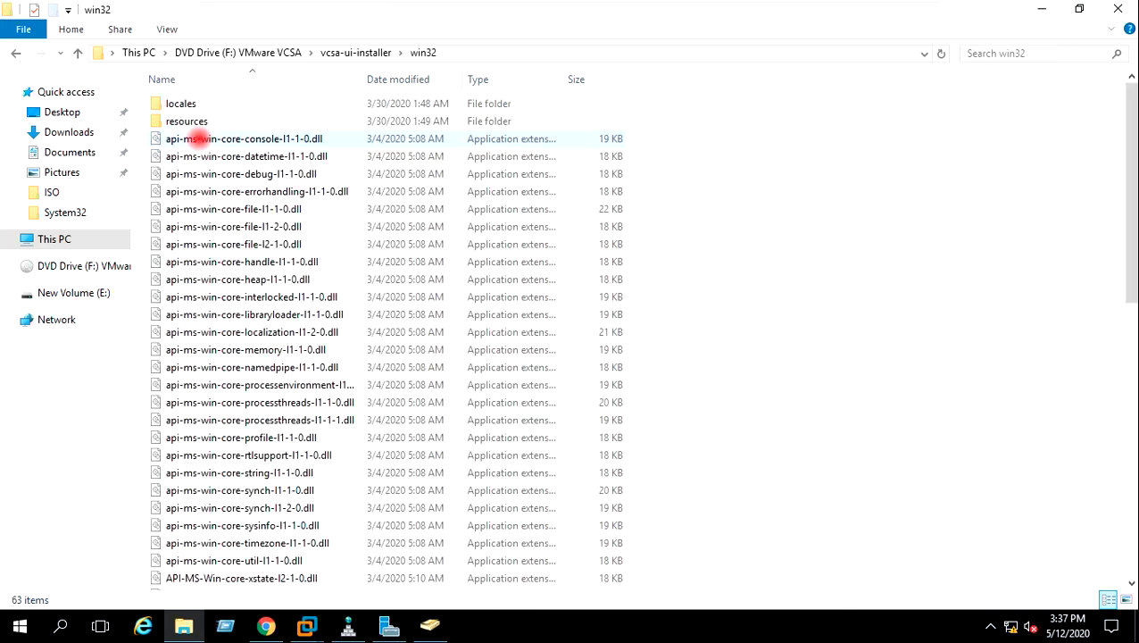
scroll(882, 216, down, 12)
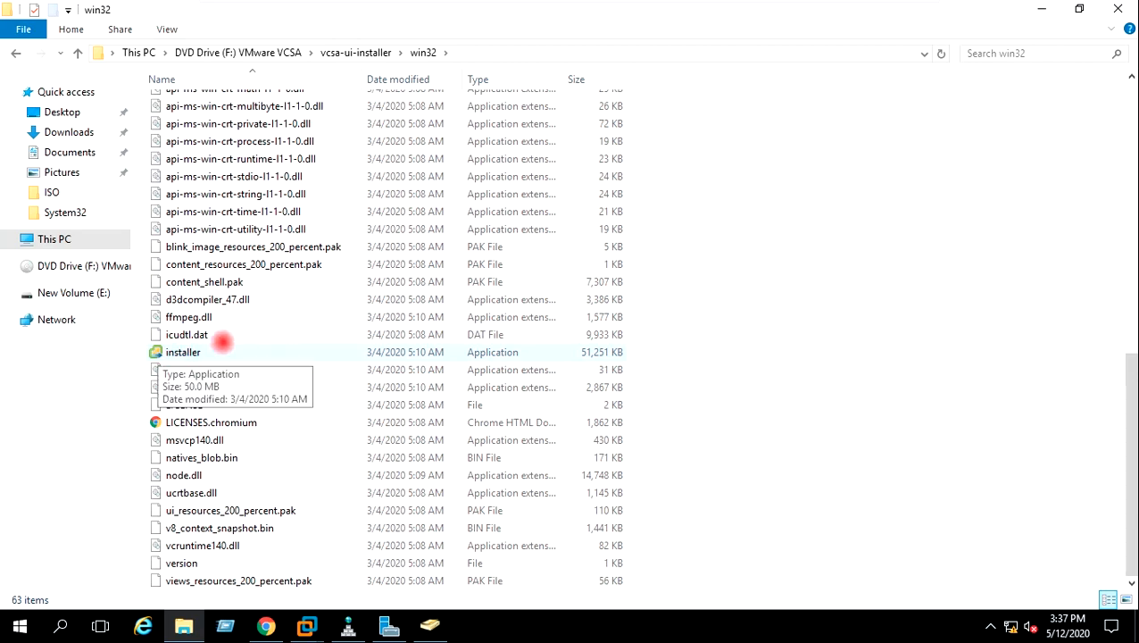
click(190, 352)
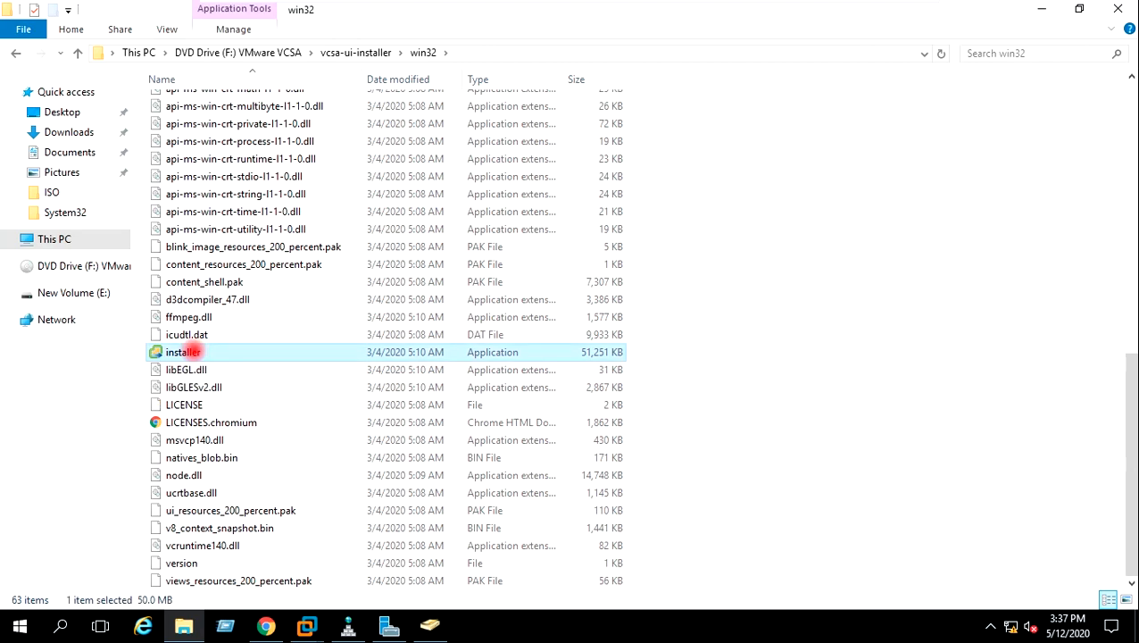
double_click(183, 351)
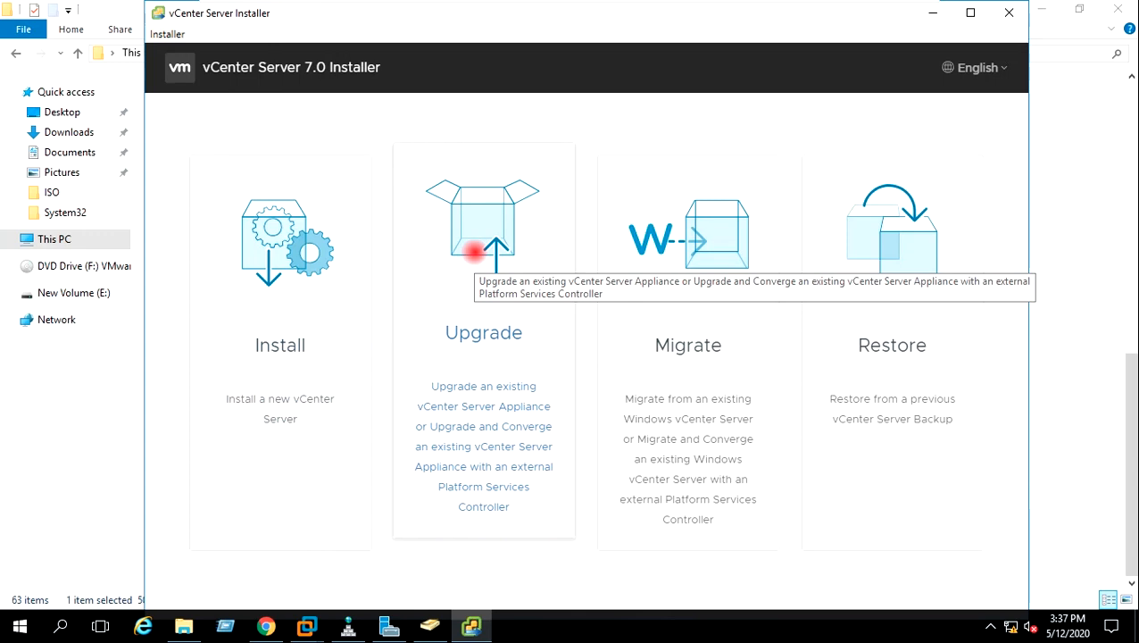
Choose Upgrade, get past the Introduction, and accept the license agreement terms
click(483, 336)
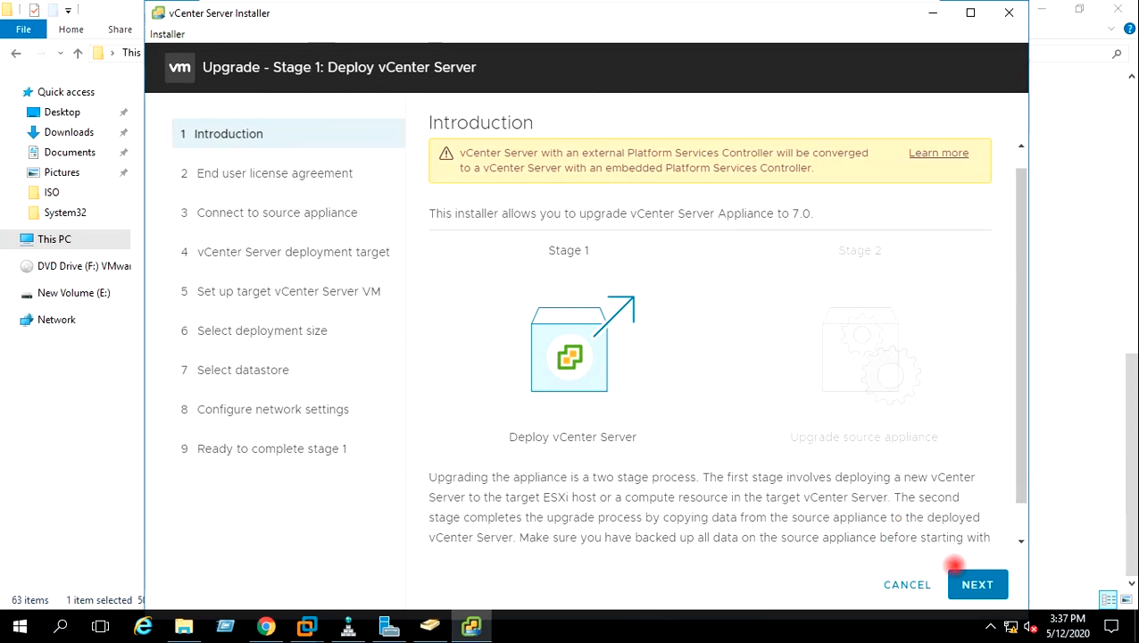
click(977, 583)
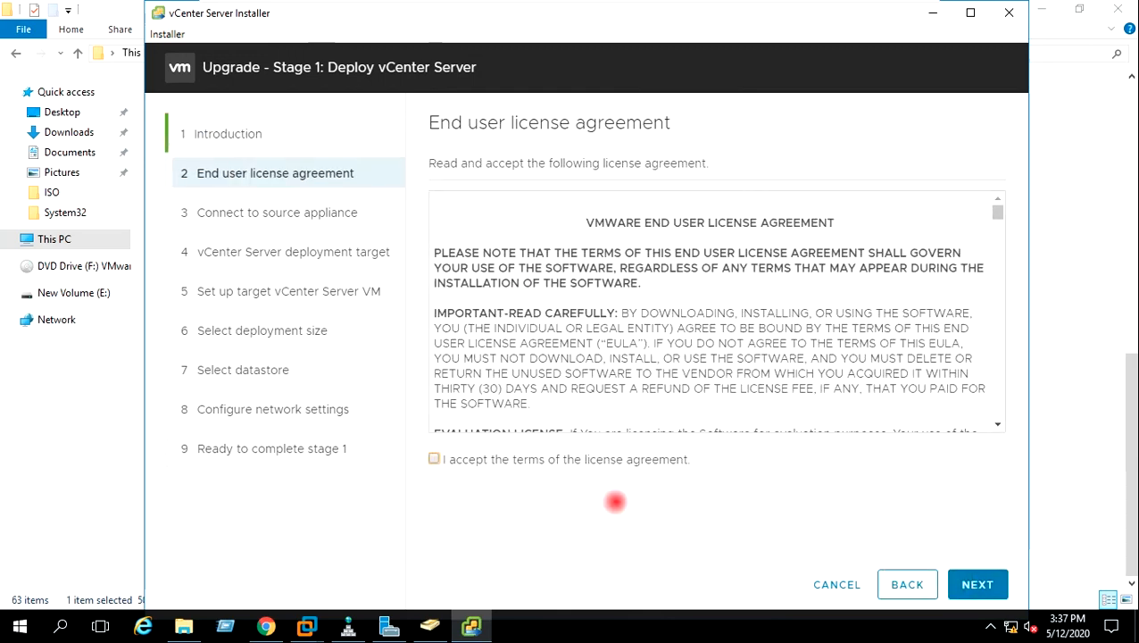
click(434, 458)
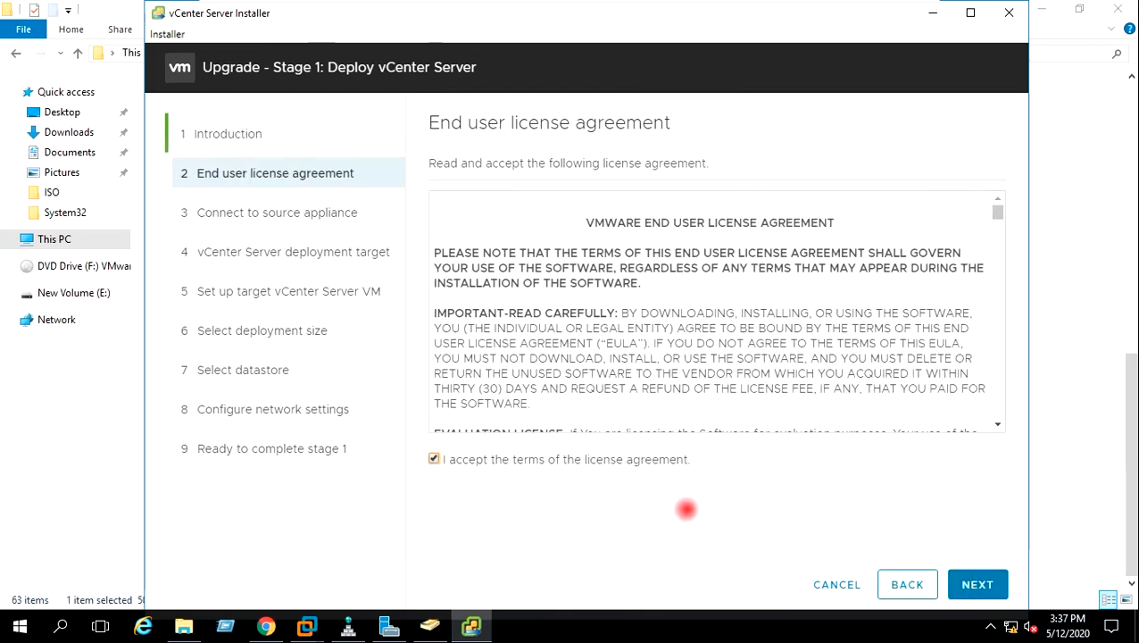
click(975, 582)
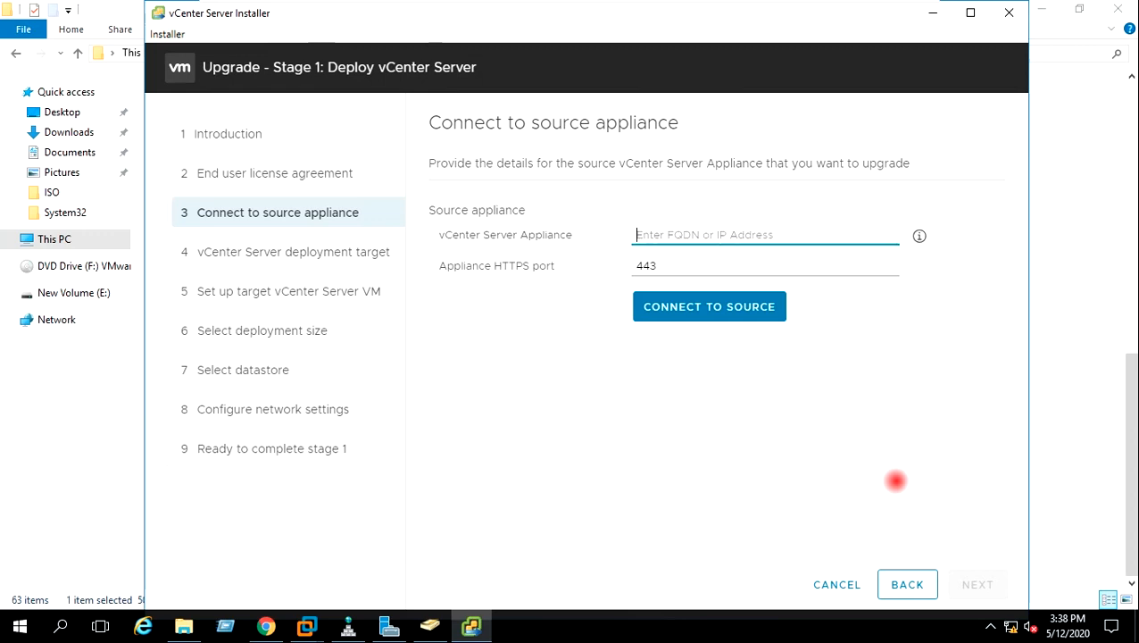
Connect to the source vCenter Server Appliance at 192.168.0.33
text(1)
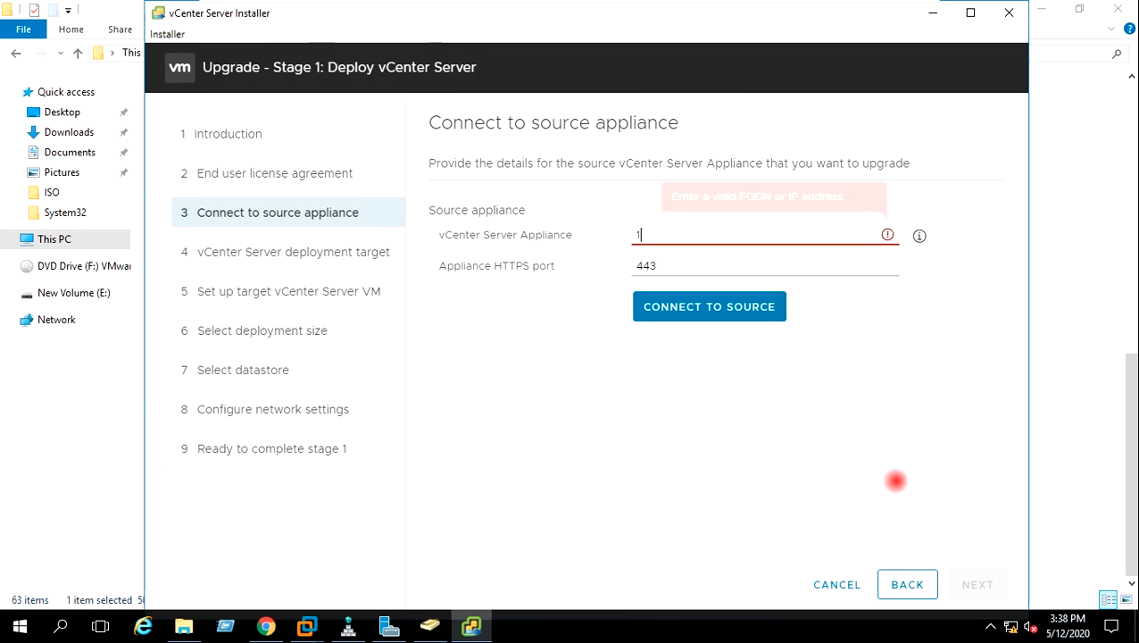
text(92.192)
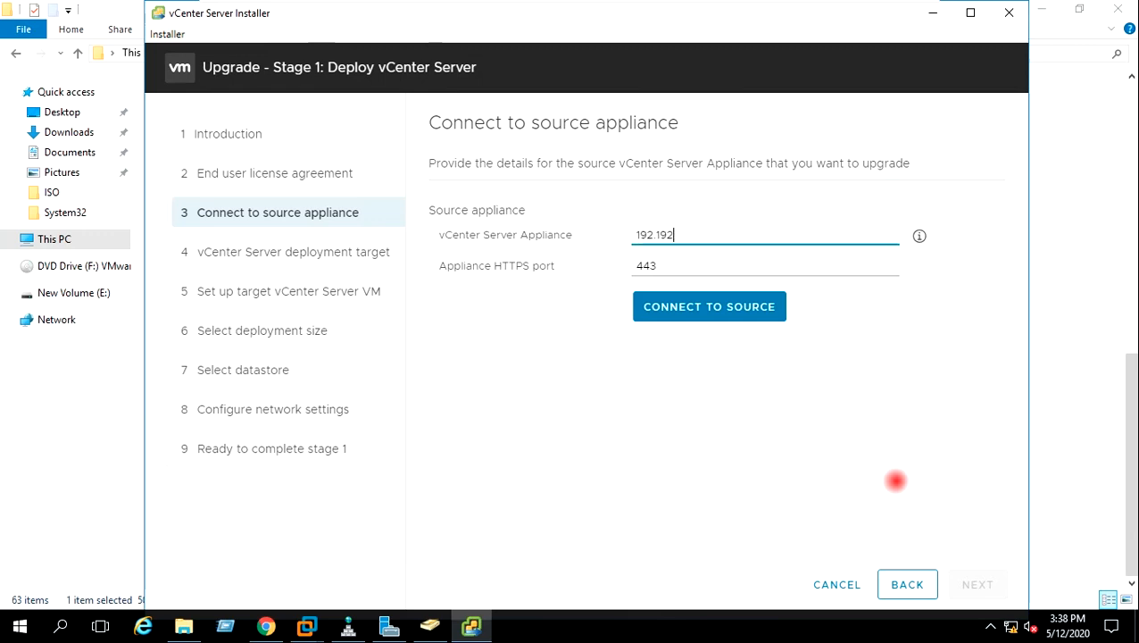
key(BackSpace)
key(BackSpace)
key(BackSpace)
key(BackSpace)
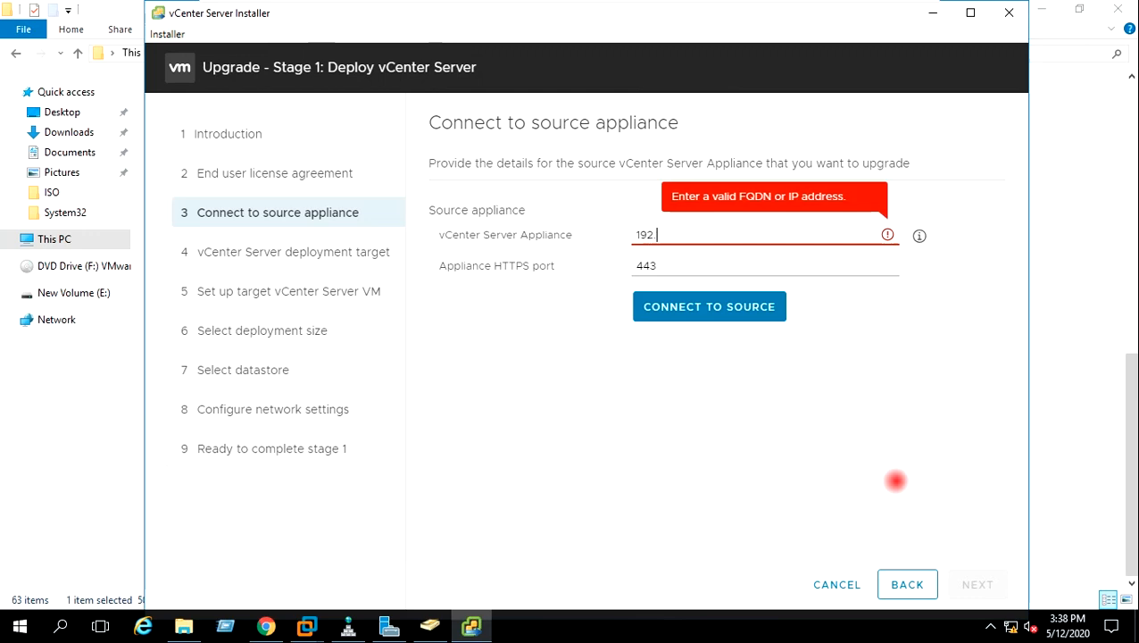
text(.168)
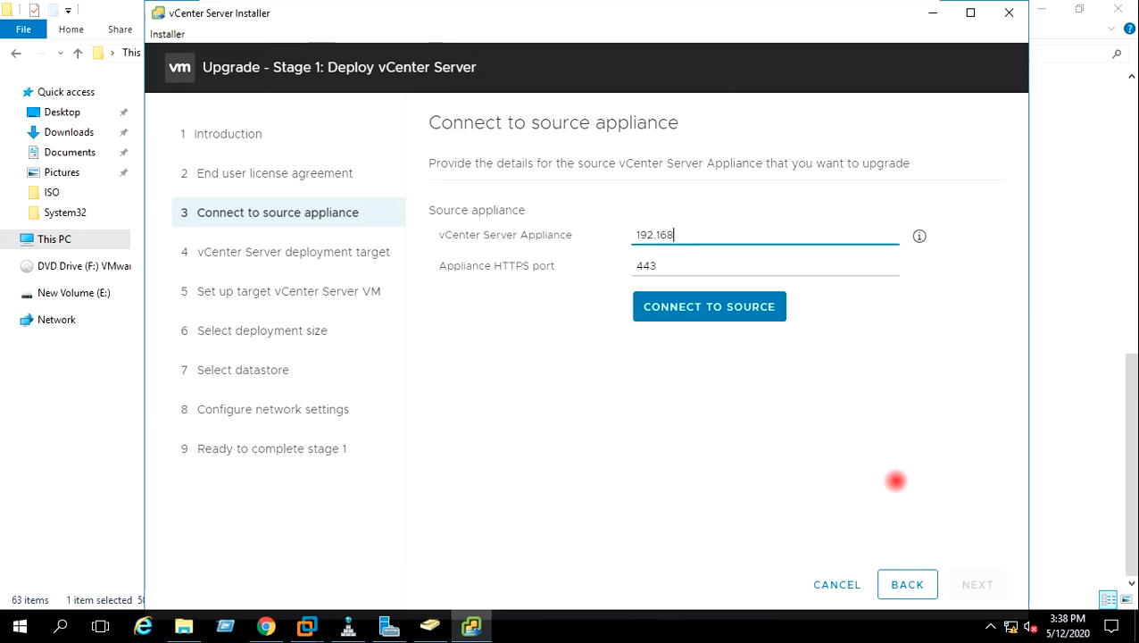
text(.0.33)
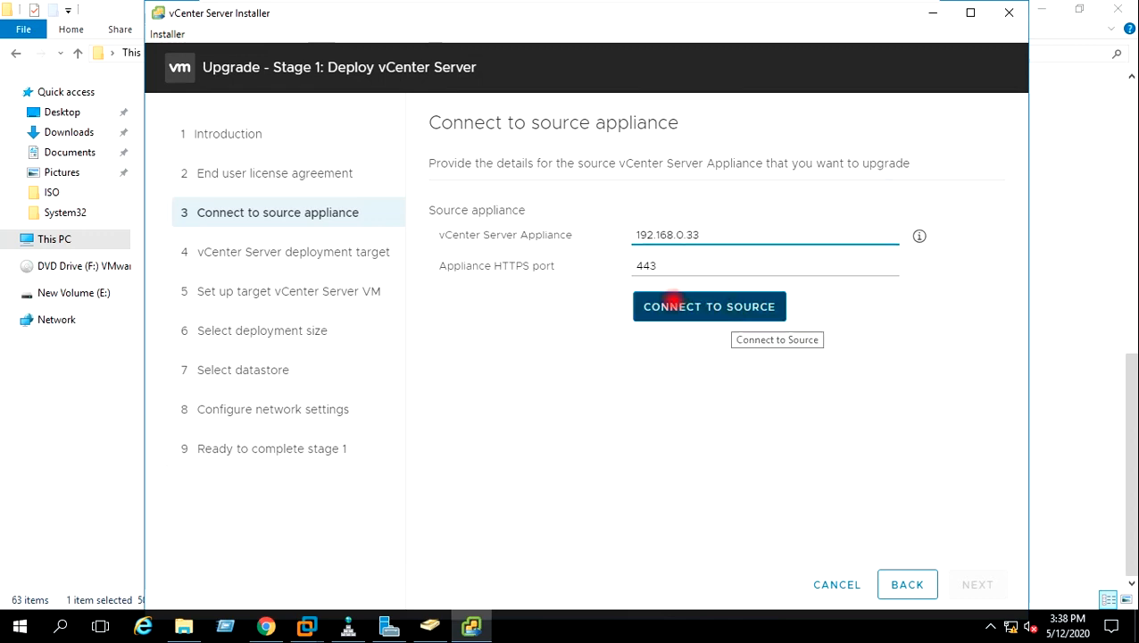
click(672, 301)
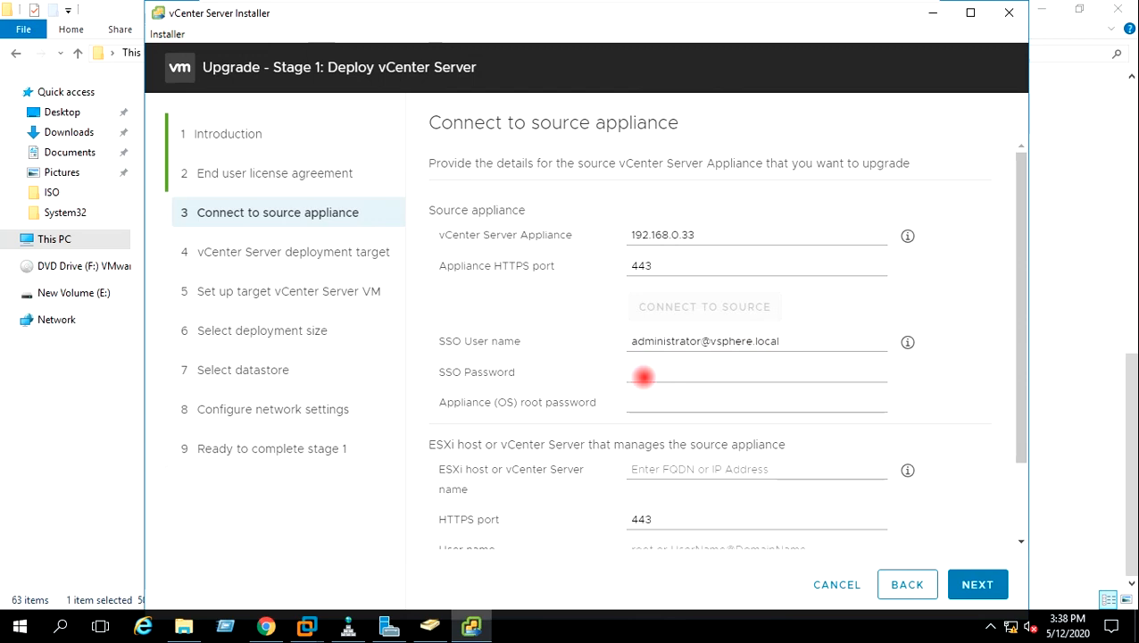
Enter the source SSO password and the appliance OS root password
click(643, 375)
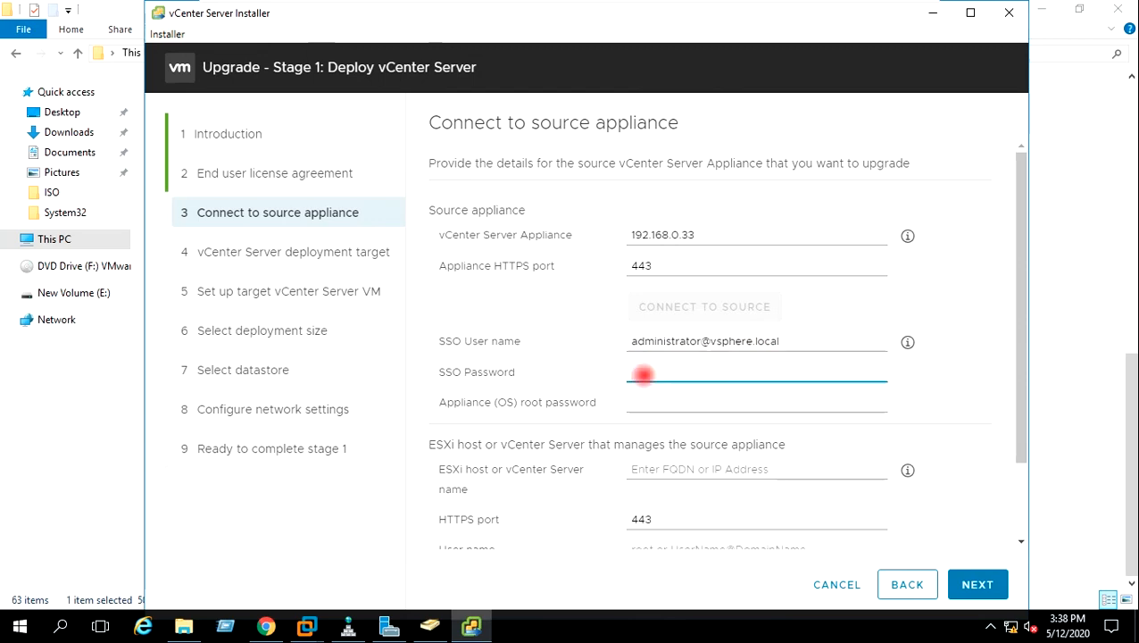
text(••••••••••)
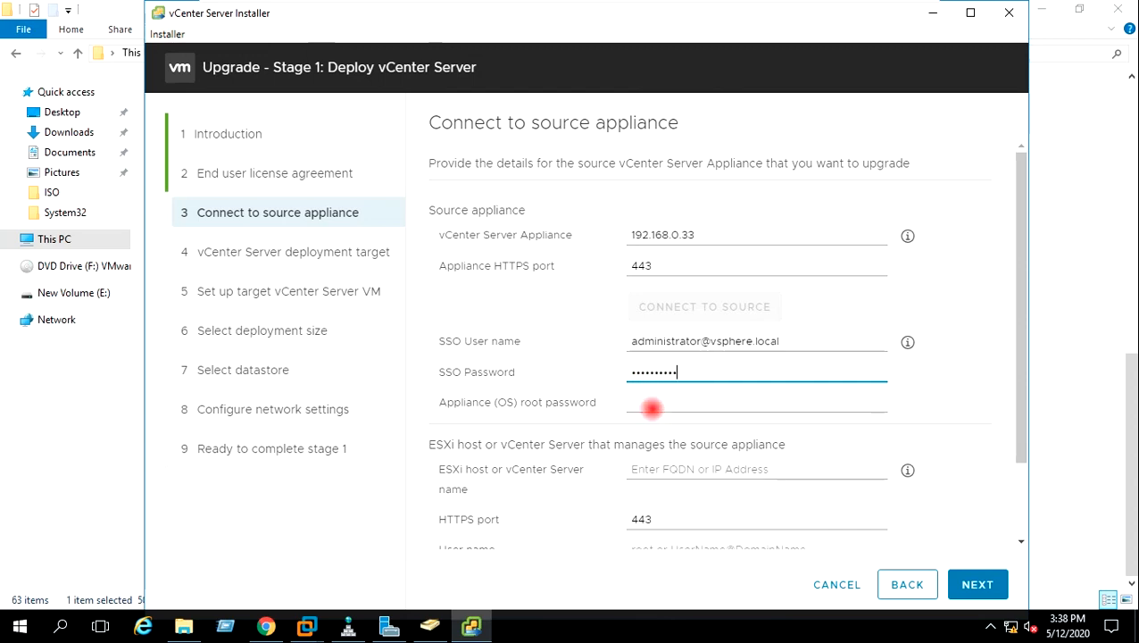
click(651, 405)
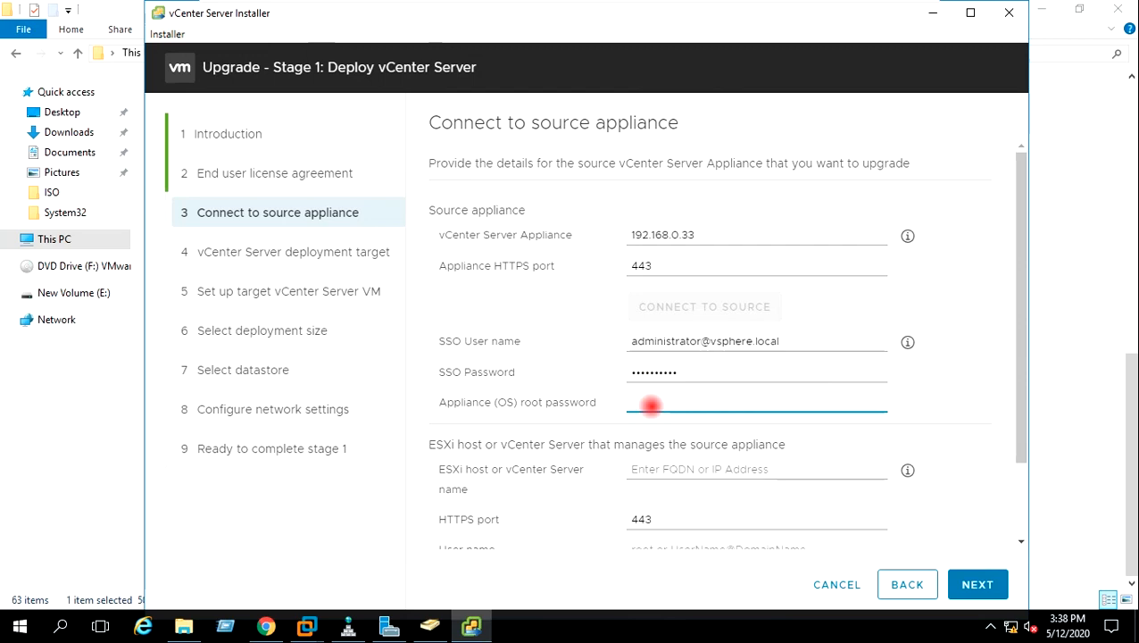
text(•••••••••••)
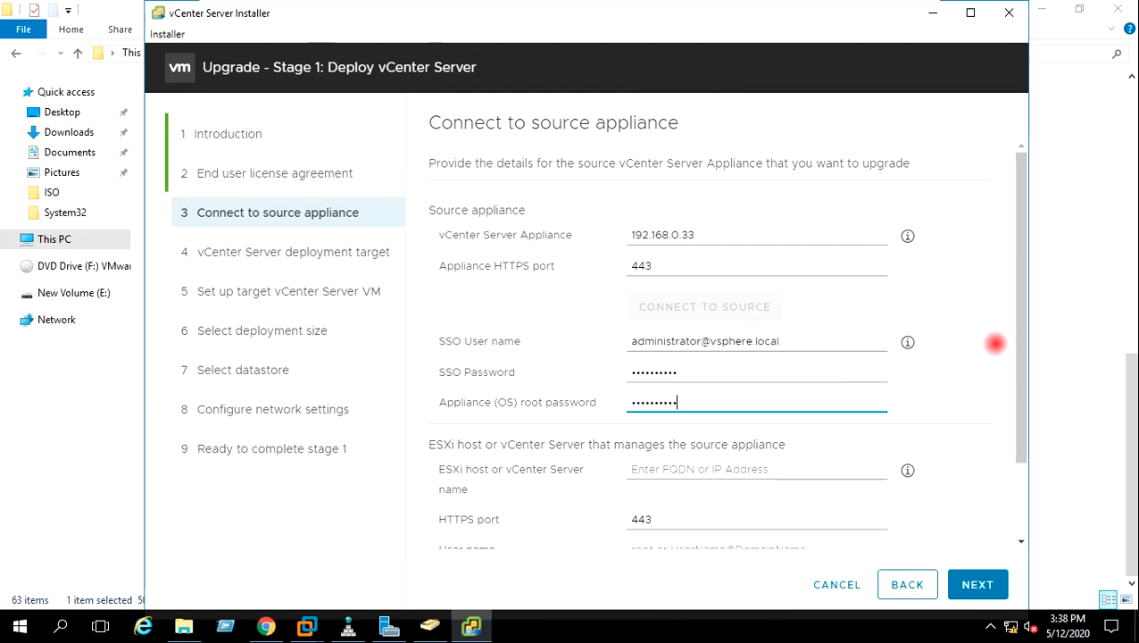
scroll(1018, 384, down, 2)
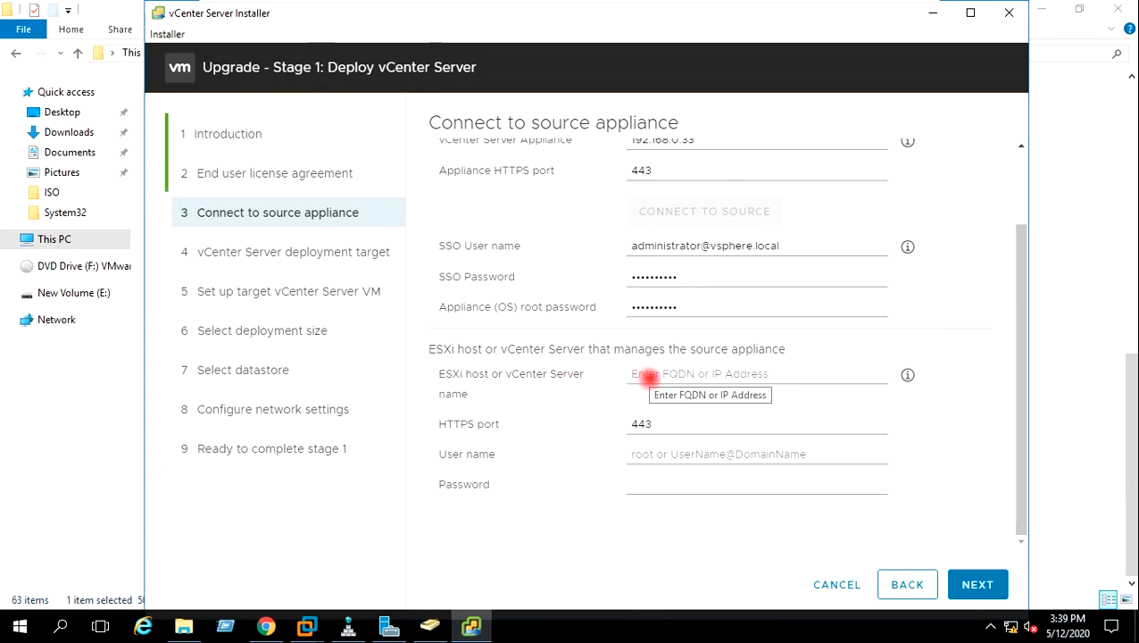
Specify managing ESXi host 192.168.0.31 with user root and its password, then continue
click(647, 379)
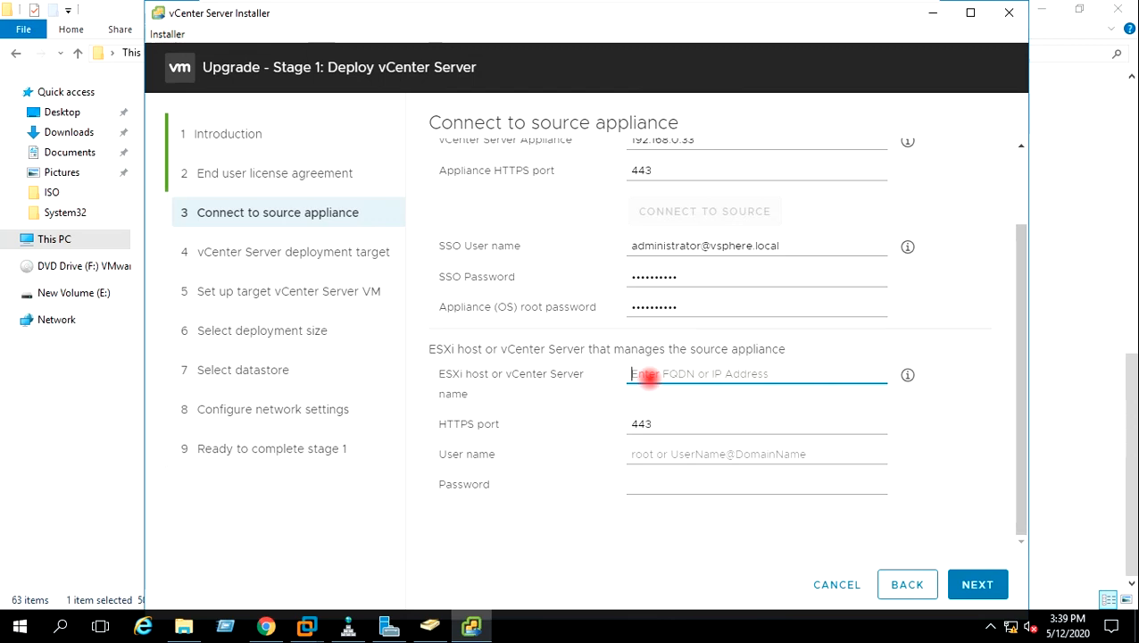
text(192.)
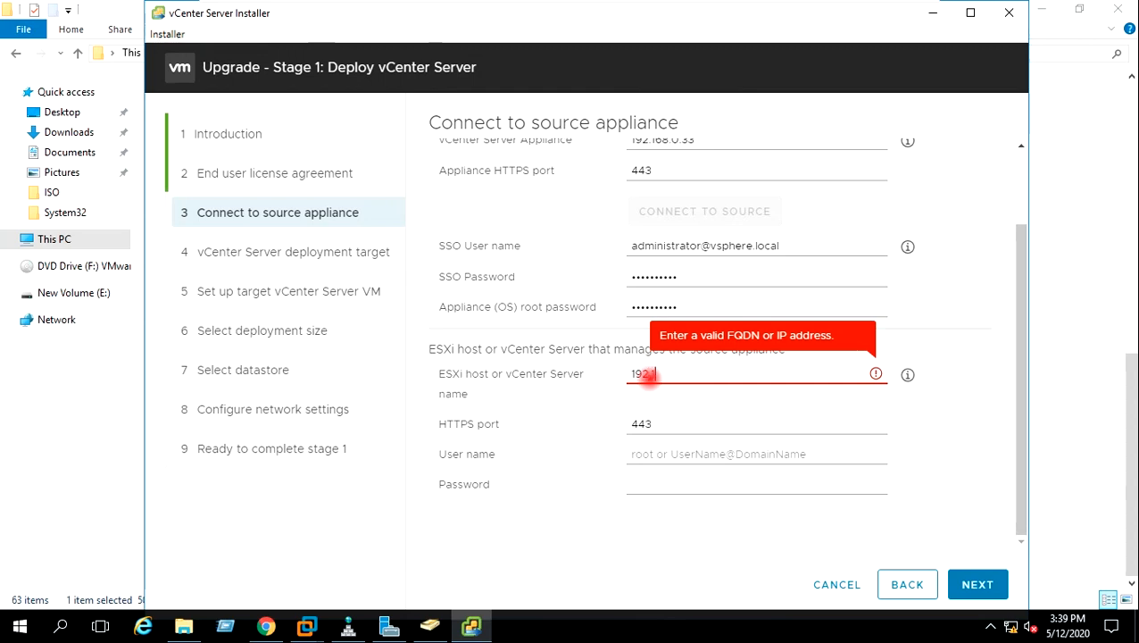
text(168.0.31)
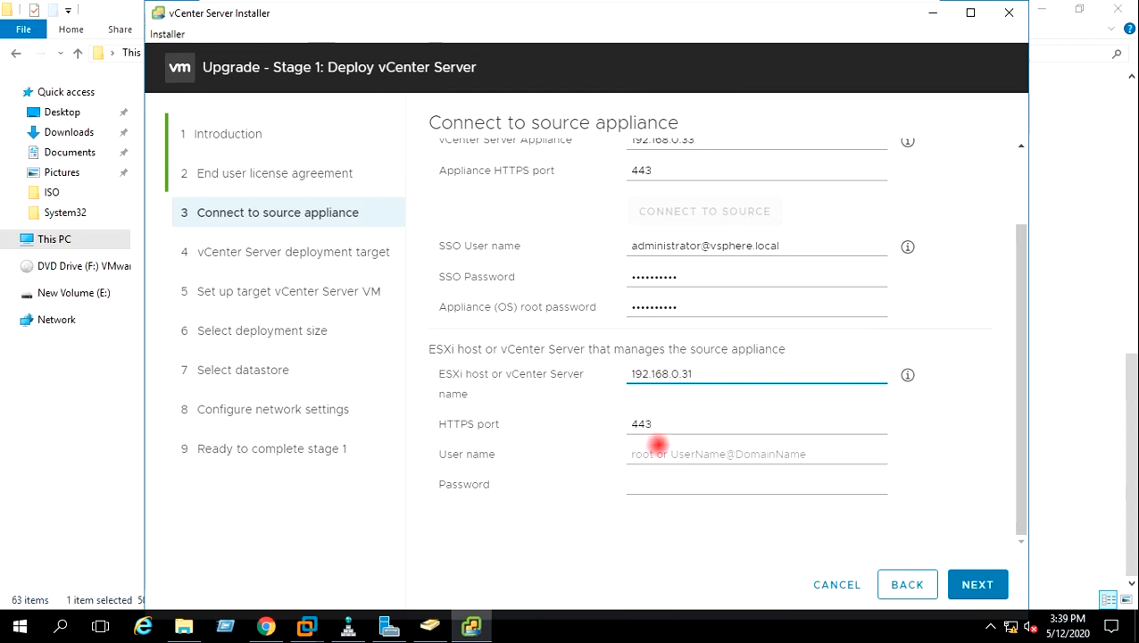
click(655, 453)
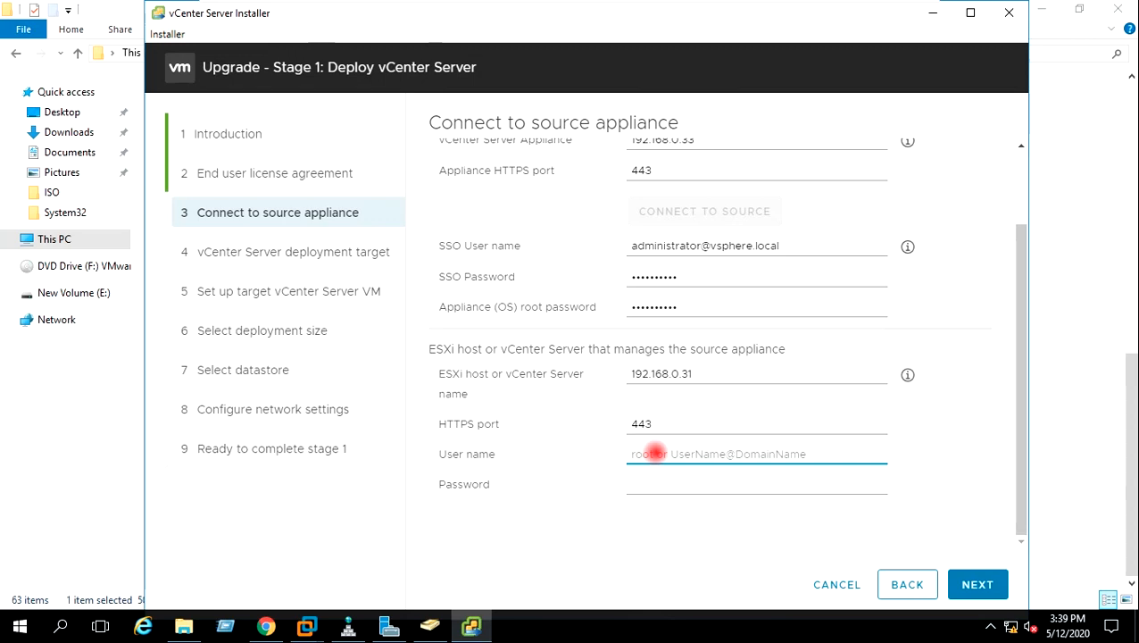
text(root)
click(646, 486)
text(VMware)
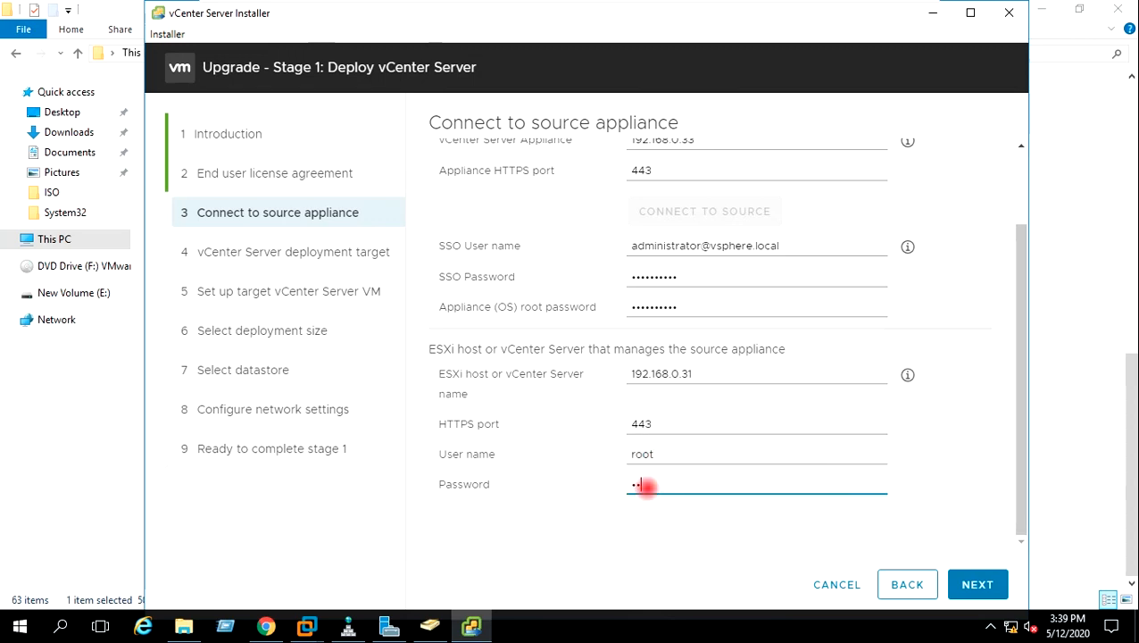
text(123!)
click(978, 584)
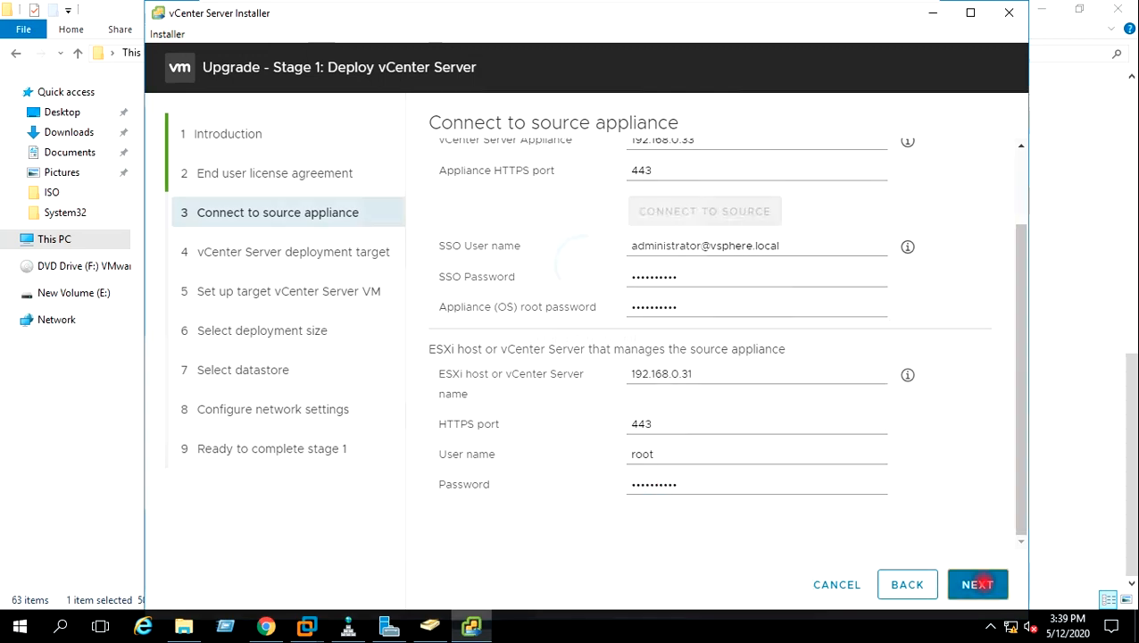
Accept the source certificate and set deployment target 192.168.0.31 as root, accepting its certificate
click(777, 492)
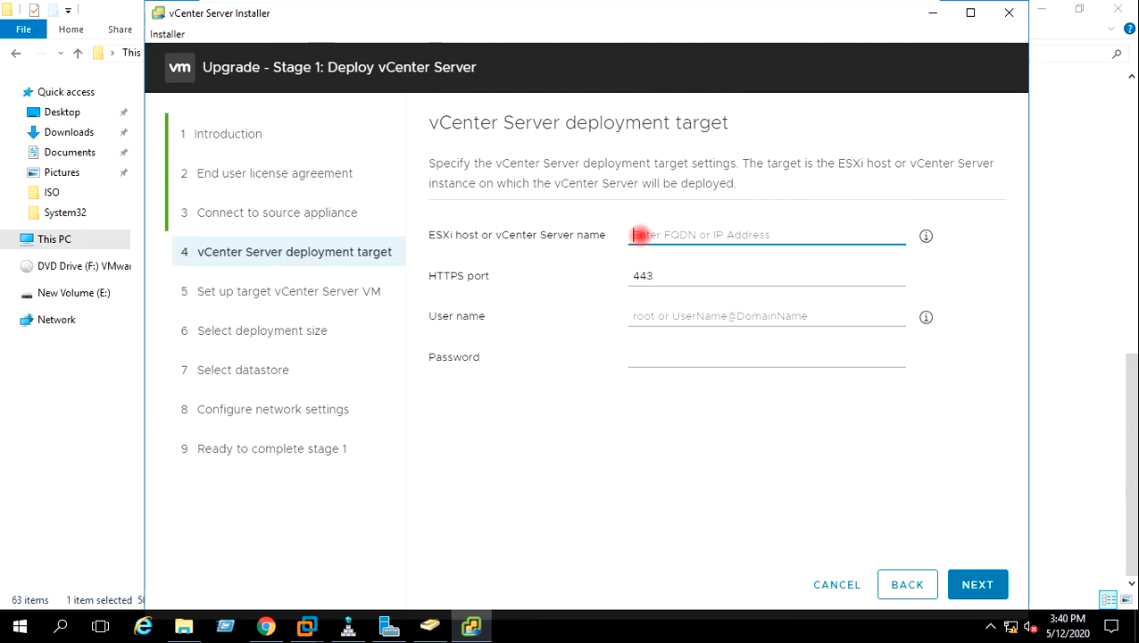
text(1925)
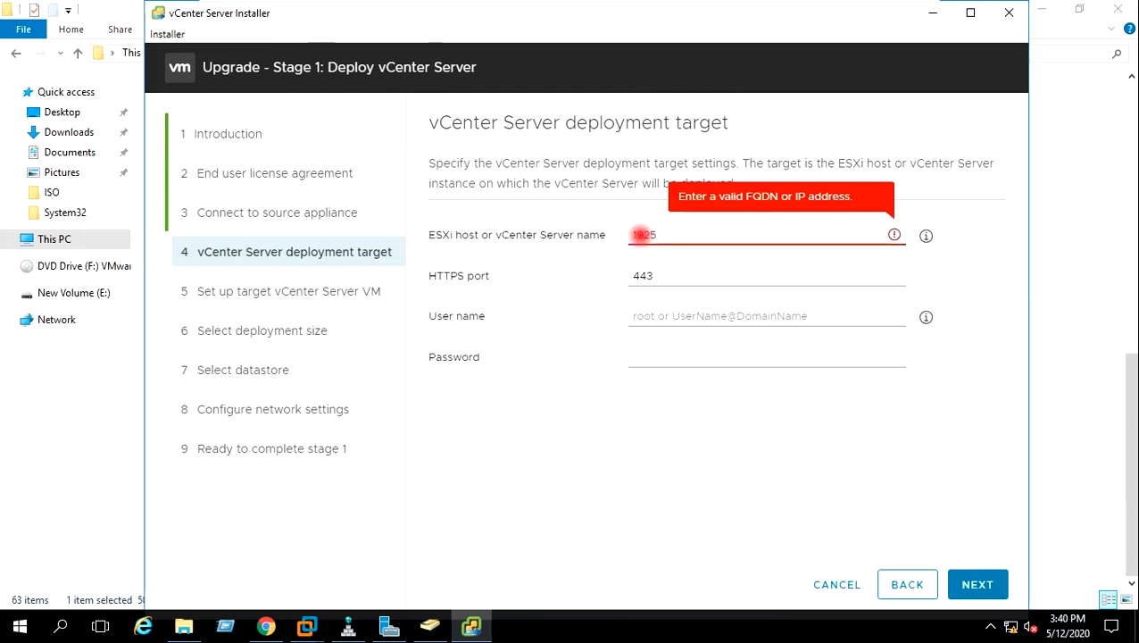
key(BackSpace)
text(.168.0.)
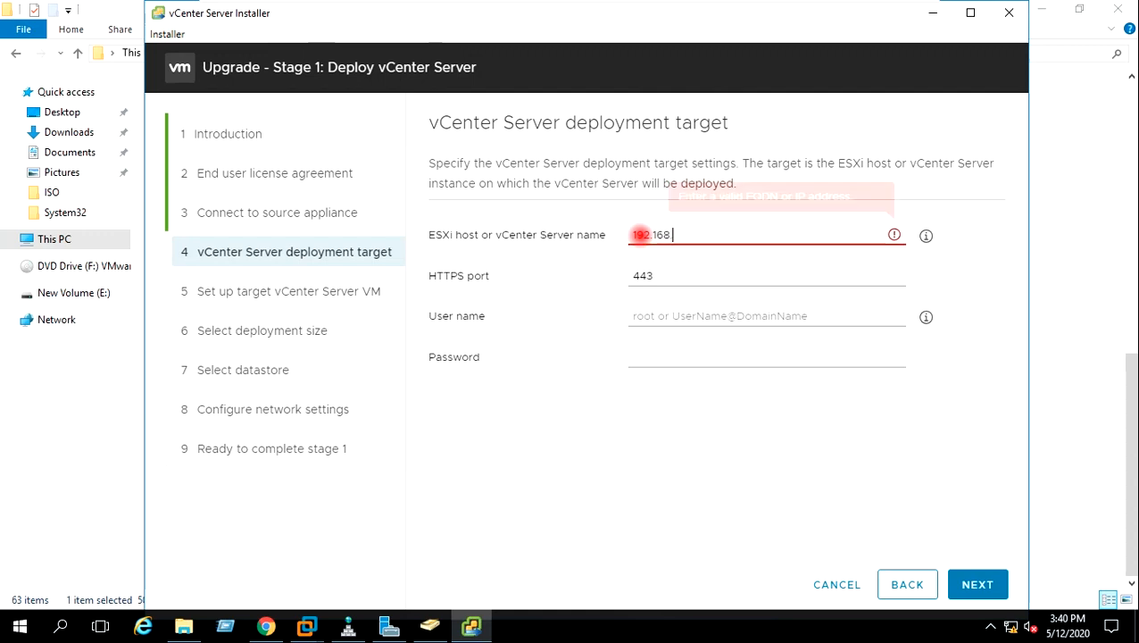
text(31)
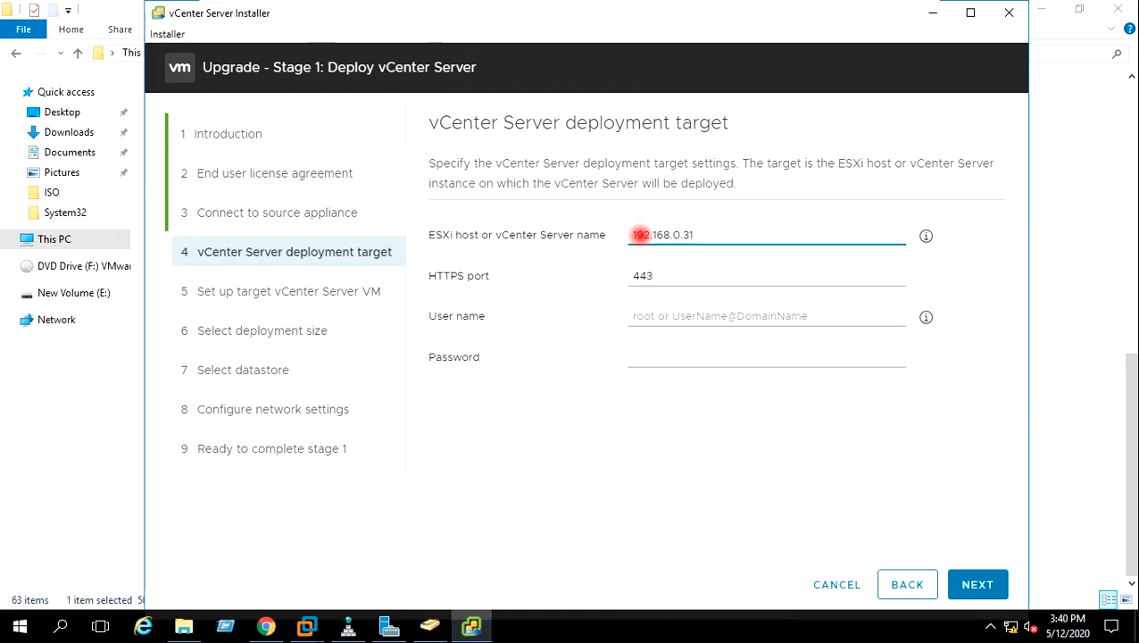
click(684, 314)
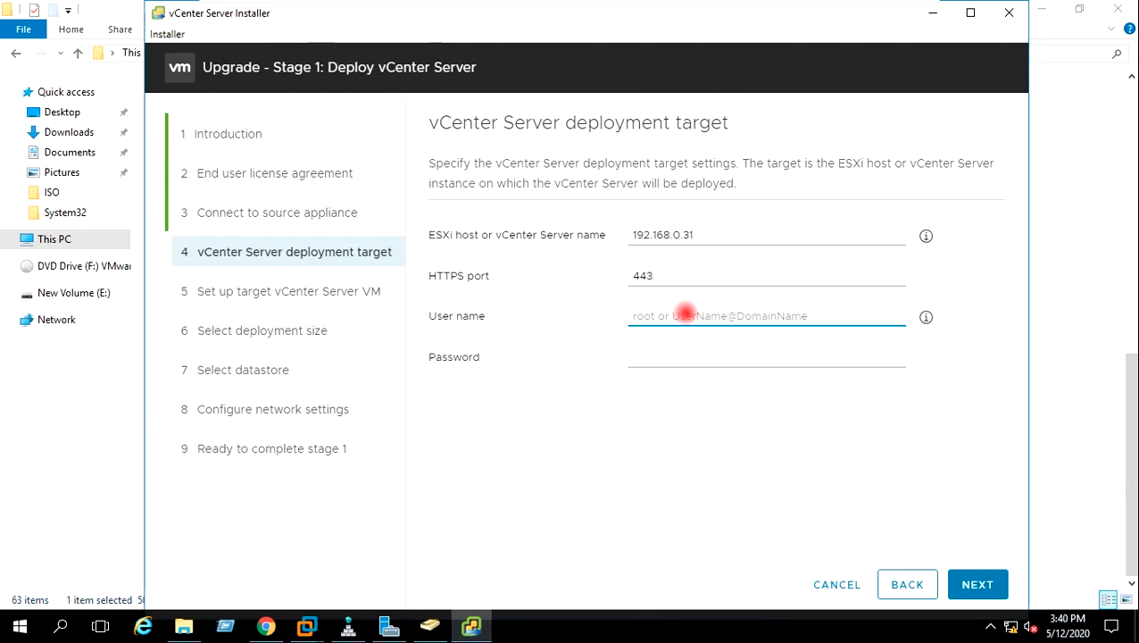
text(root)
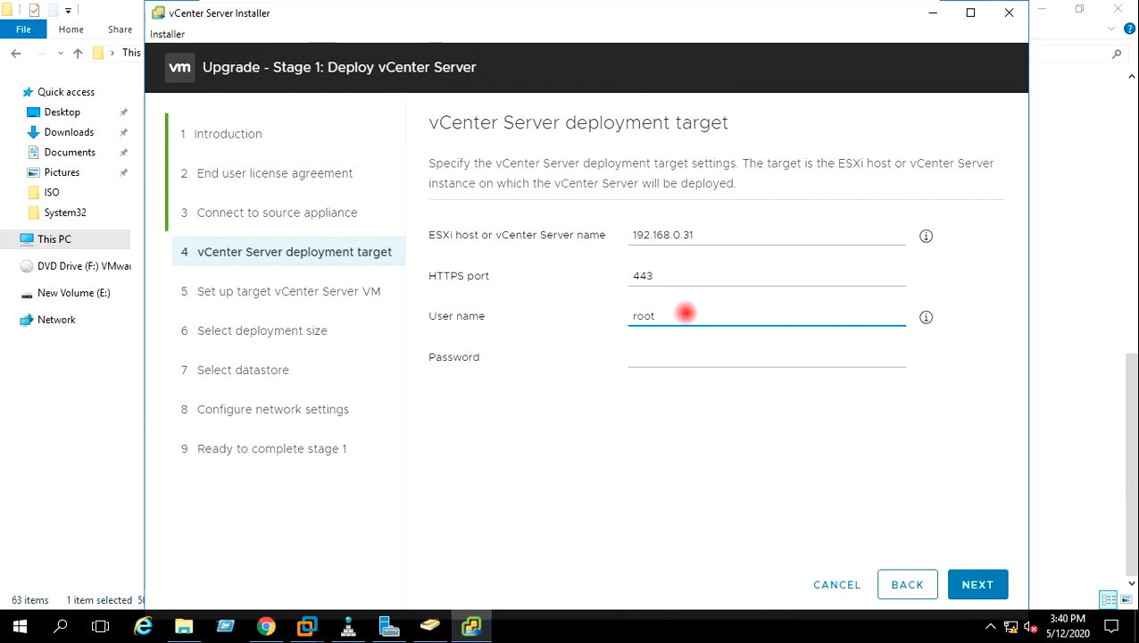
click(633, 353)
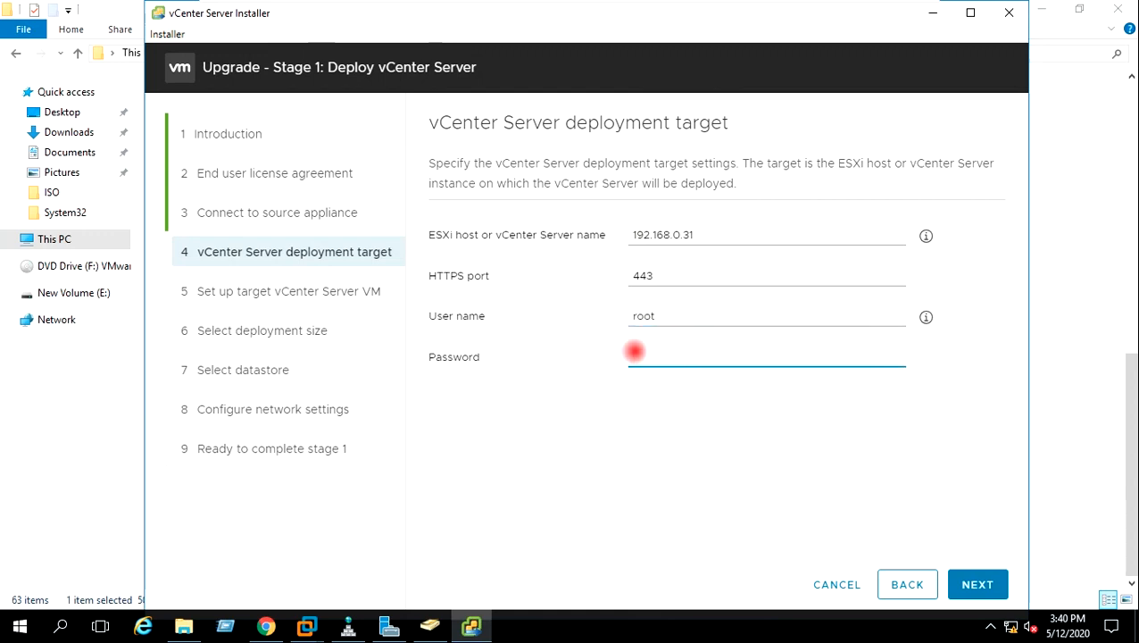
text(**********)
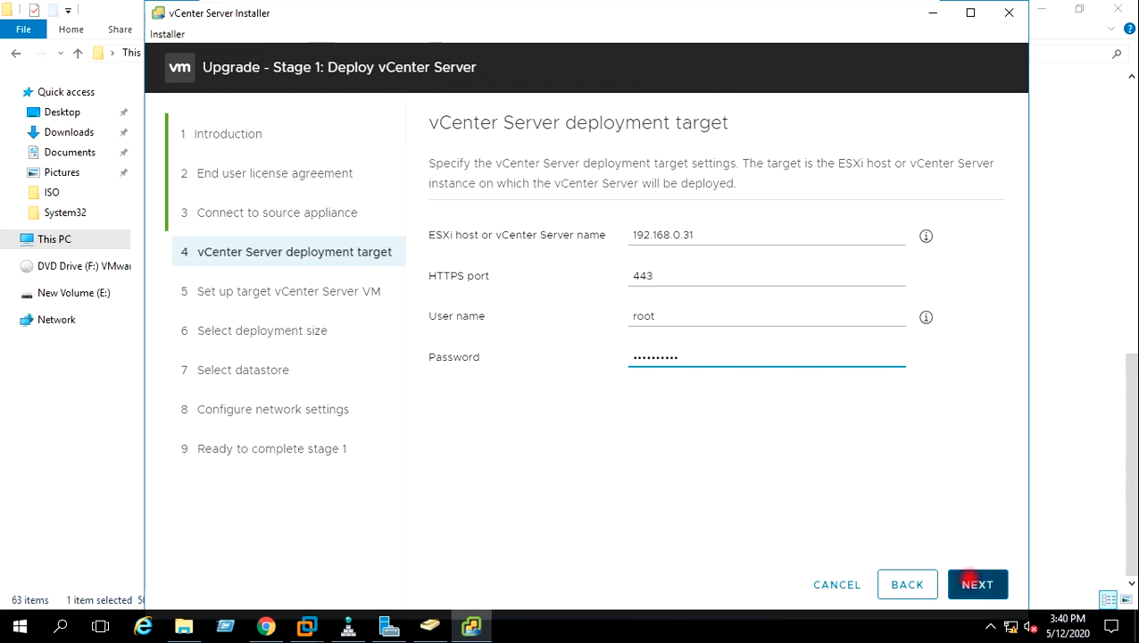
click(976, 584)
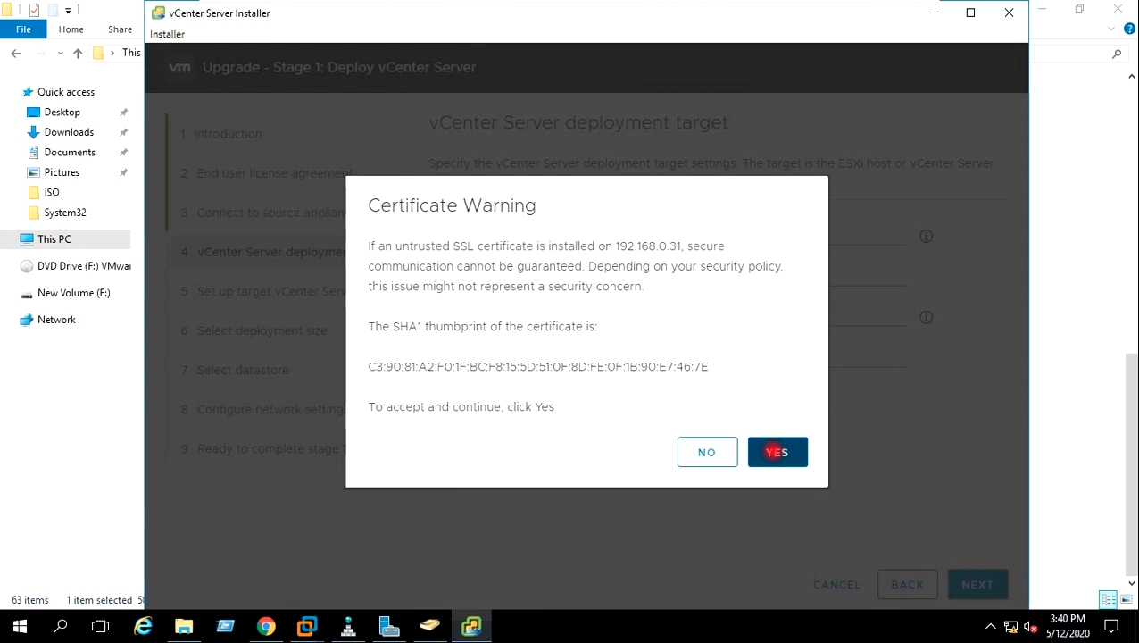
click(775, 451)
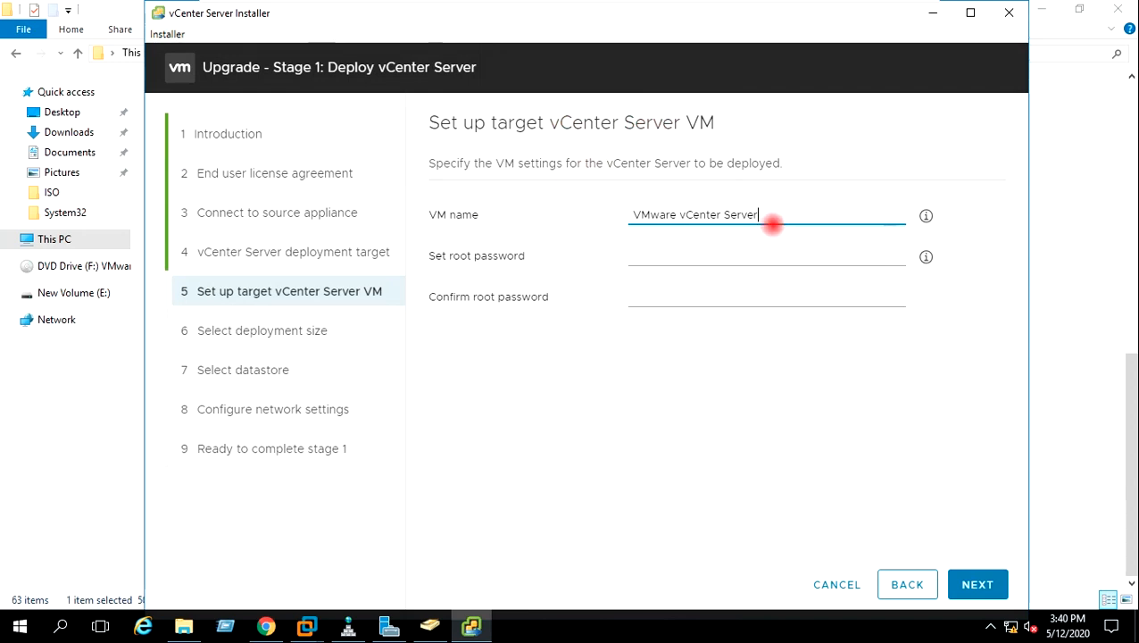
Rename the target VM to VCSA7VM02 and set and confirm its root password
drag(767, 214, 643, 213)
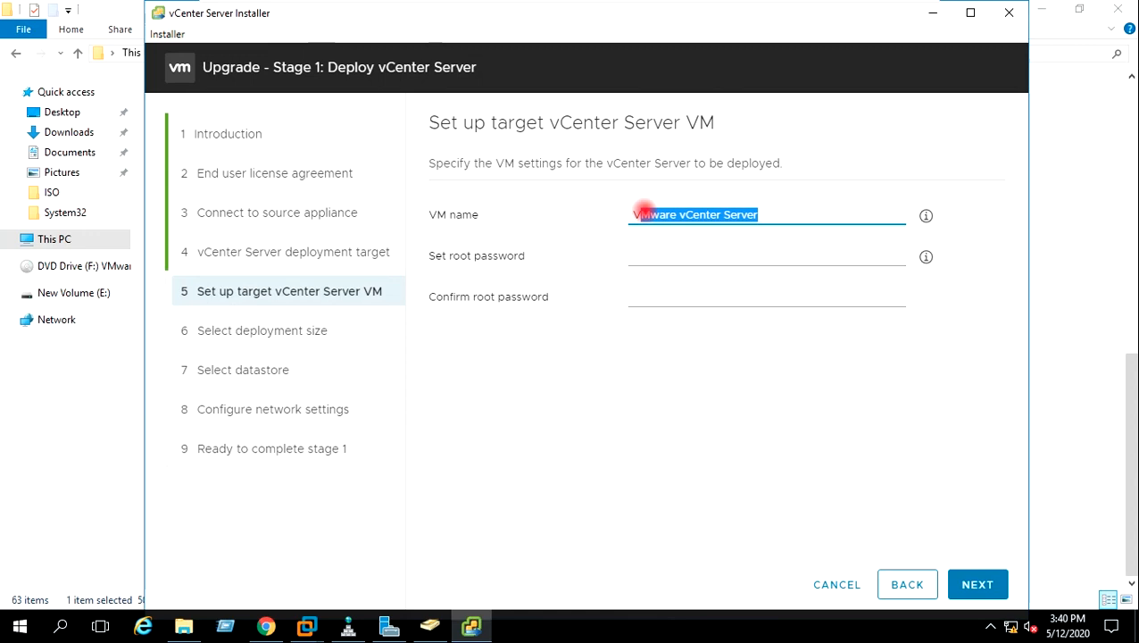
text(CSA)
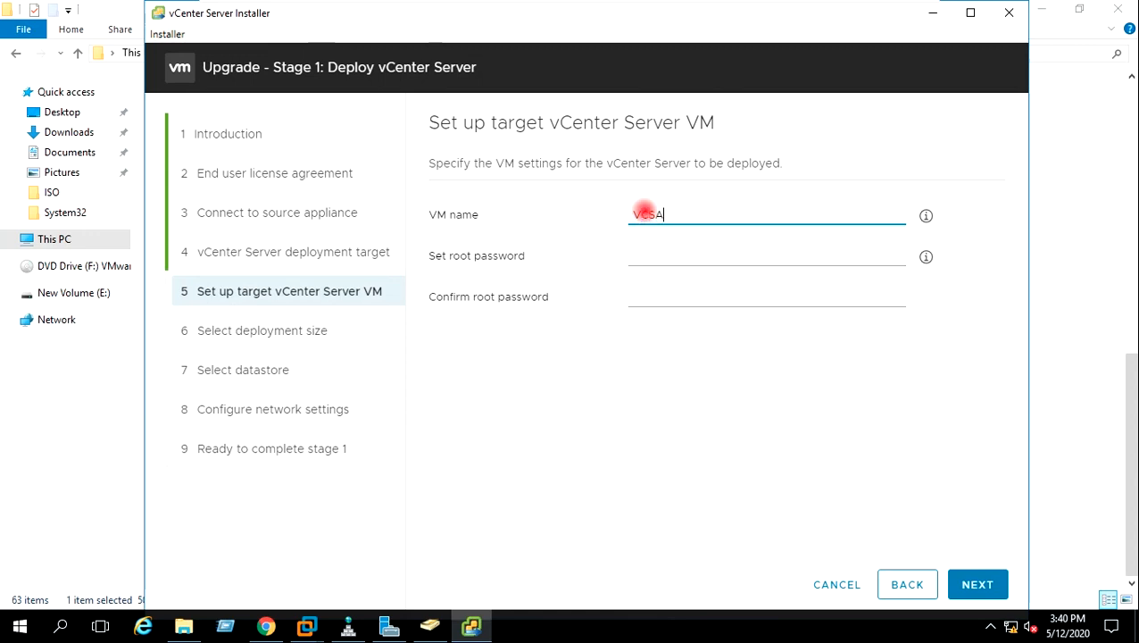
text(7VM02)
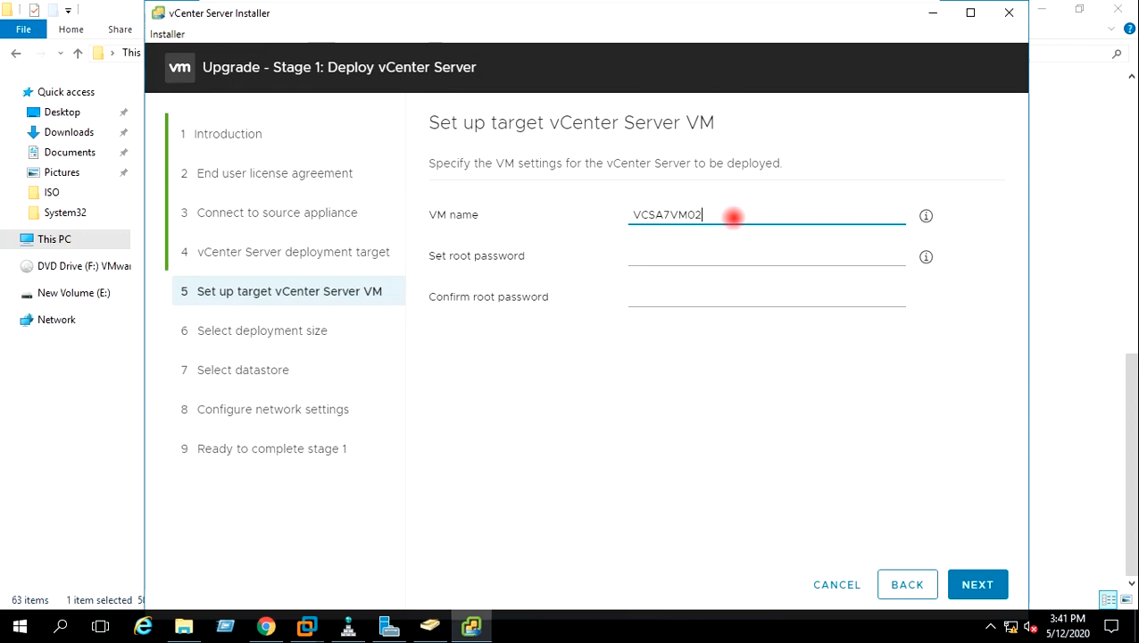
click(637, 260)
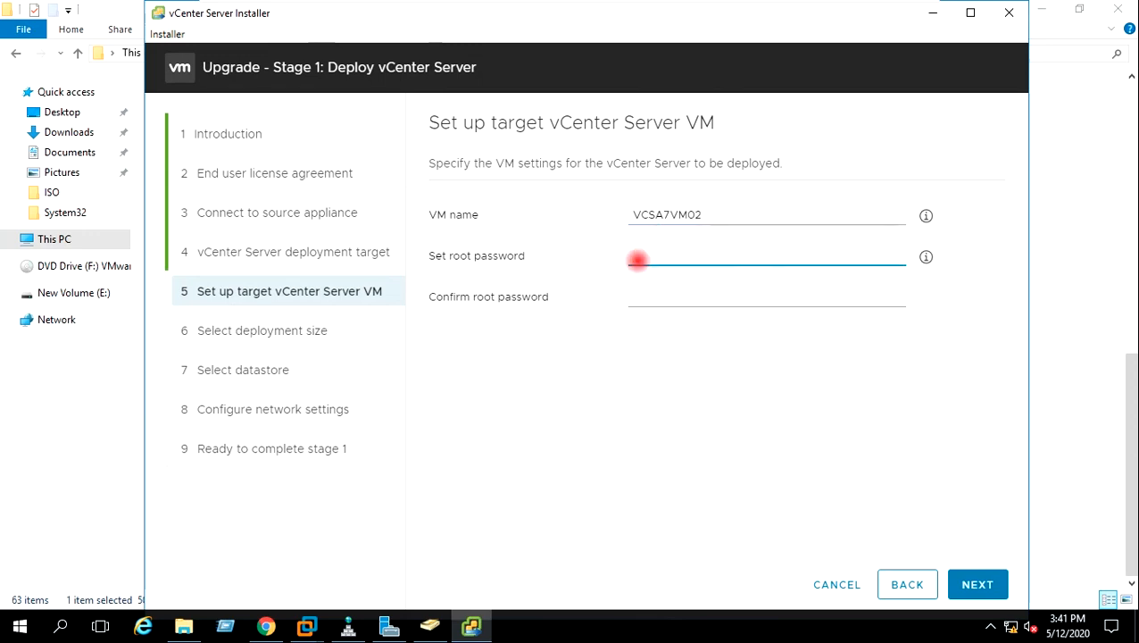
text(VMware1)
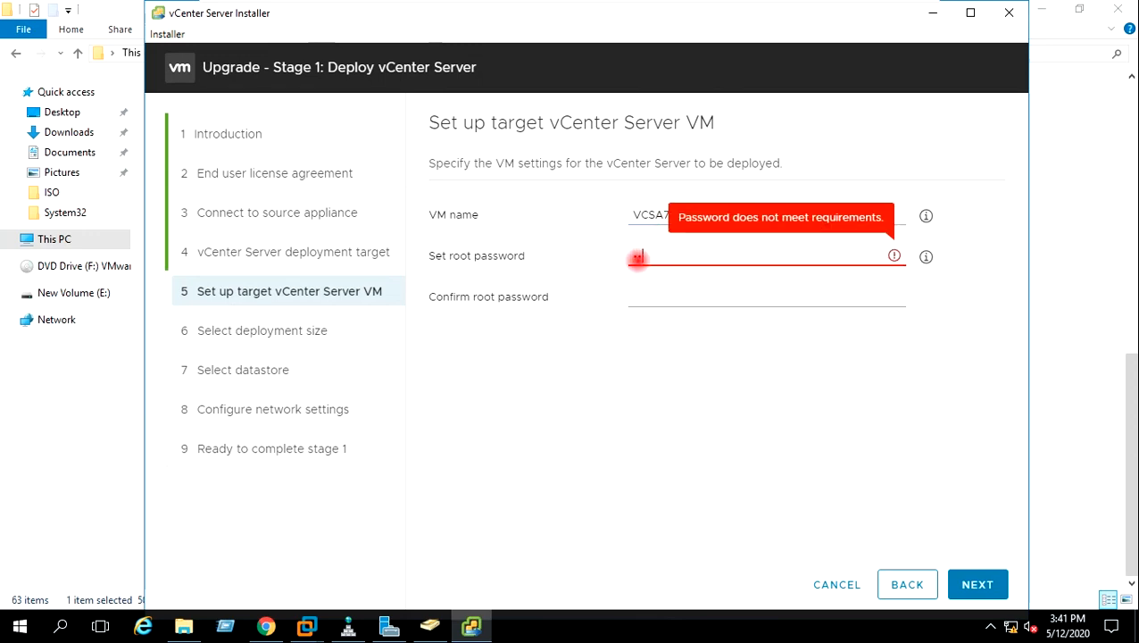
text(!@#)
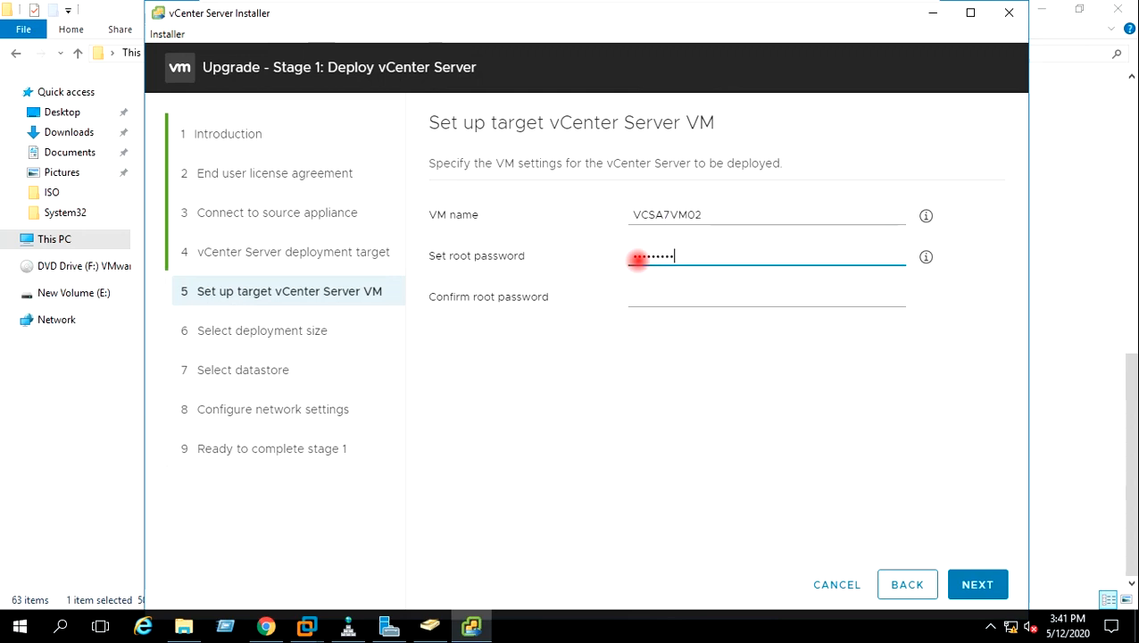
click(644, 296)
text(VMware)
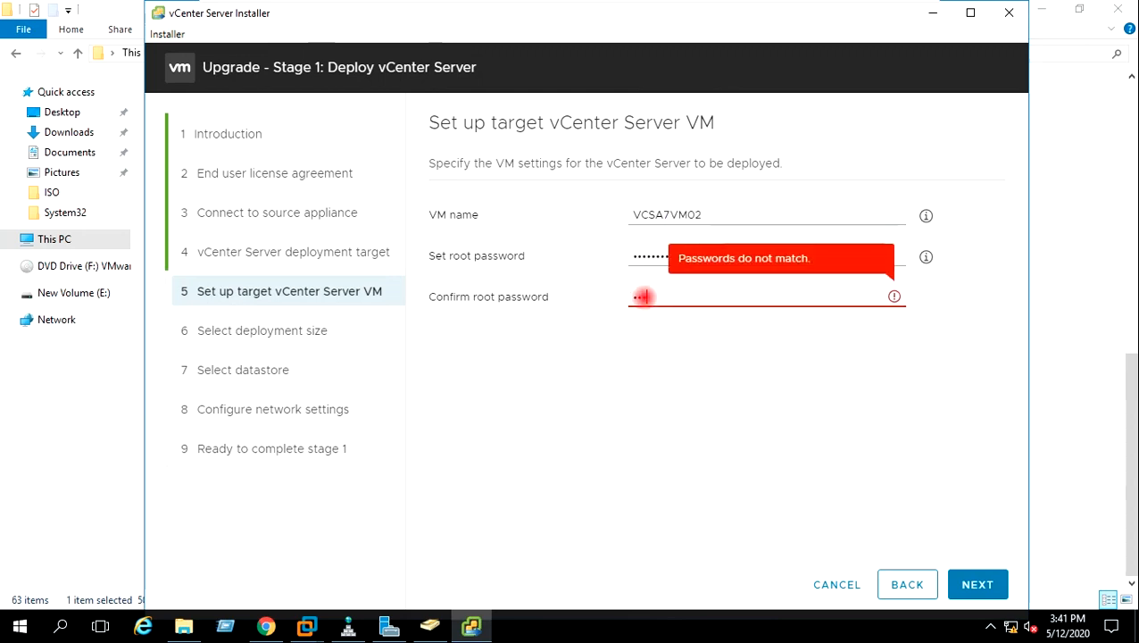
text(1!@#)
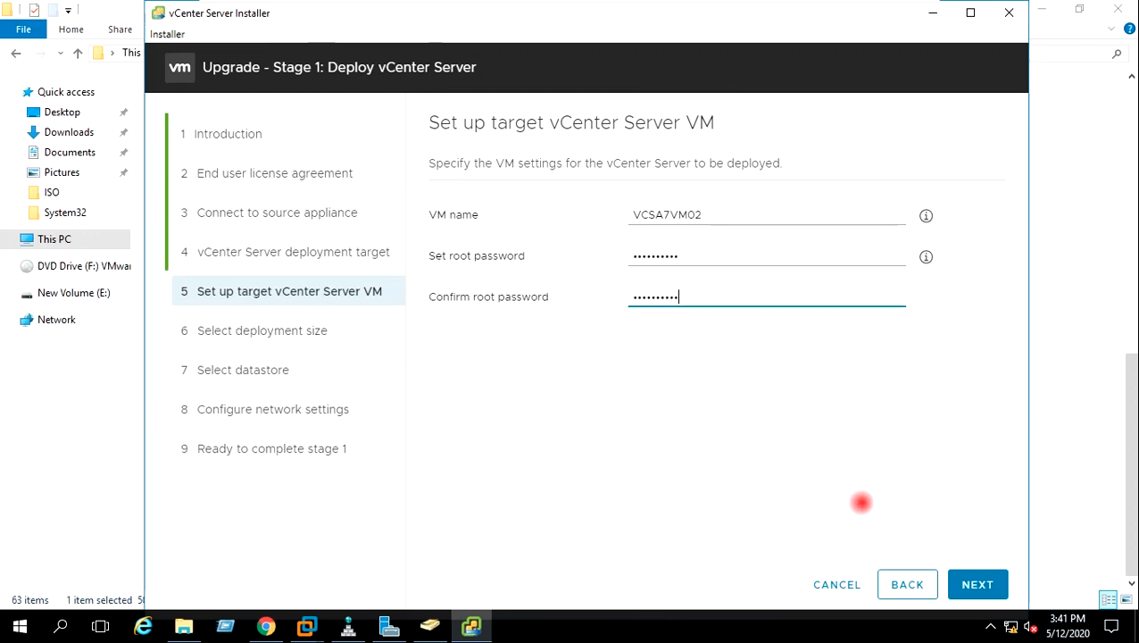
click(972, 579)
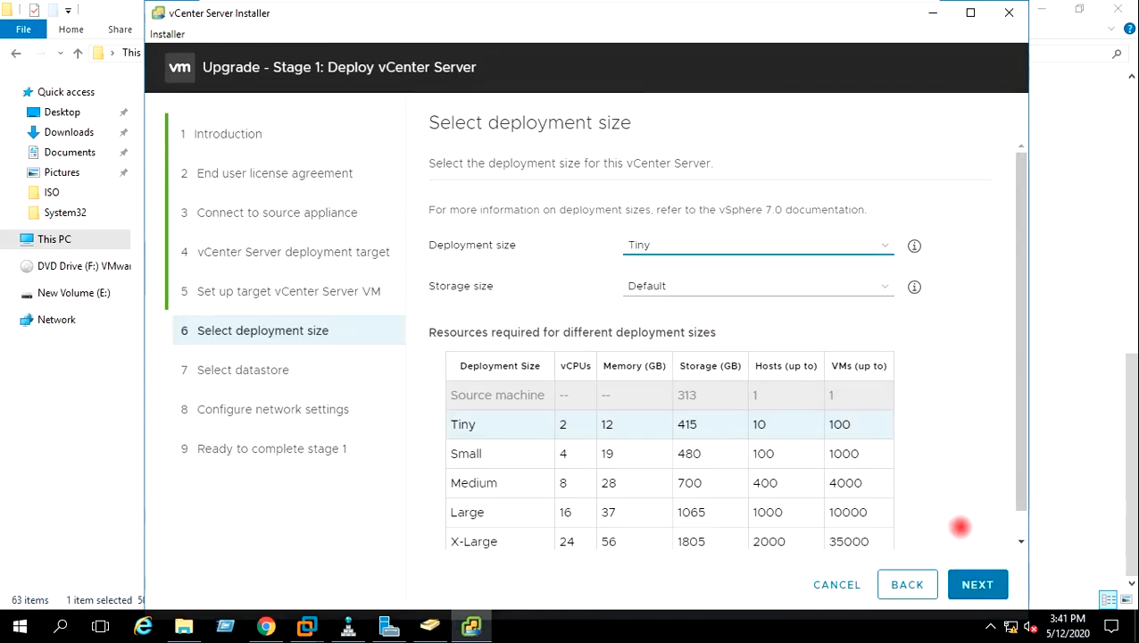
Keep Tiny deployment size and store the appliance on DataStore-2 with thin disk mode enabled
click(973, 583)
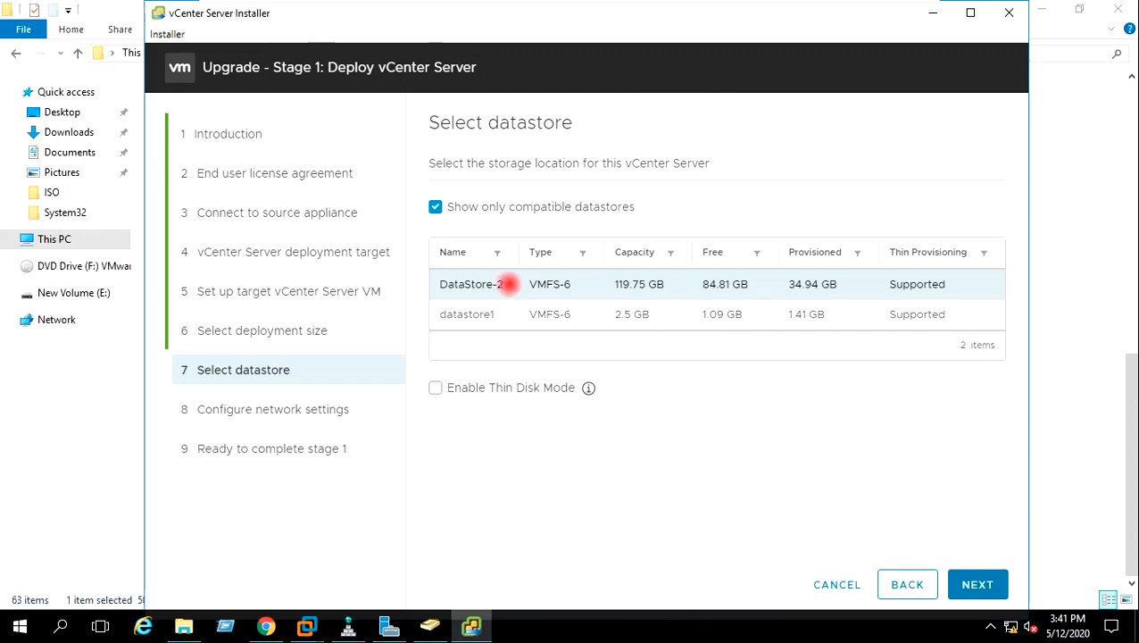
click(470, 281)
click(506, 280)
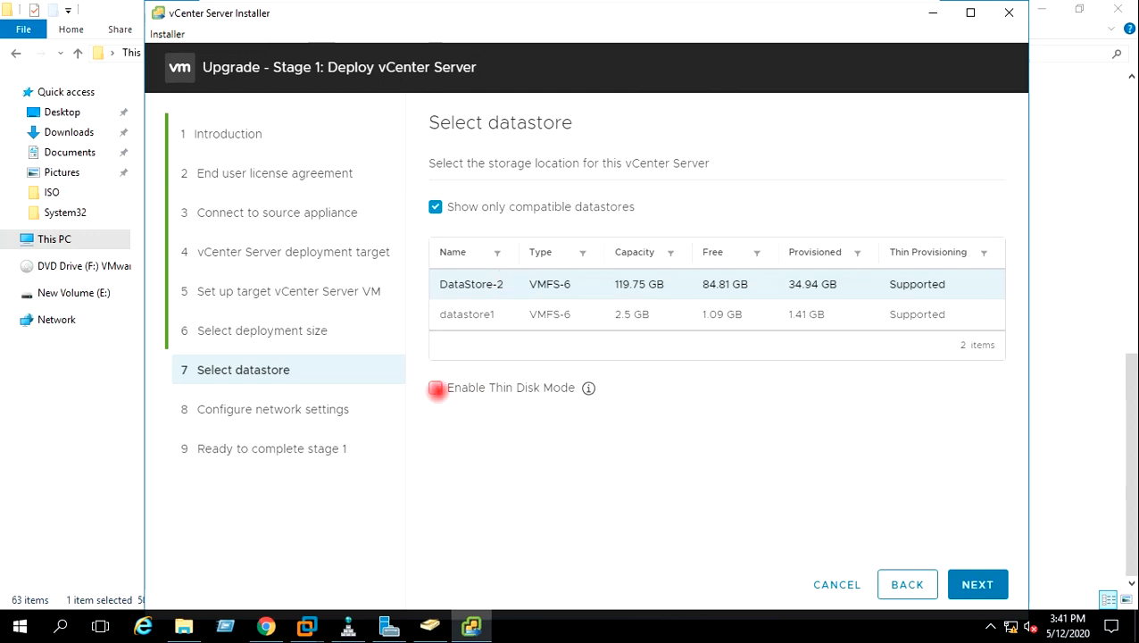
click(435, 388)
click(970, 585)
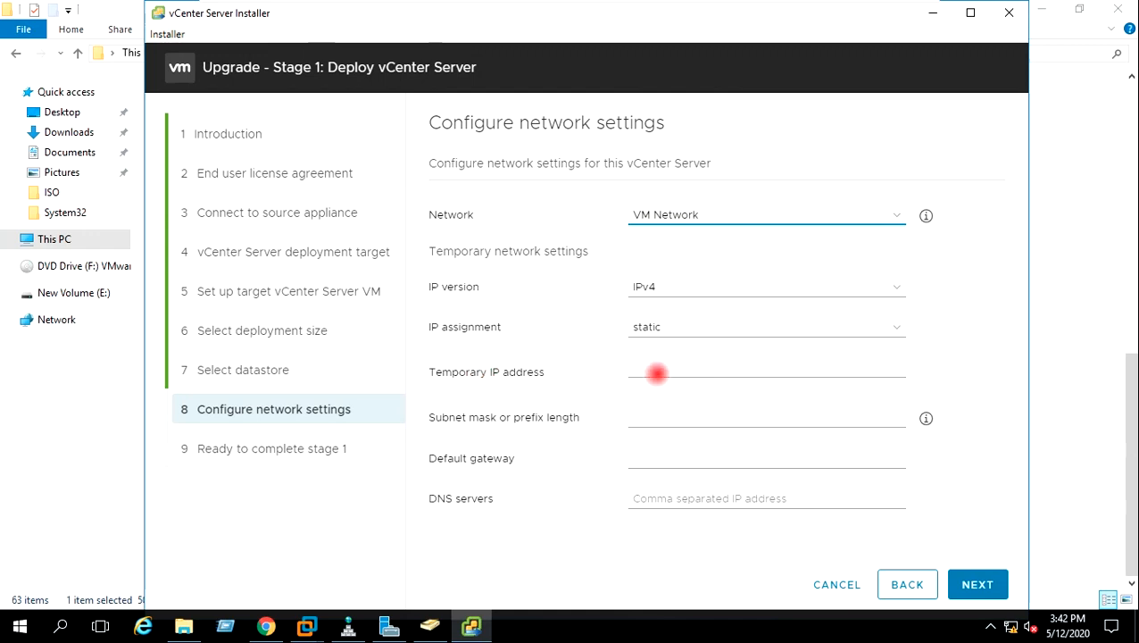
Enter temporary IP 192.168.0.37, mask 255.255.255.0, gateway and DNS 192.168.0.28
click(657, 370)
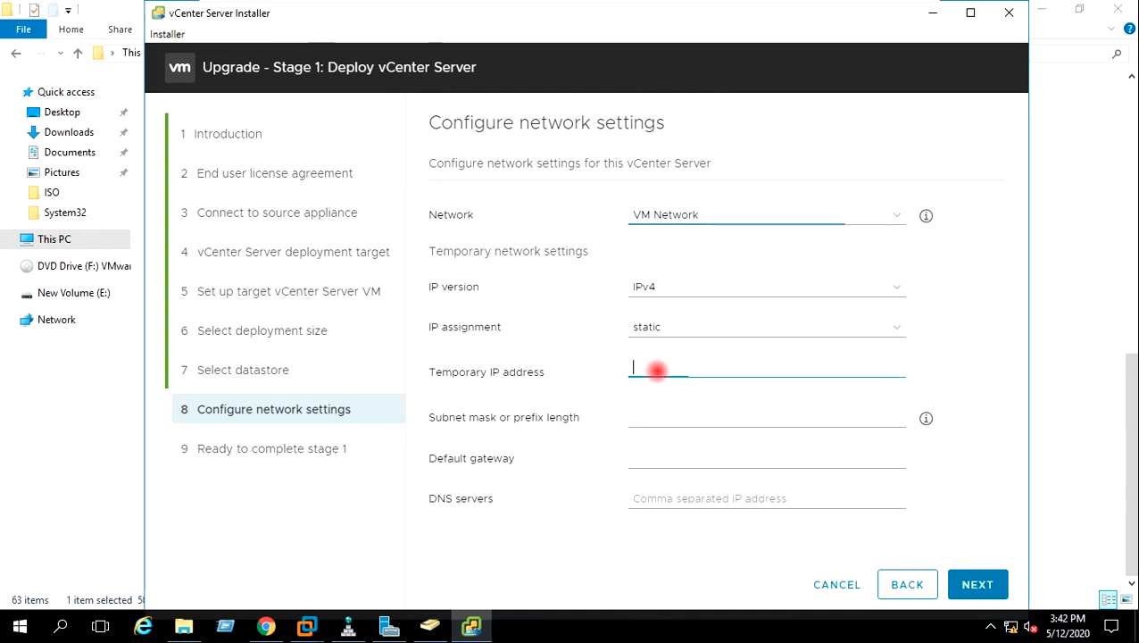
text(192.168)
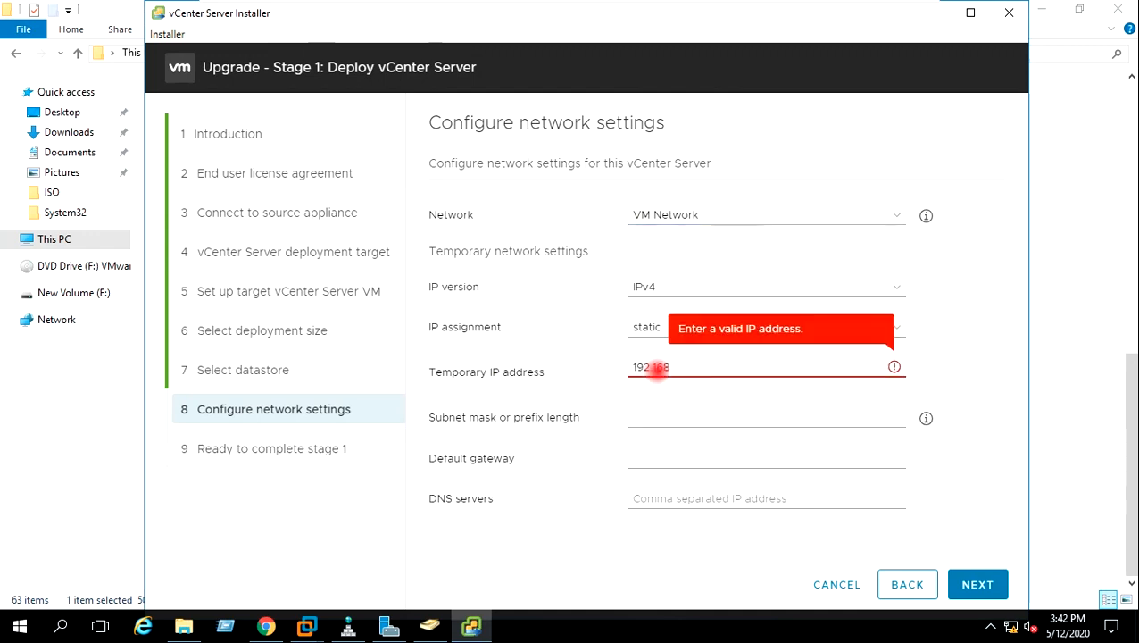
text(.0.37)
click(693, 419)
text(25)
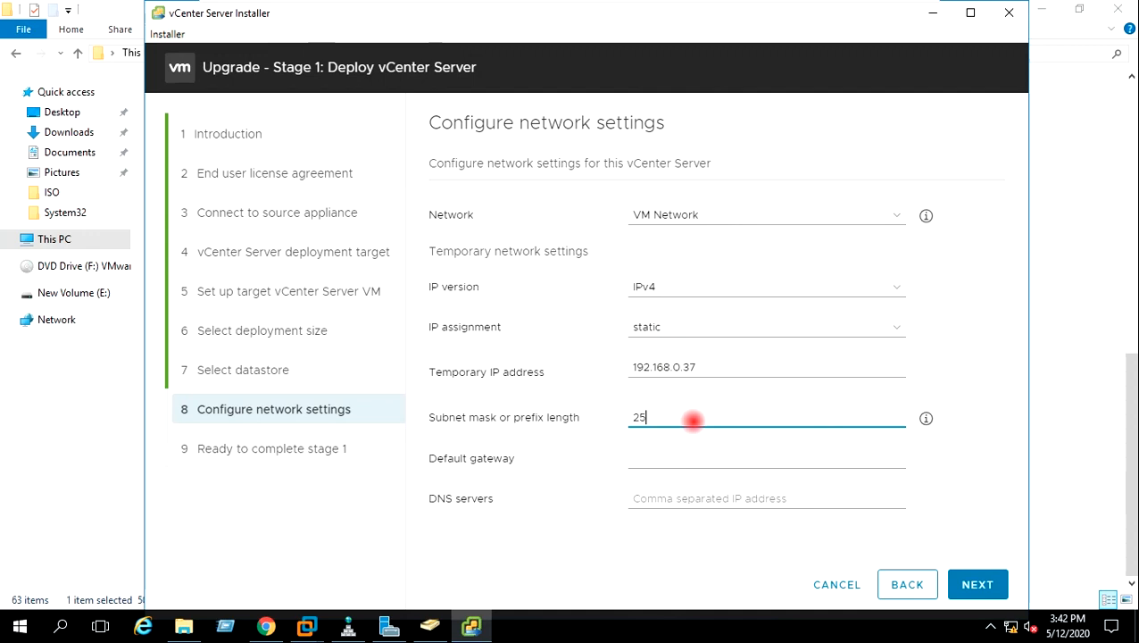
text(5.)
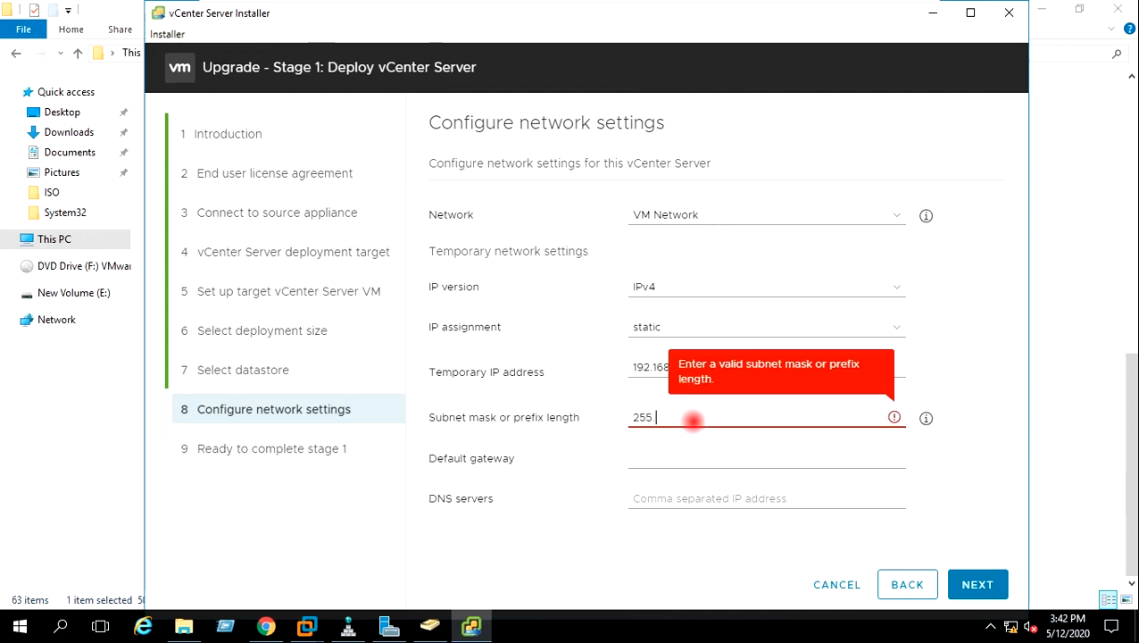
text(255.255.)
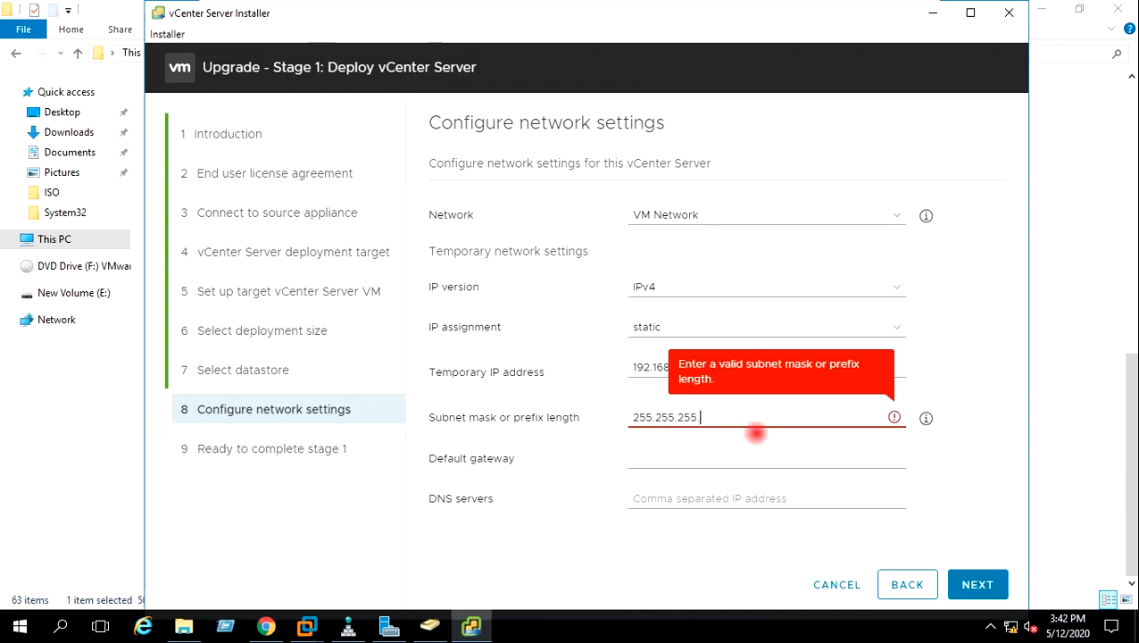
text(0)
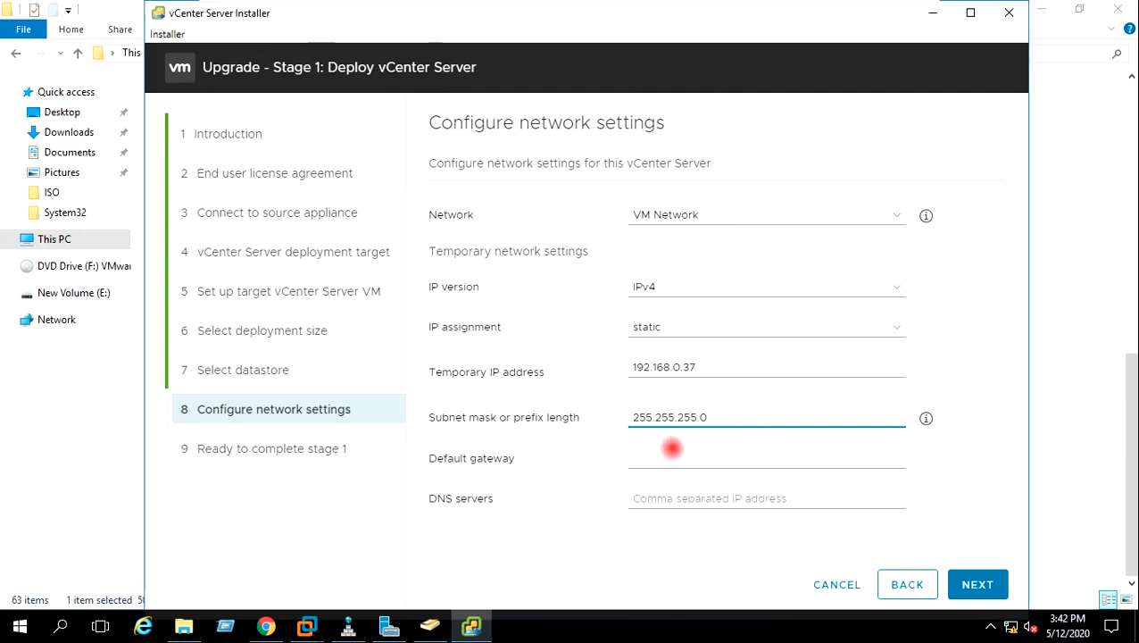
click(666, 456)
text(192.168)
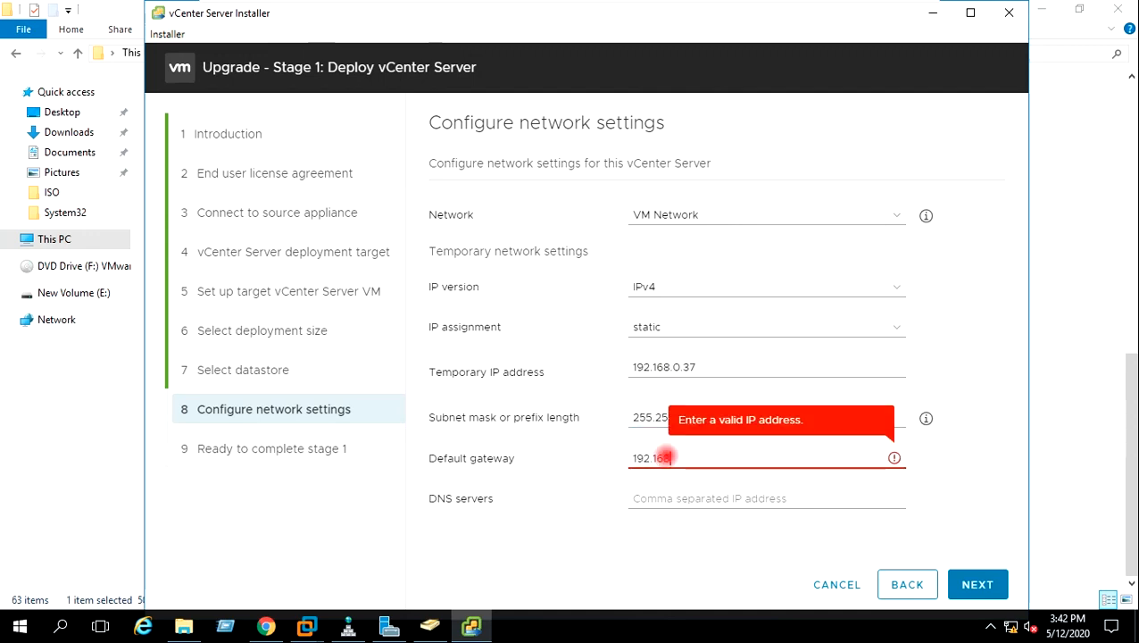
text(.0.28)
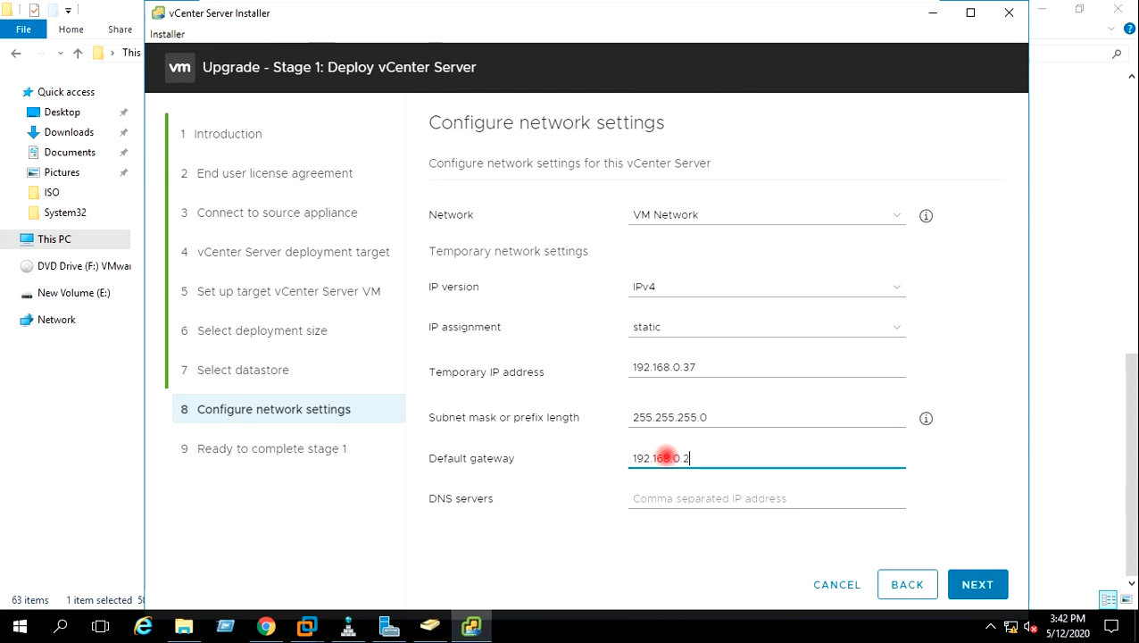
click(672, 500)
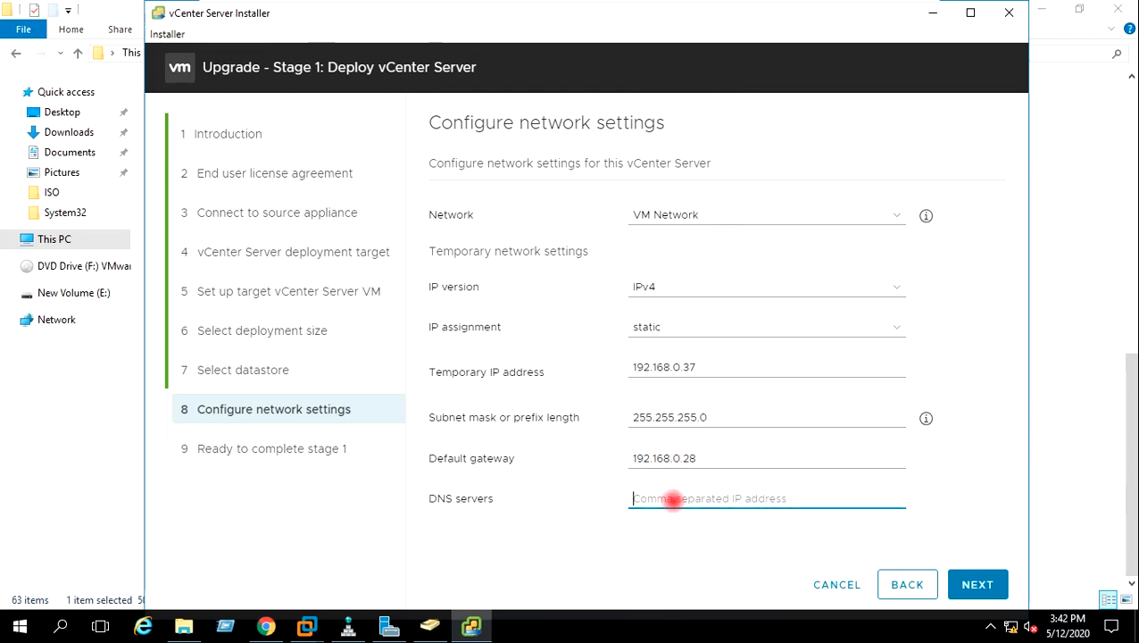
text(192.1)
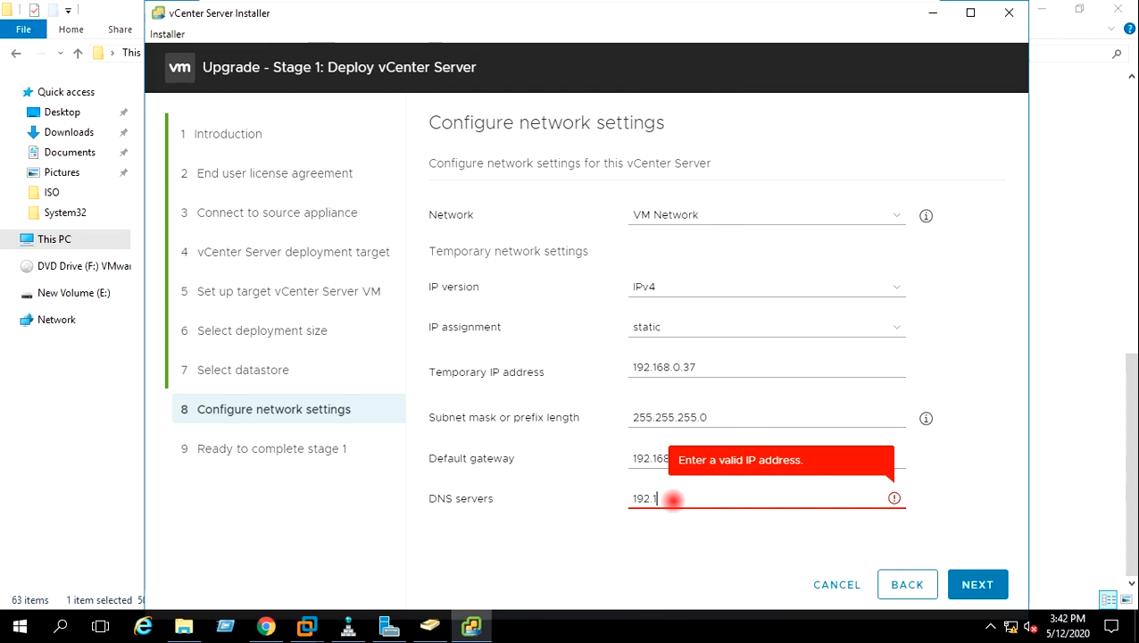
text(68.0.28)
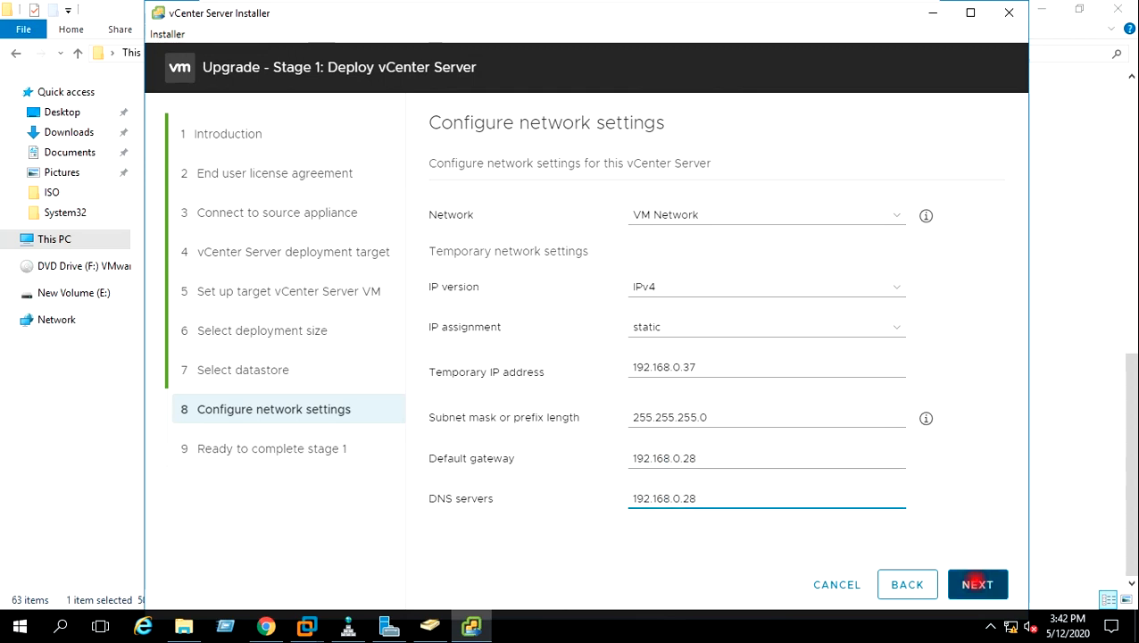
click(977, 583)
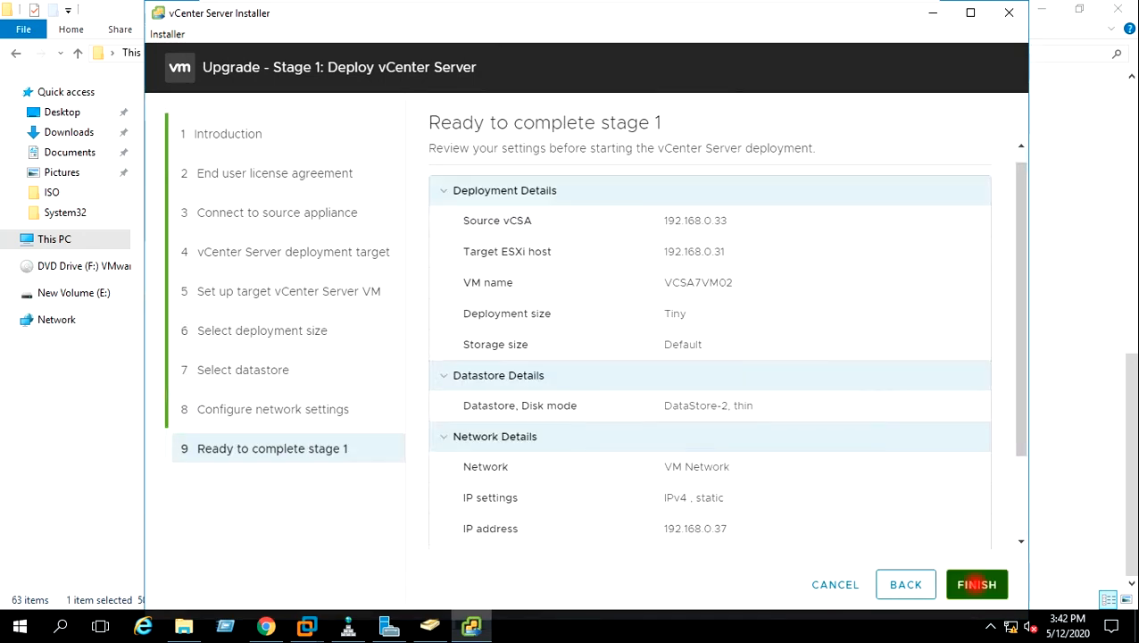
Finish the stage 1 summary to deploy the appliance, then hide the VM console
drag(1024, 310, 1029, 232)
click(976, 584)
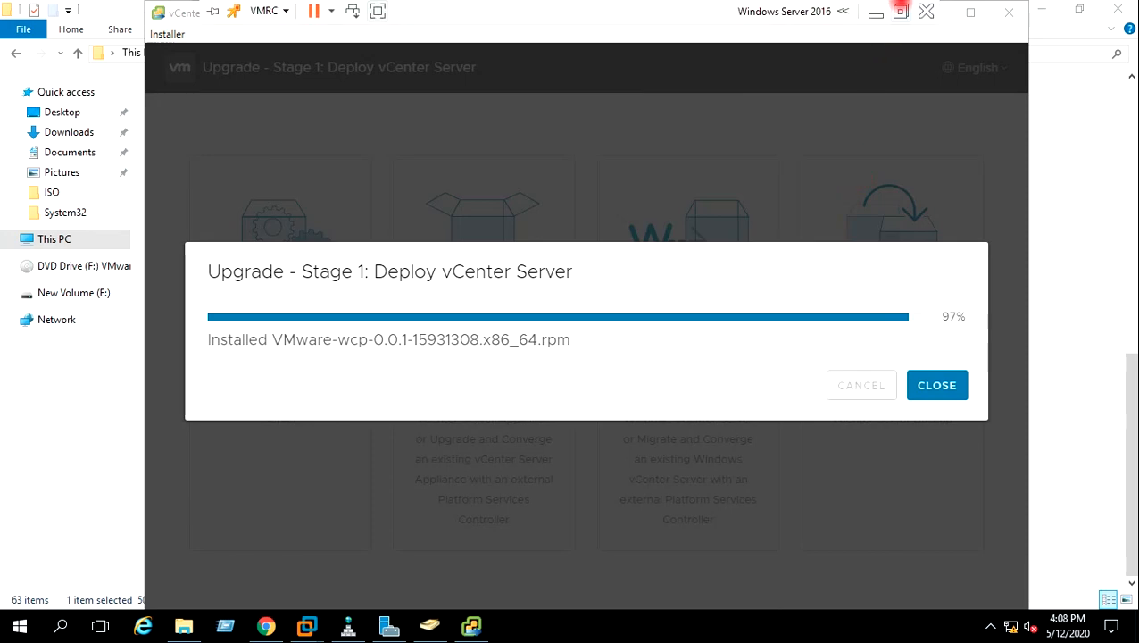
click(895, 13)
Paste the VM Name line under Destination VM and correct it to VCSA7VM02
click(153, 199)
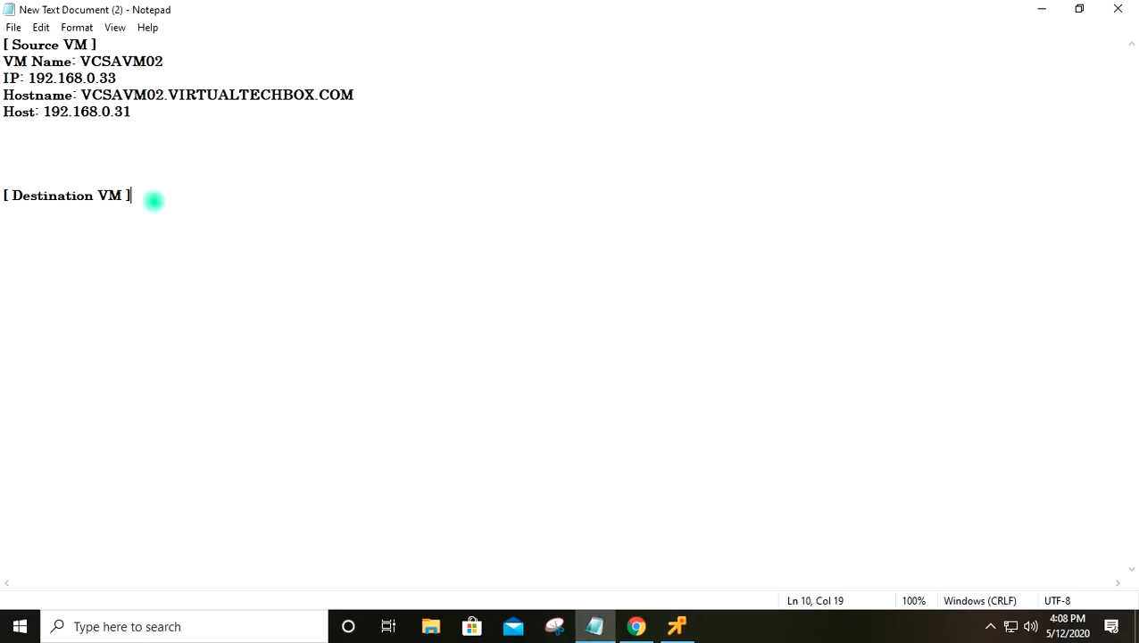
drag(170, 62, 4, 60)
key(ctrl+c)
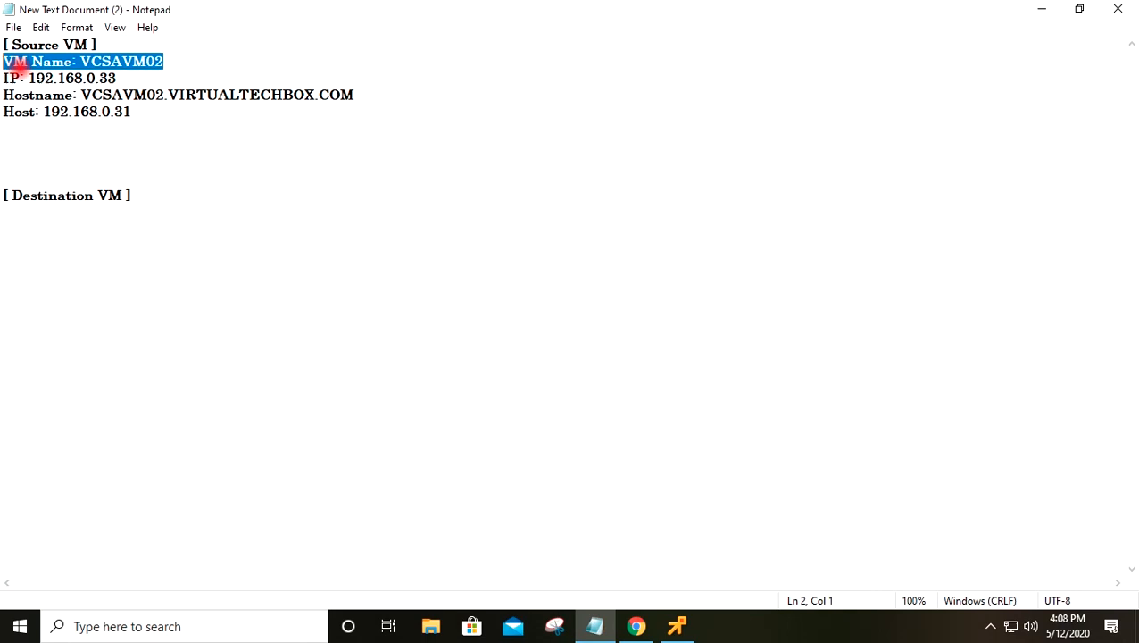
click(153, 196)
key(Return)
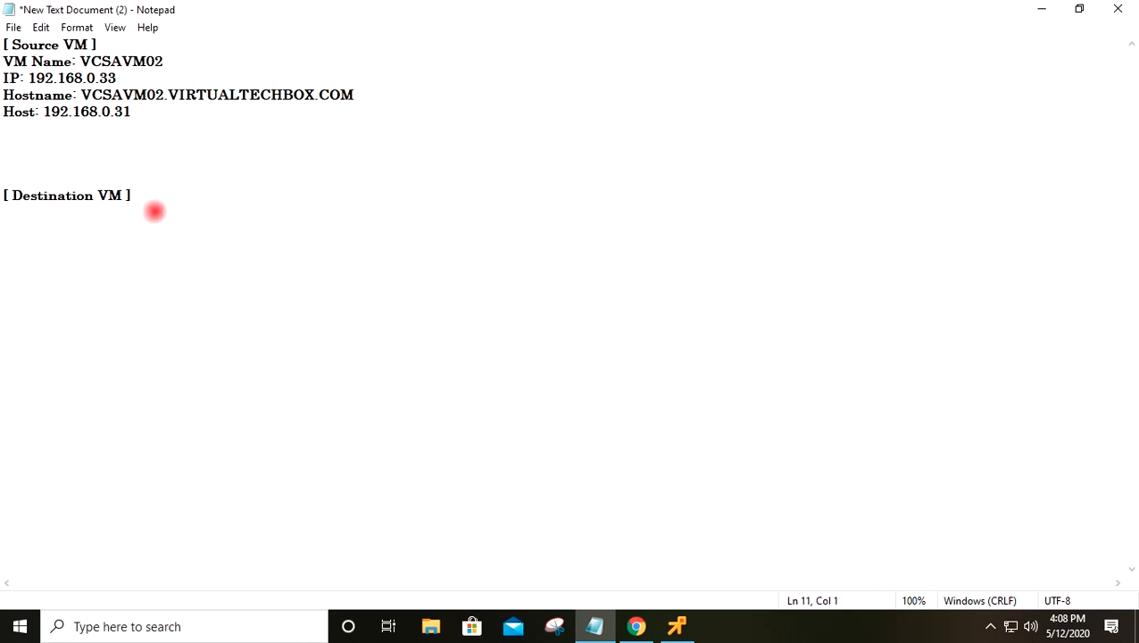
key(ctrl+v)
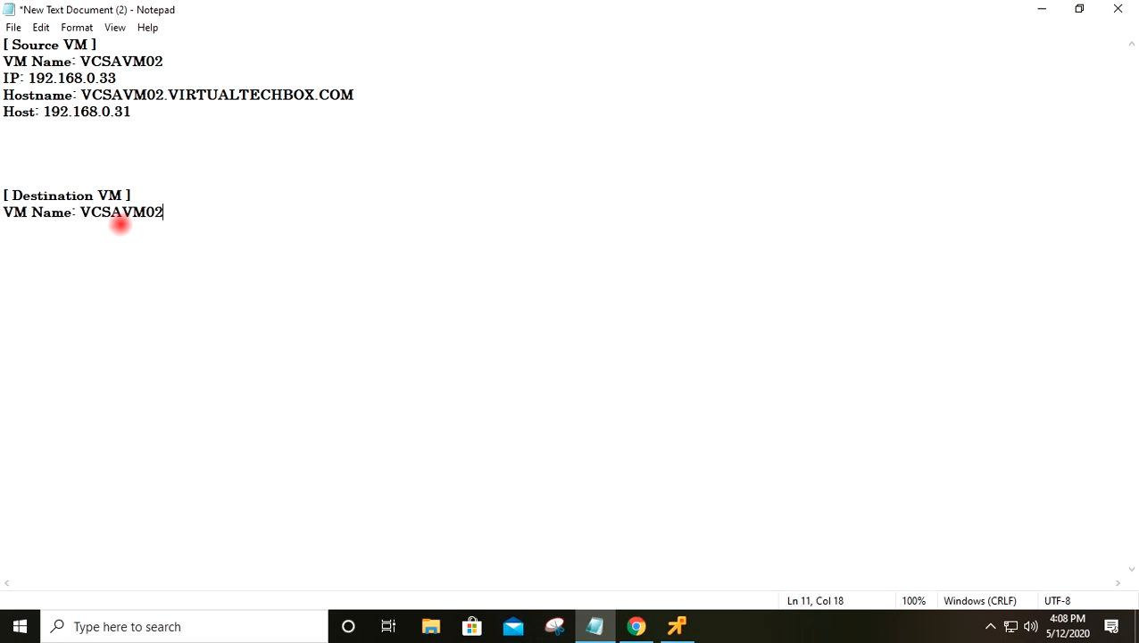
click(122, 212)
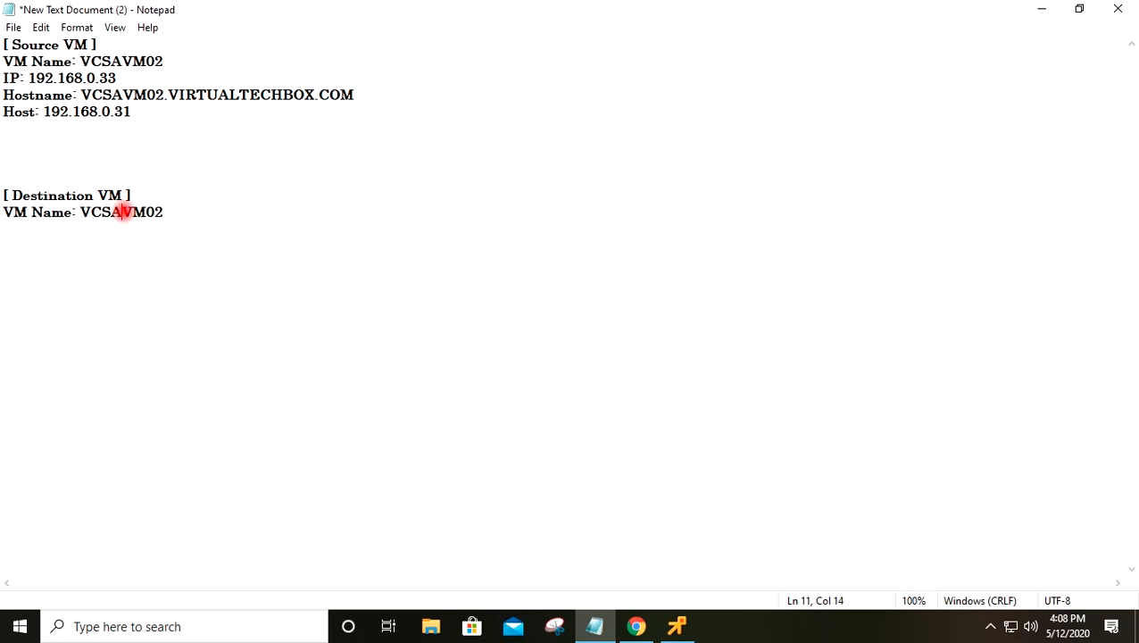
text(7)
click(177, 212)
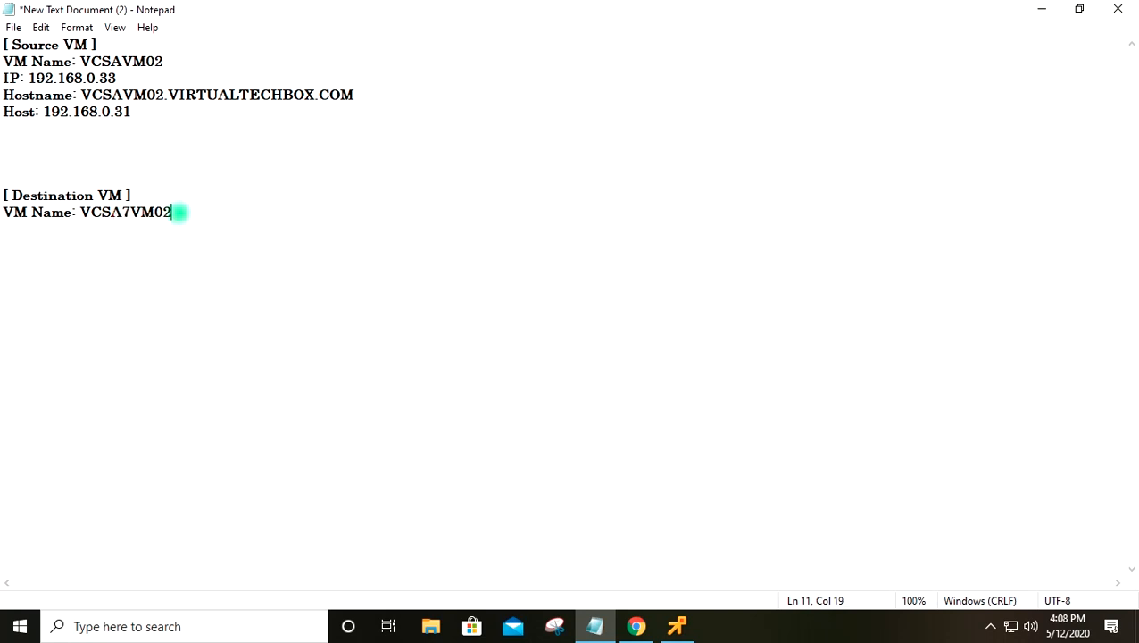
Add a 'Temp IP:192.168.0.37' line and save the notes
key(Return)
text(Temp IP:169)
key(BackSpace)
key(BackSpace)
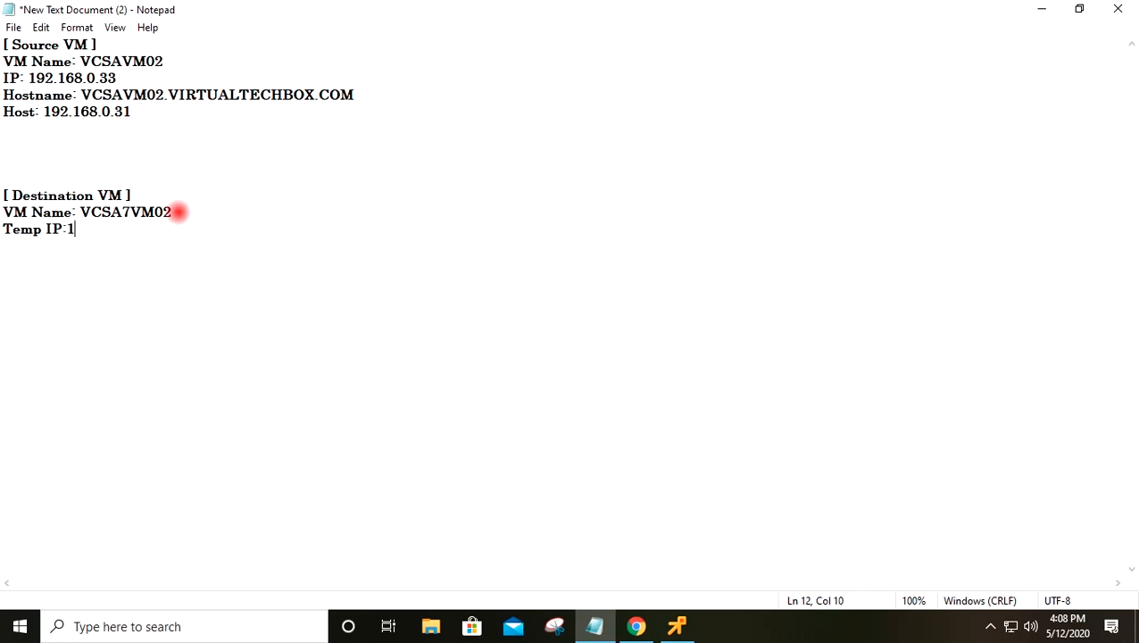
text(92.168.0.37)
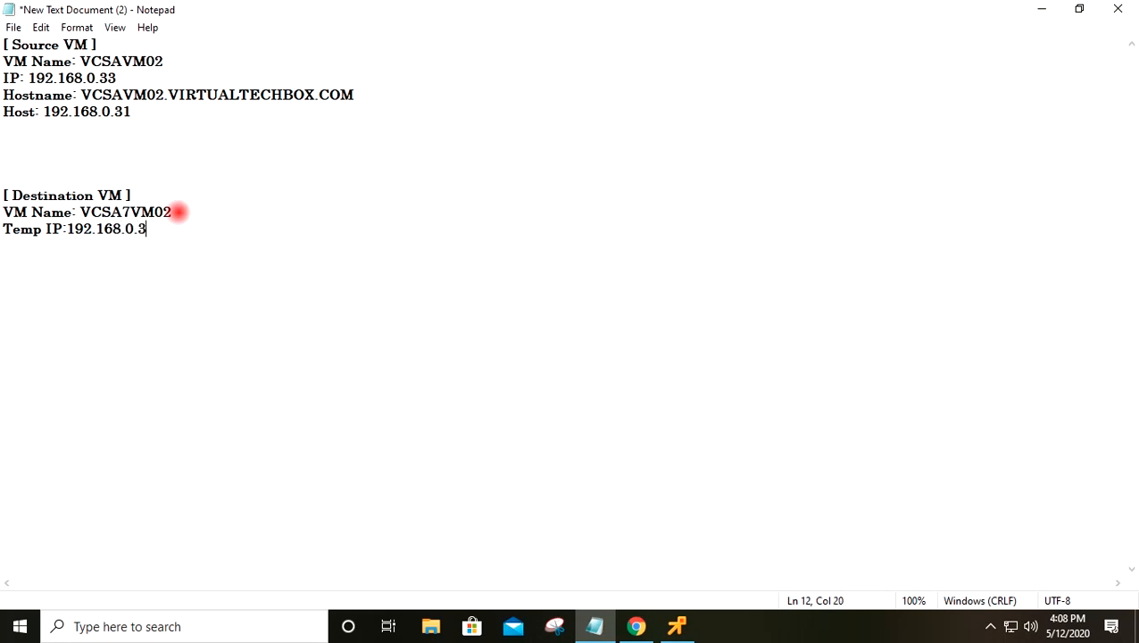
key(ctrl+s)
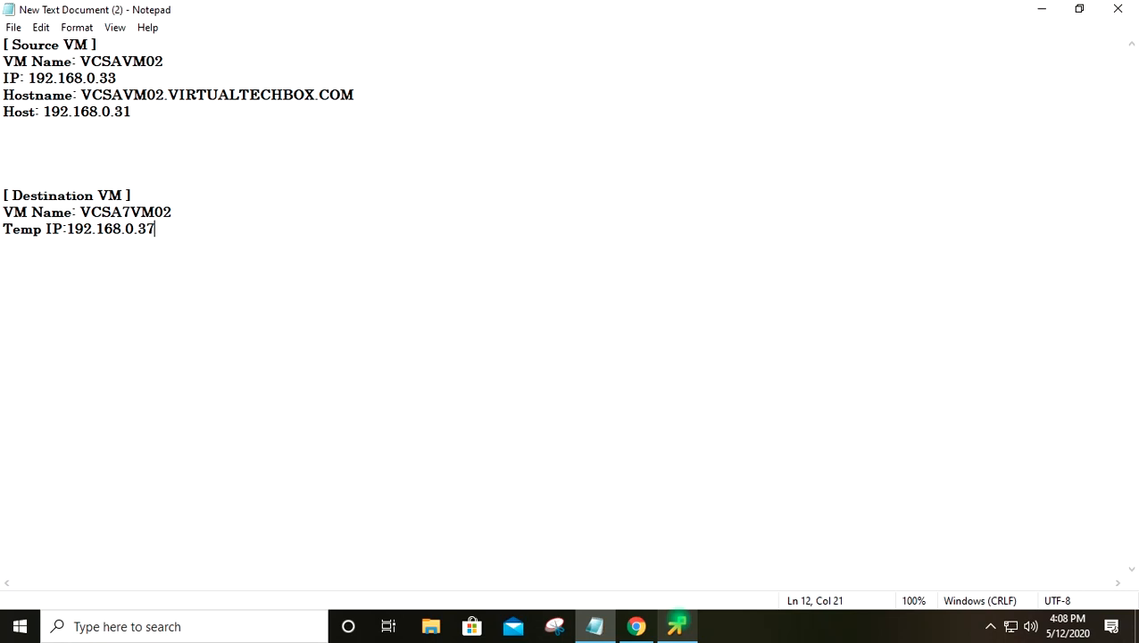
Return to the installer, continue from Stage 1 into Stage 2, and pass the introduction
click(676, 625)
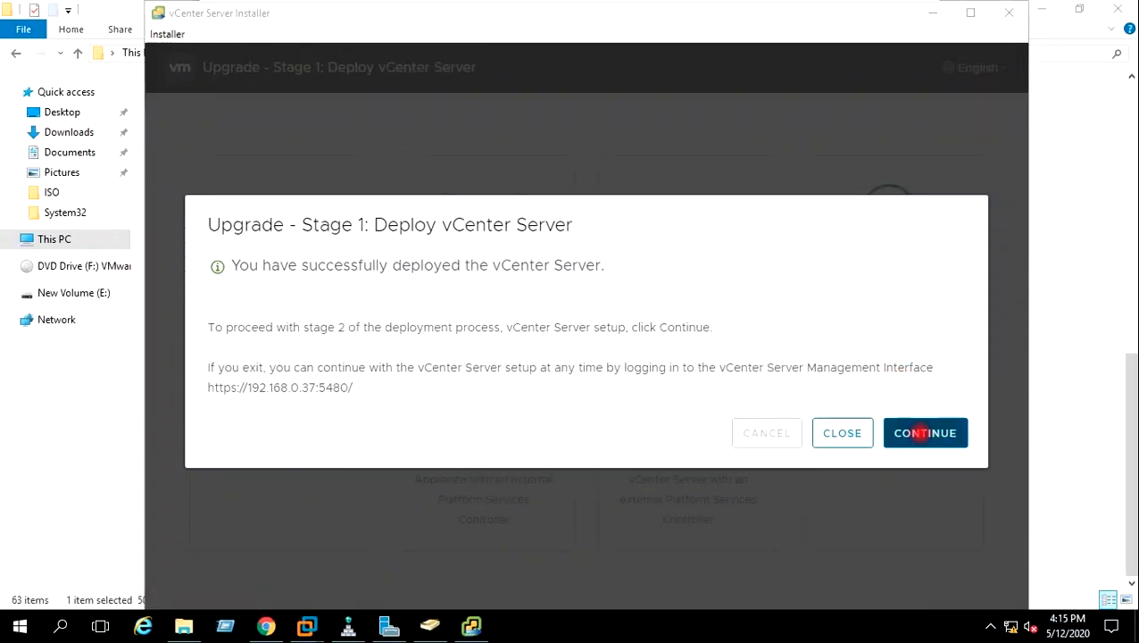
click(920, 425)
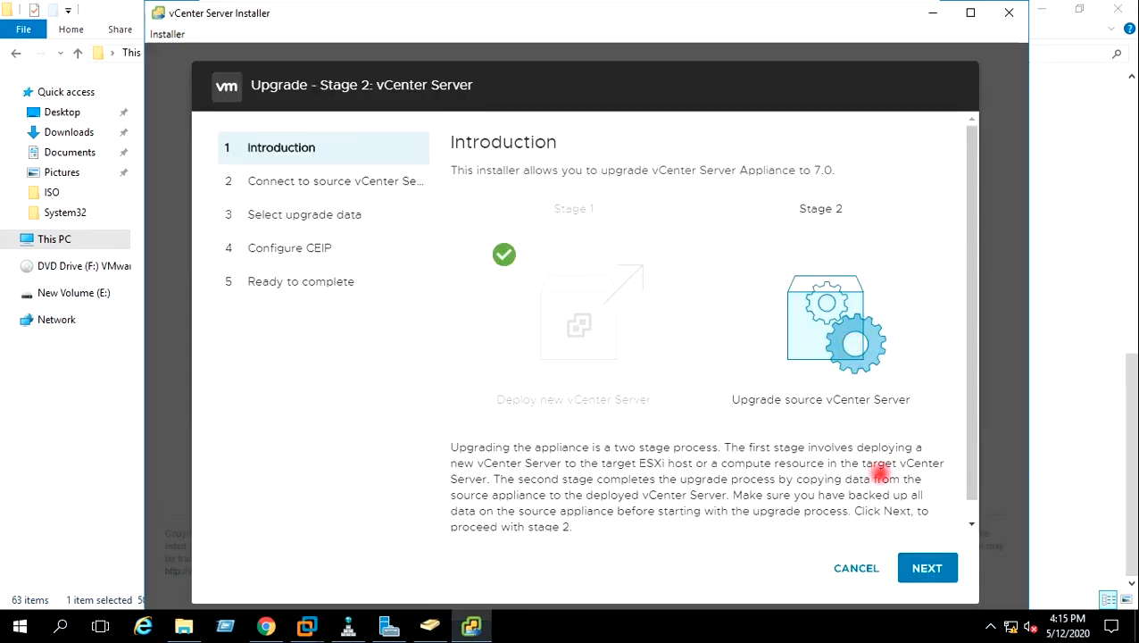
click(926, 567)
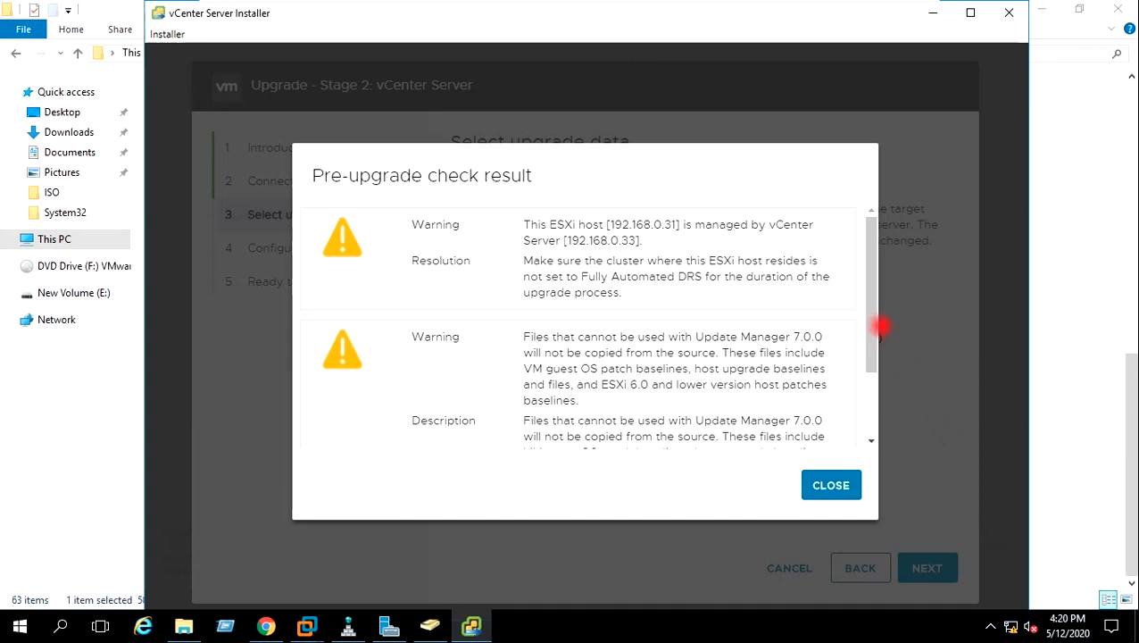
Scroll through the DRS and Update Manager pre-upgrade warnings and close them
drag(871, 314, 870, 324)
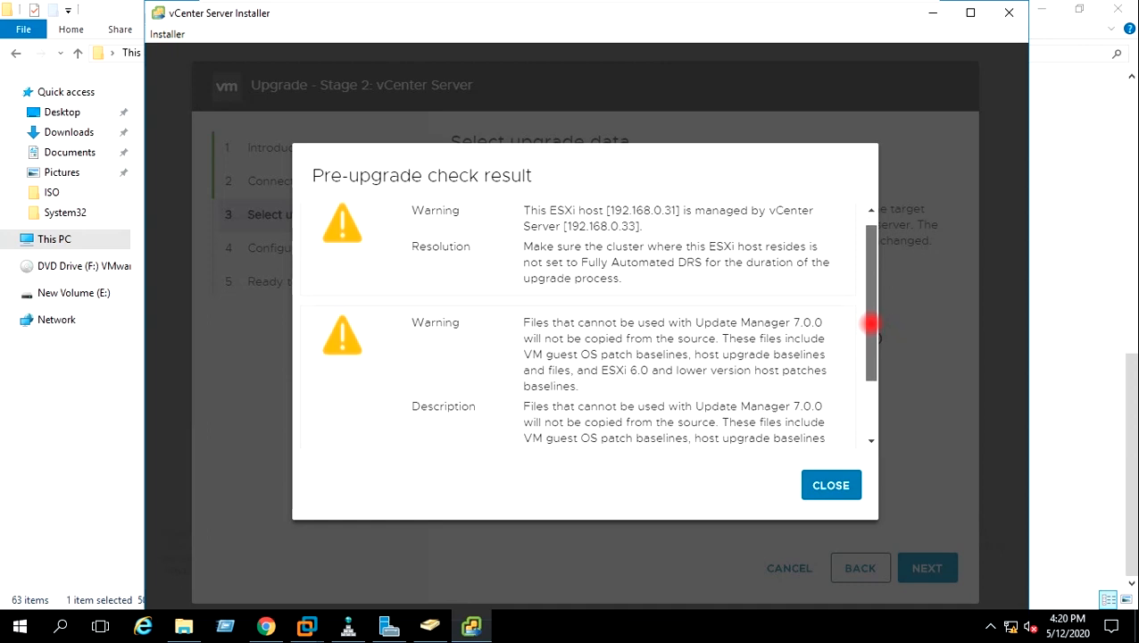
drag(870, 325, 880, 384)
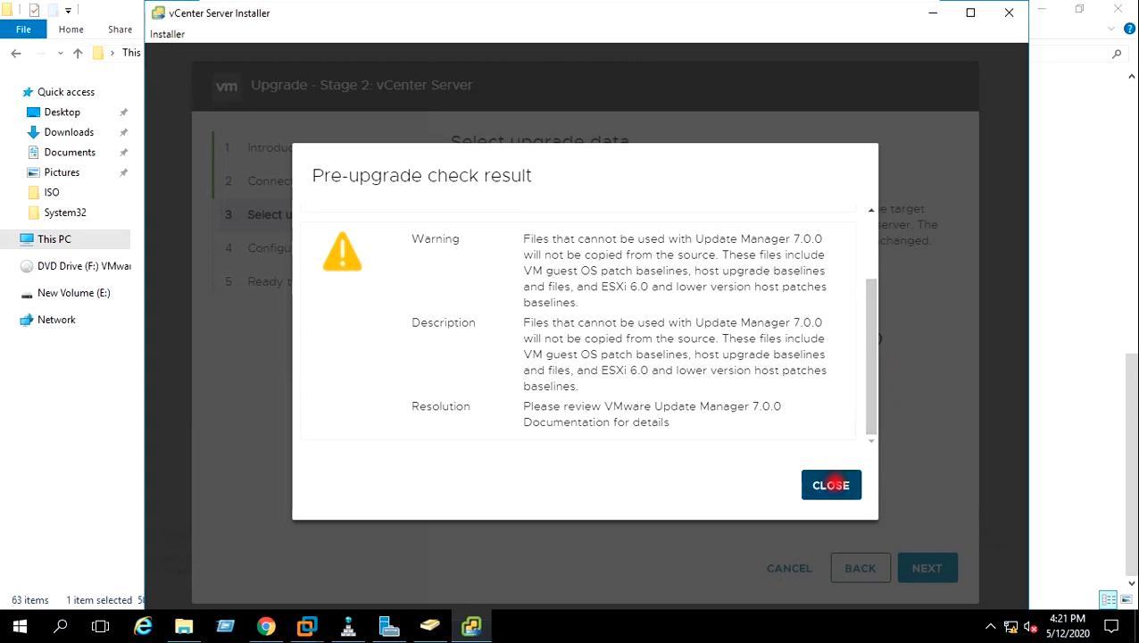
click(831, 484)
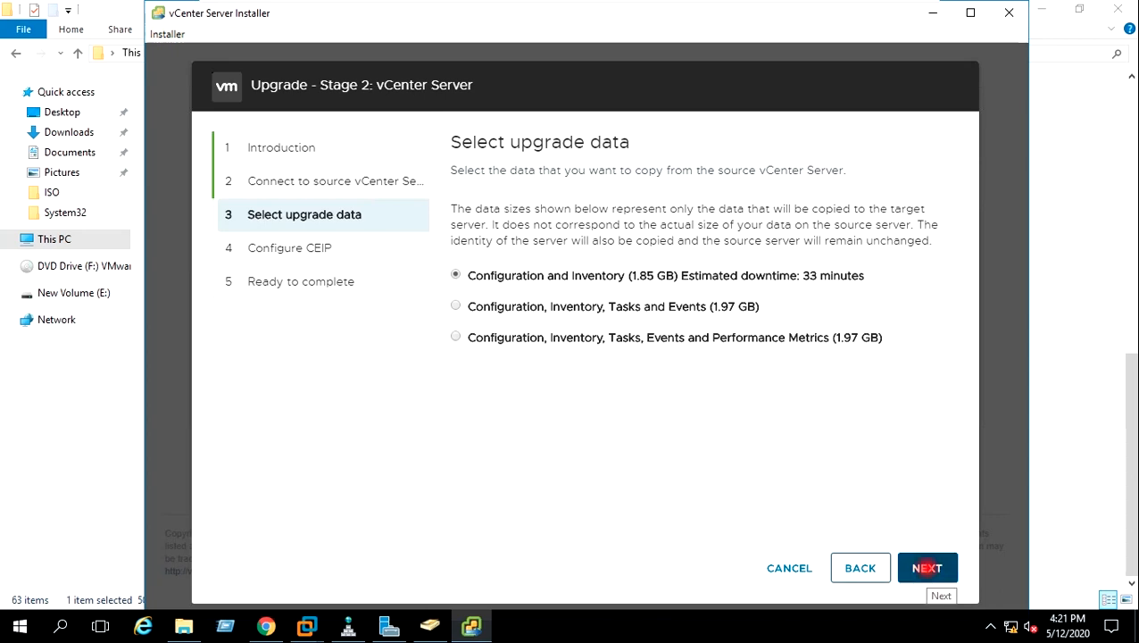
Keep Configuration and Inventory as upgrade data and untick CEIP participation
click(926, 567)
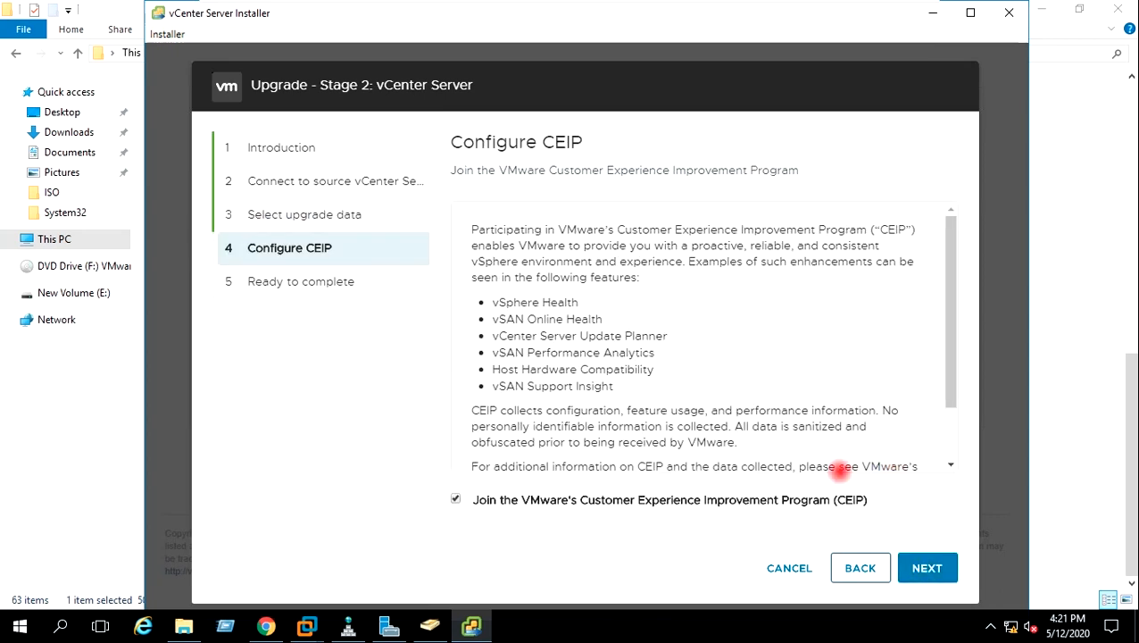
click(456, 500)
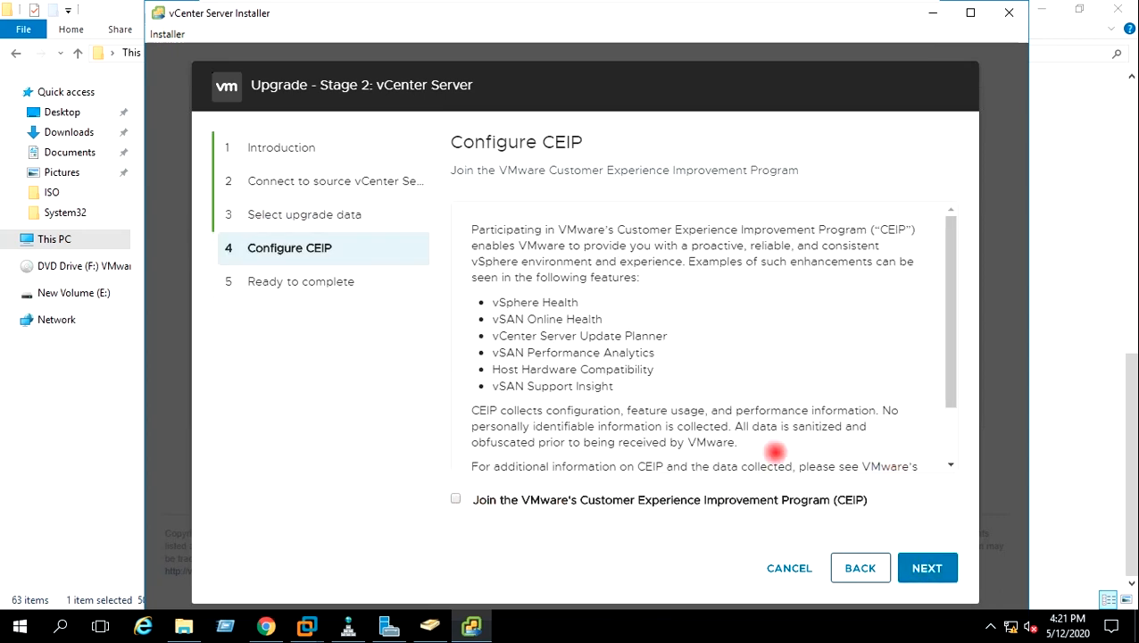
drag(951, 351, 945, 427)
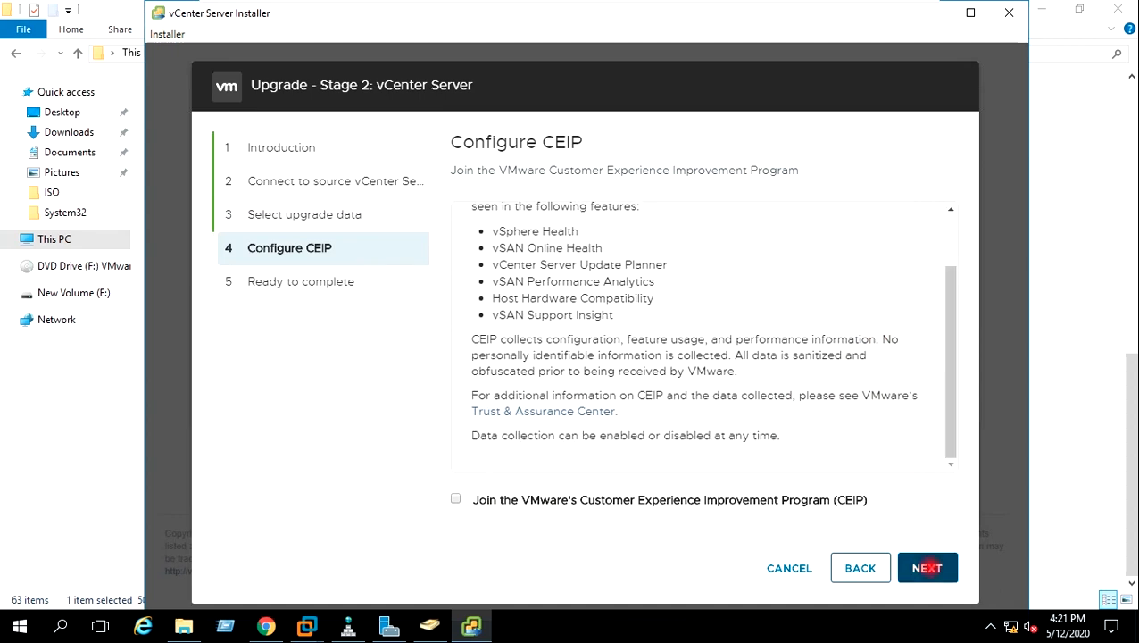
click(926, 567)
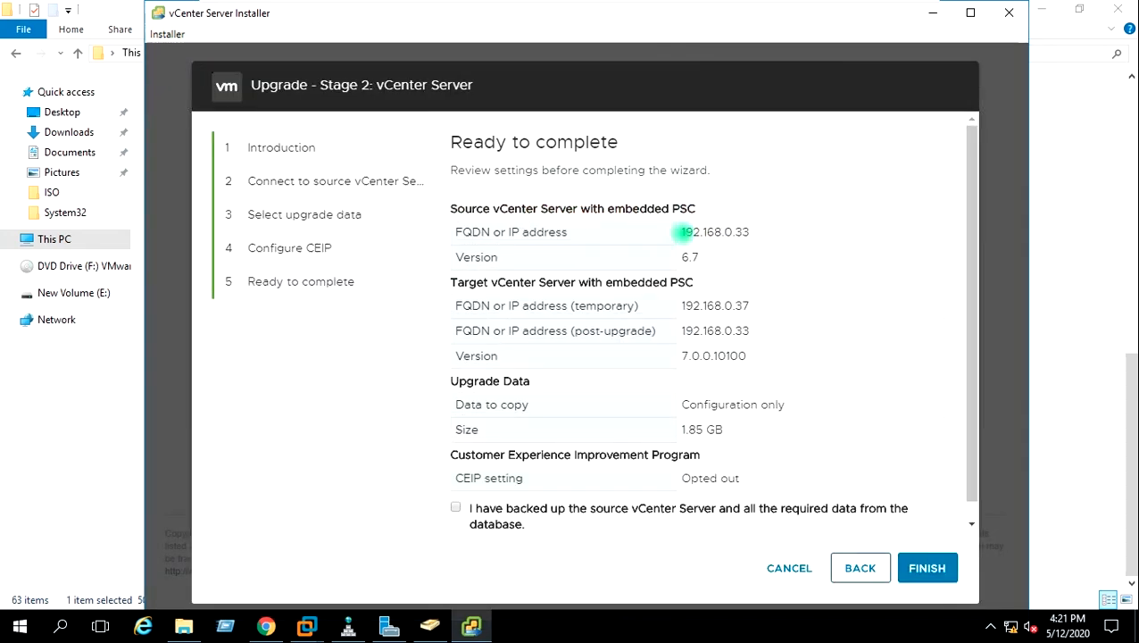
Check the source IP, source version 6.7 and temporary IP 192.168.0.37 in the summary
drag(683, 232, 755, 229)
drag(705, 257, 678, 257)
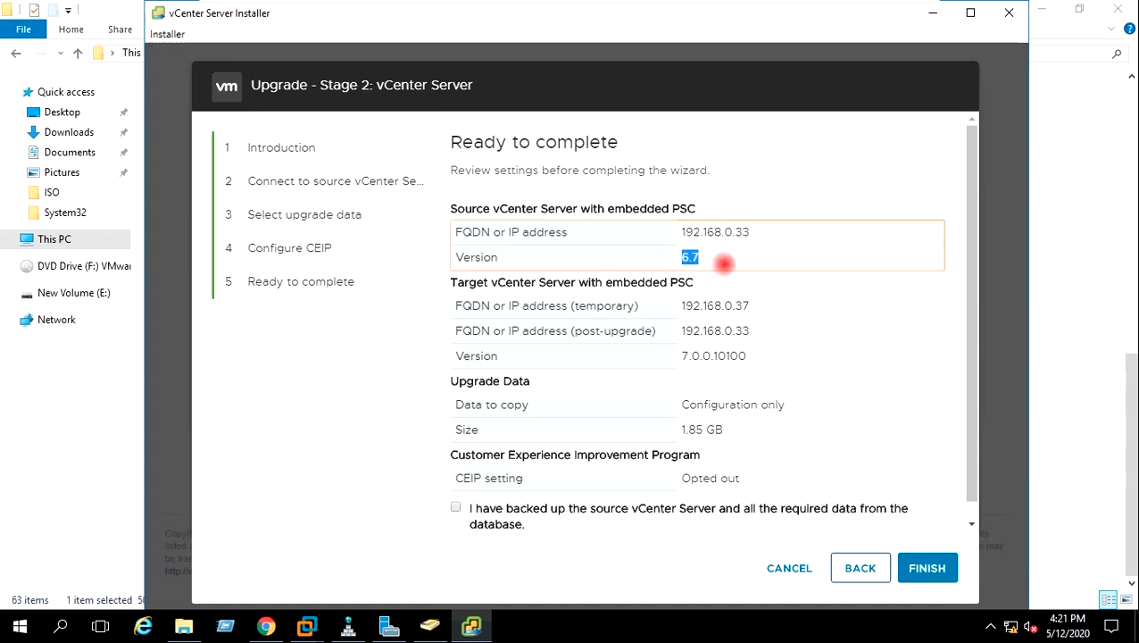
click(714, 305)
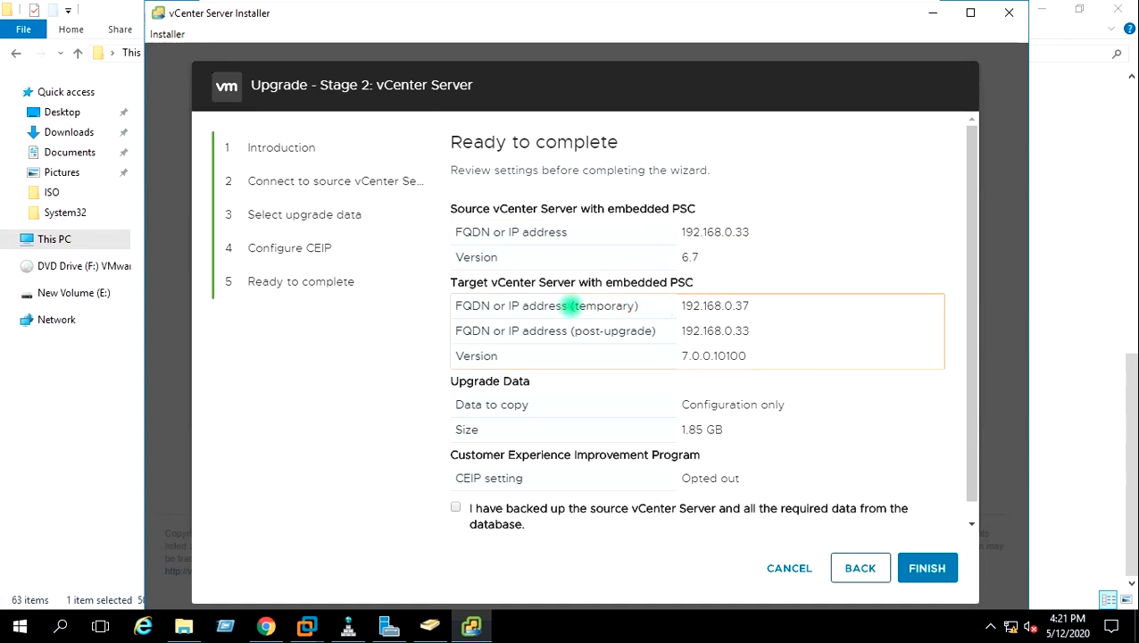
drag(575, 303, 660, 305)
click(650, 306)
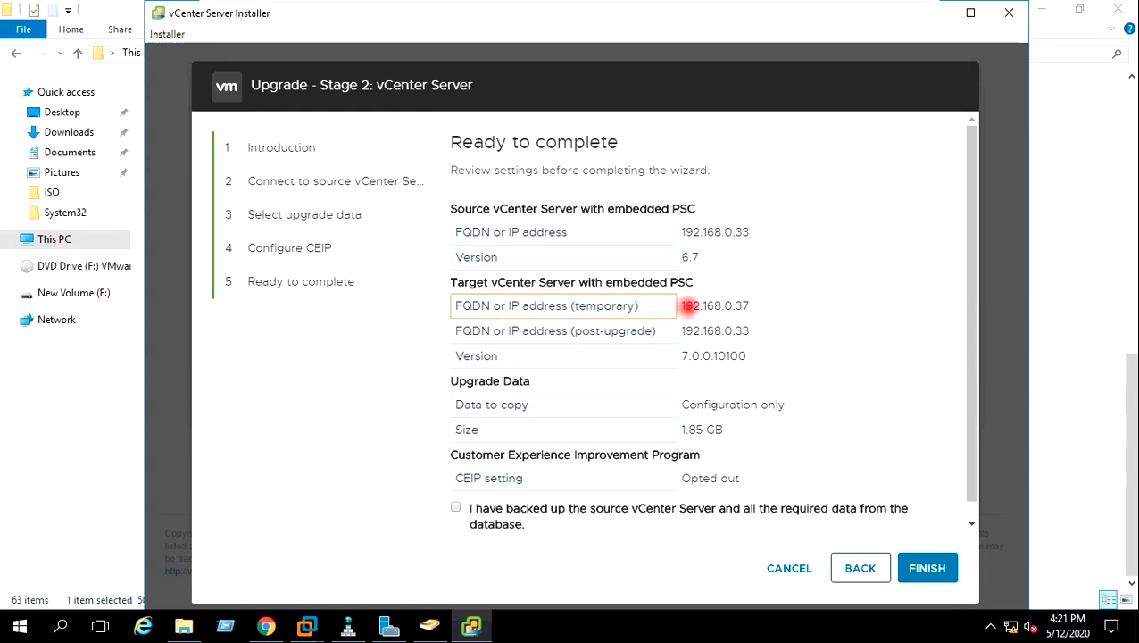
drag(681, 306, 762, 306)
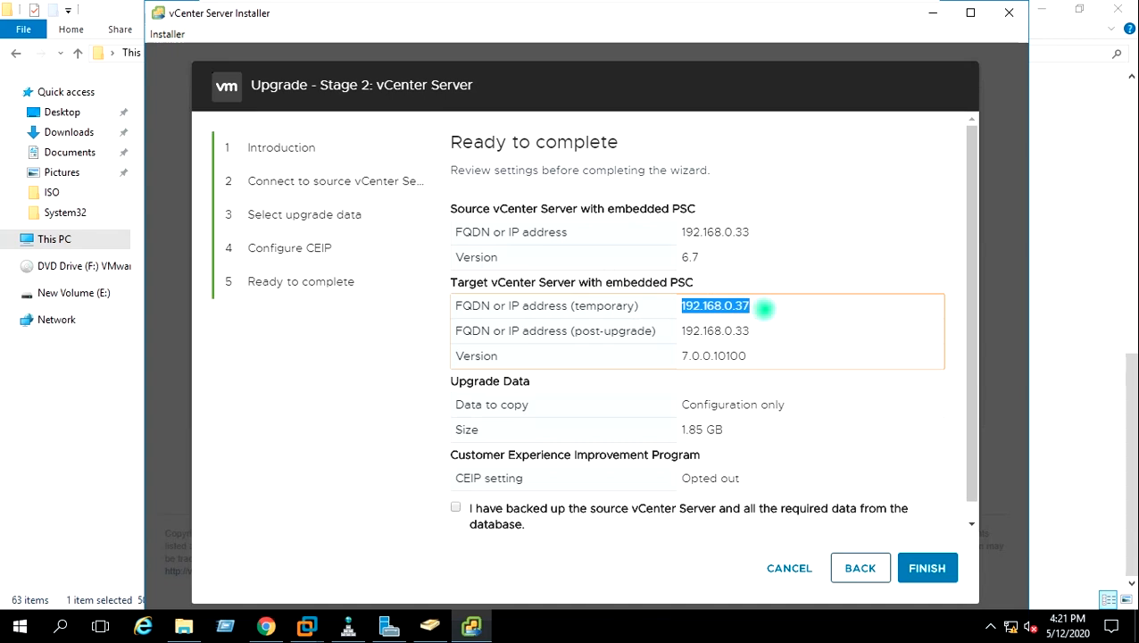
click(763, 307)
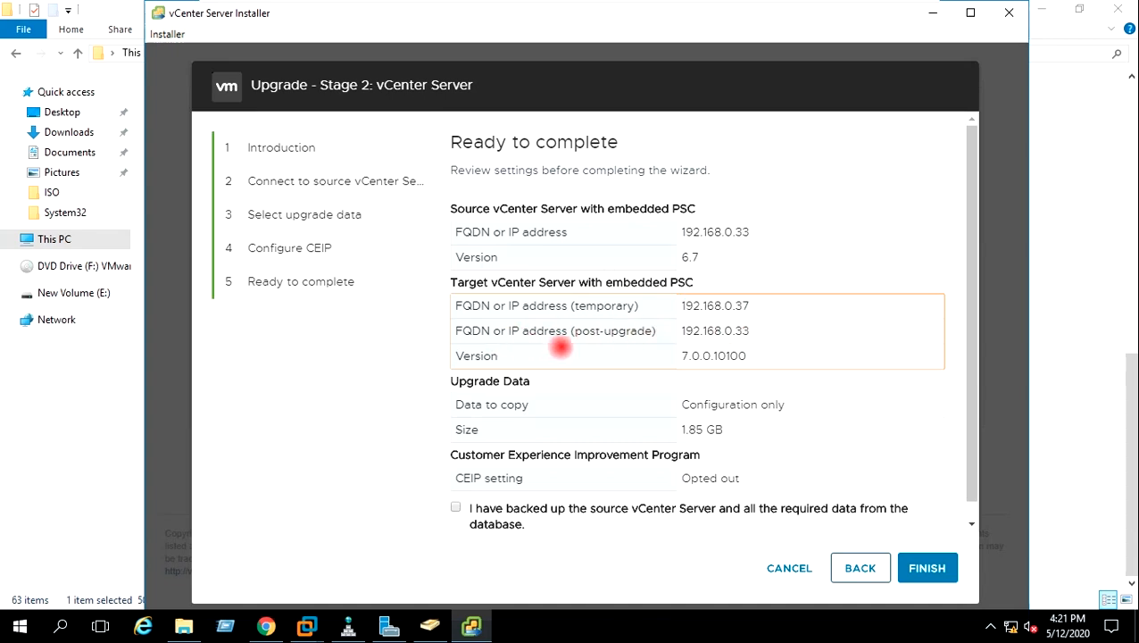
Check post-upgrade IP 192.168.0.33 and target version 7.0.0.10100, then tick the backup confirmation
drag(755, 327, 684, 330)
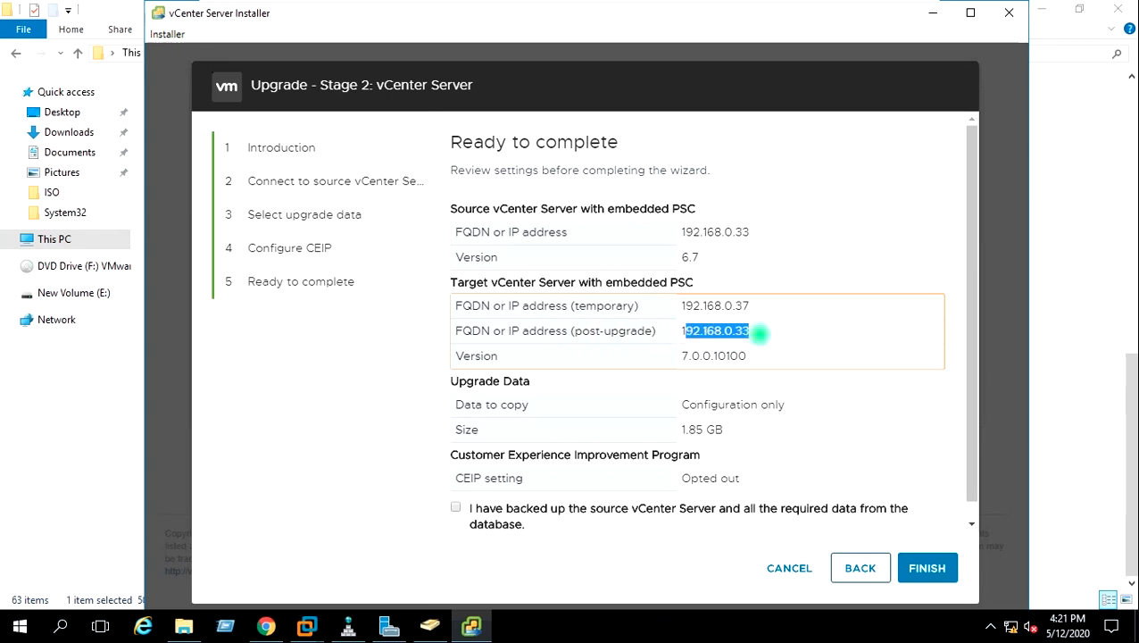
double_click(753, 331)
click(759, 332)
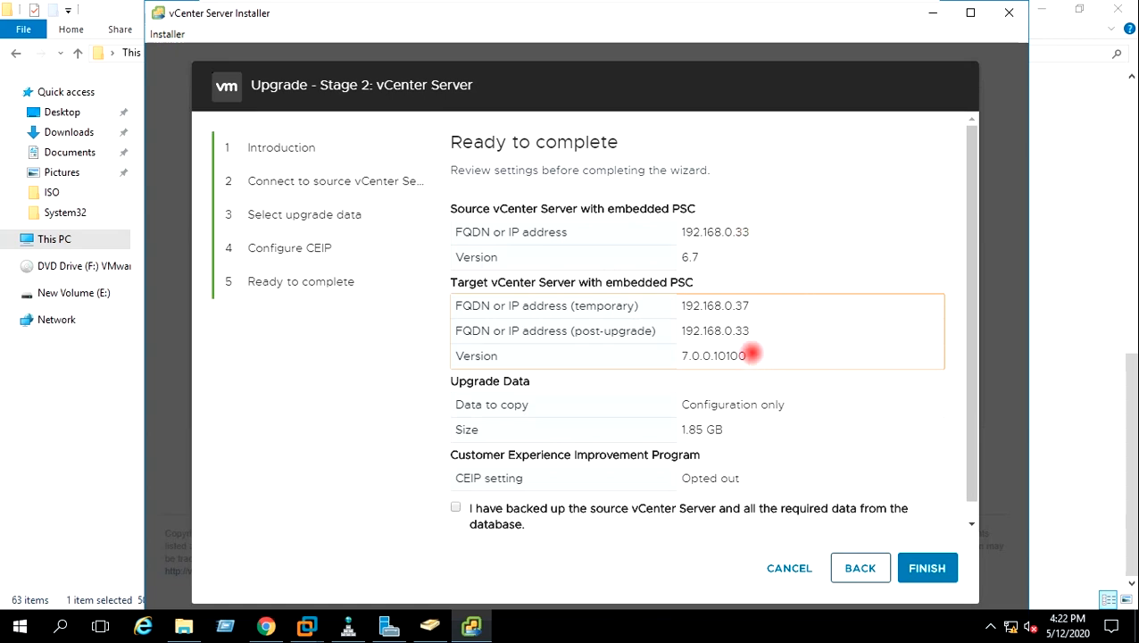
drag(757, 355, 671, 351)
click(775, 354)
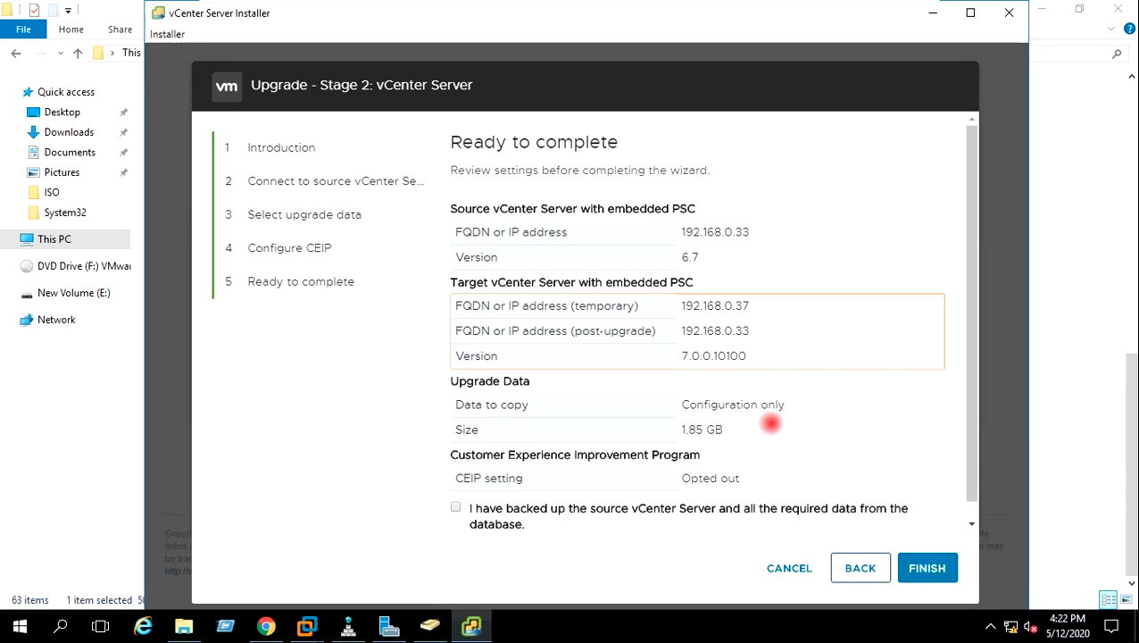
drag(975, 428, 969, 460)
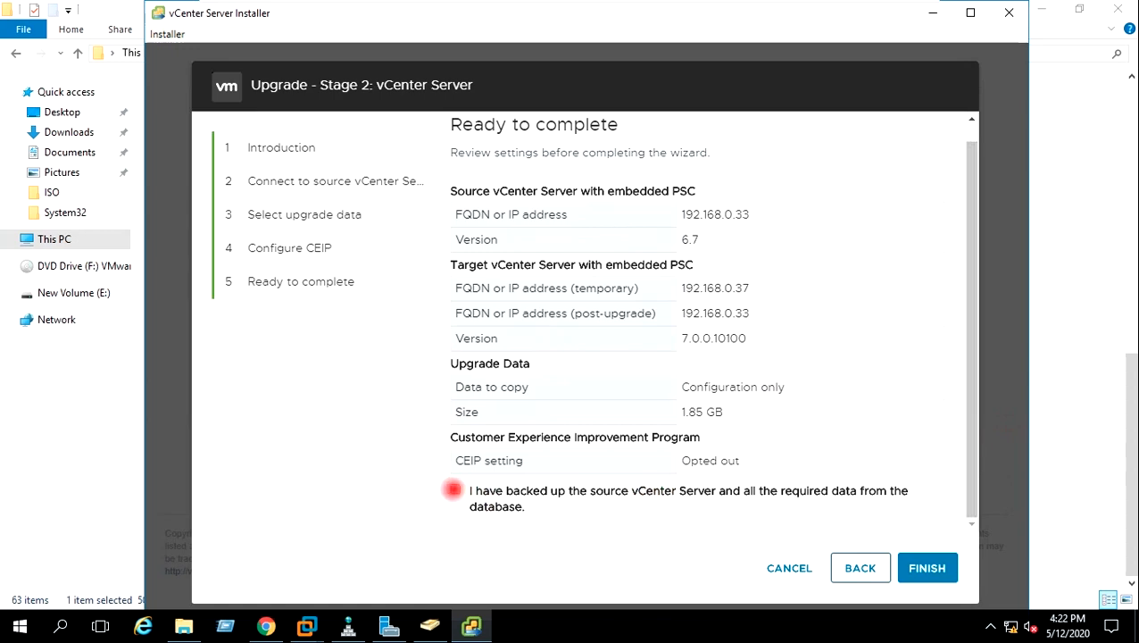
click(454, 489)
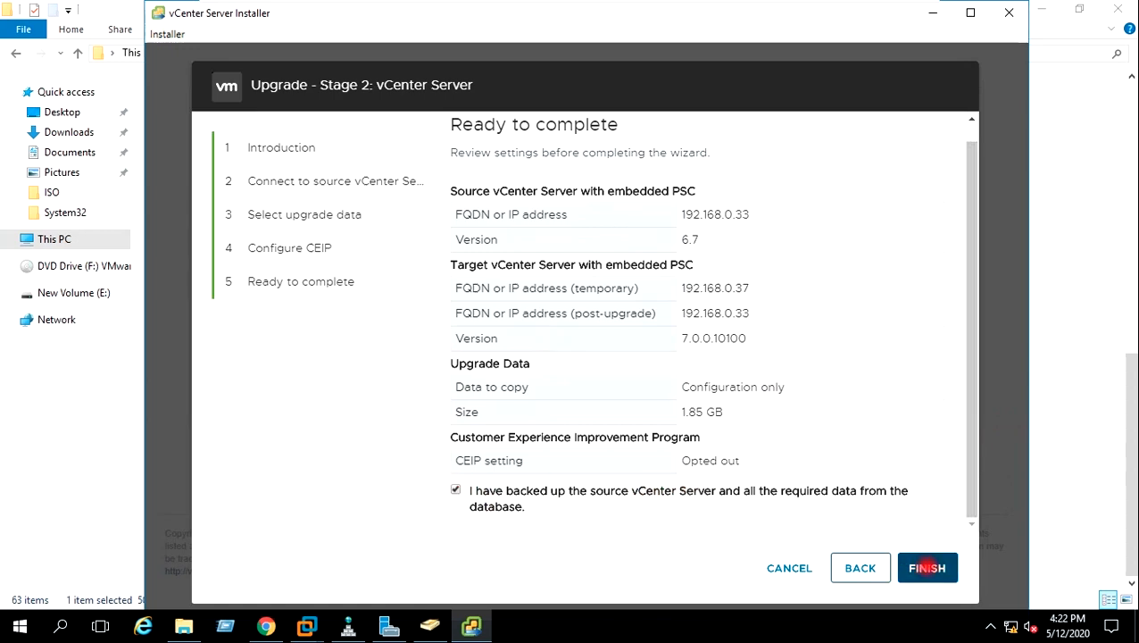
Start the Stage 2 upgrade and accept shutting down the source vCenter
click(926, 568)
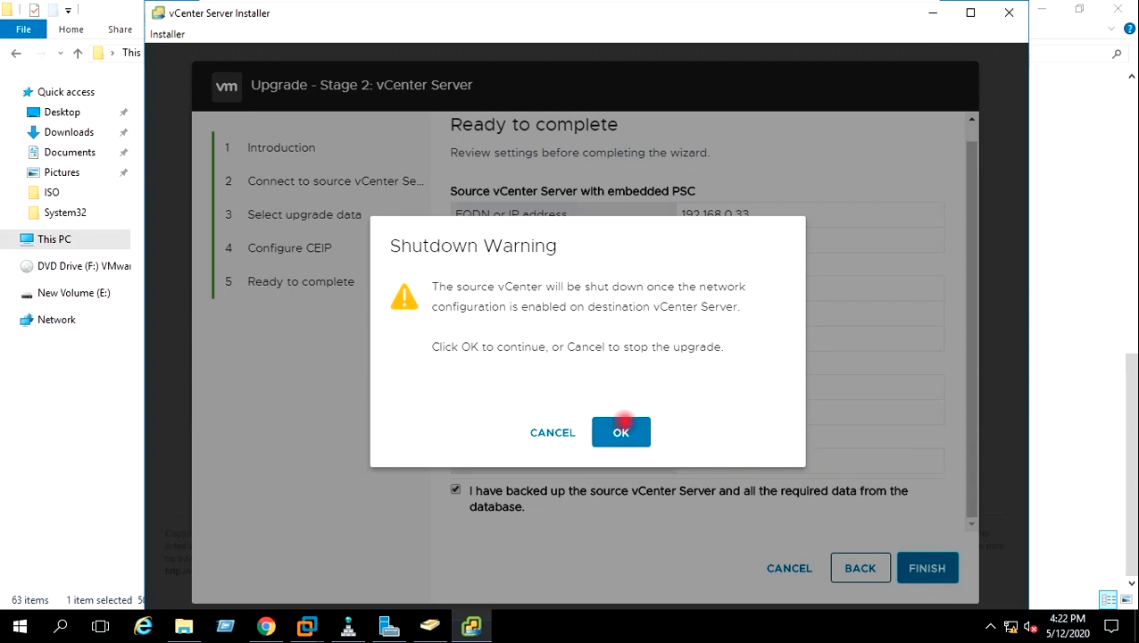
click(622, 426)
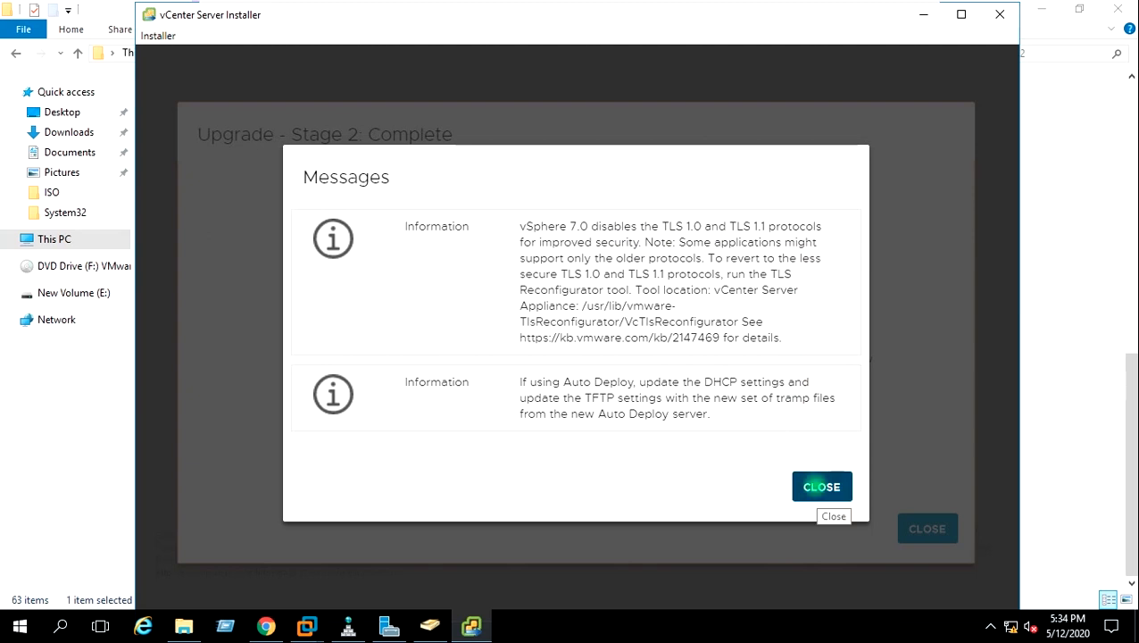
Copy the Getting Started Page URL from the finished Stage 2 screen and switch to Chrome
click(815, 486)
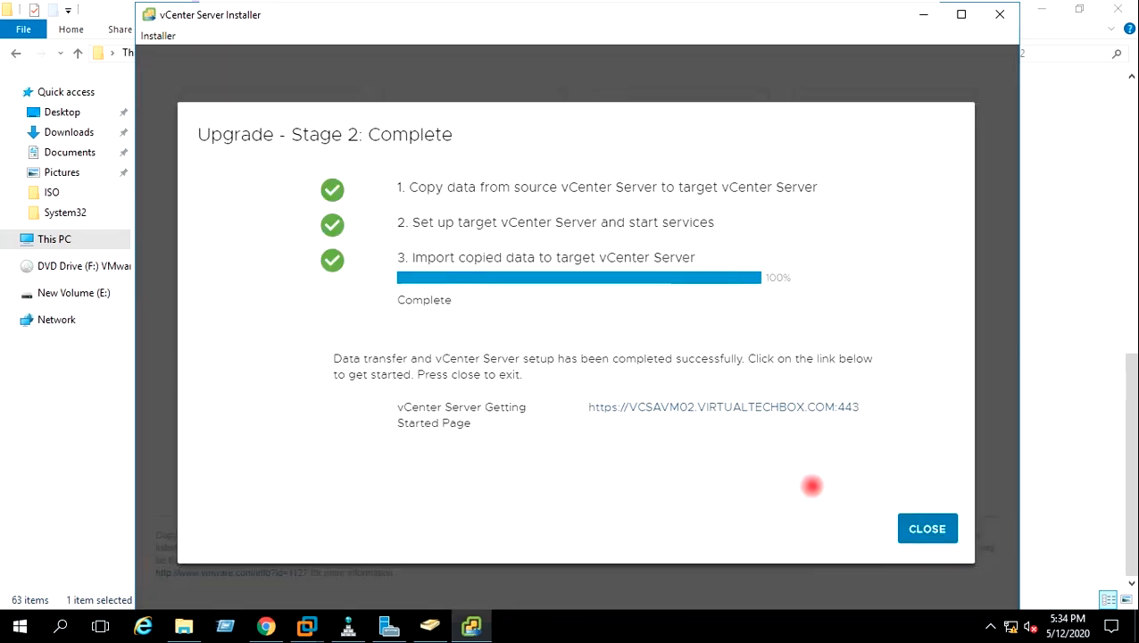
drag(852, 411, 591, 412)
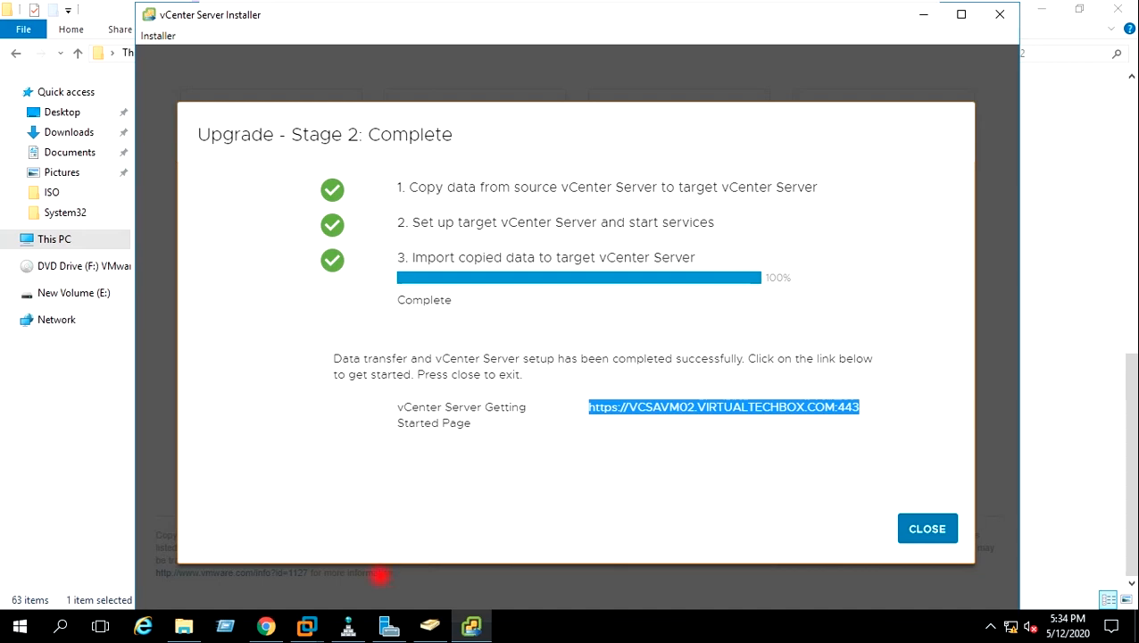
click(266, 626)
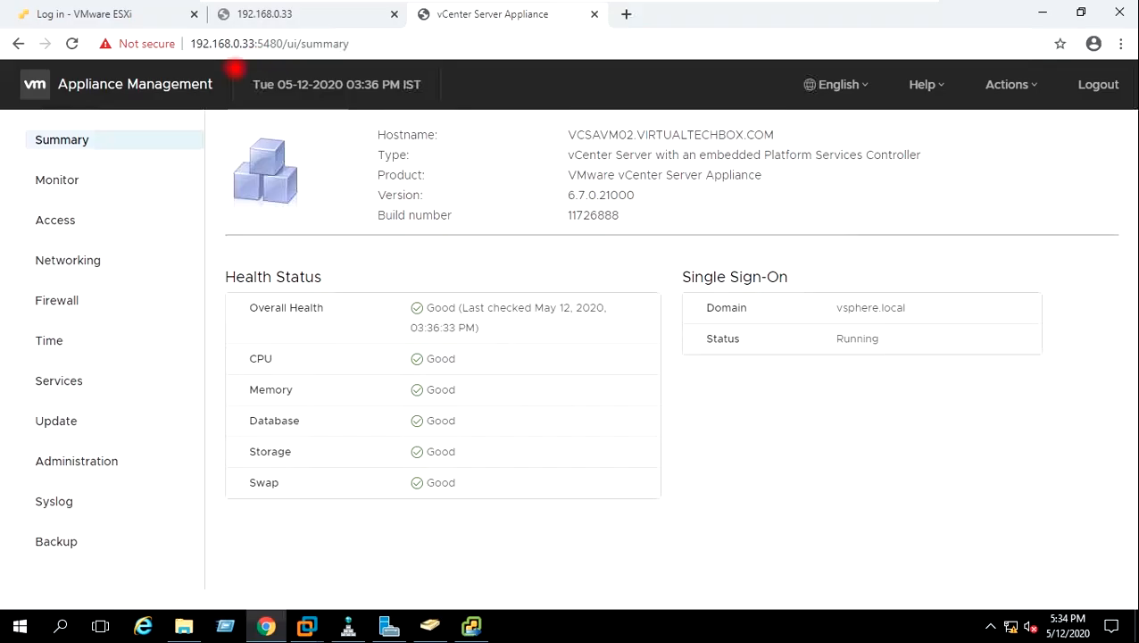
Close the old appliance tabs and load the vSphere welcome page at vcsavm02.virtualtechbox.com
click(625, 13)
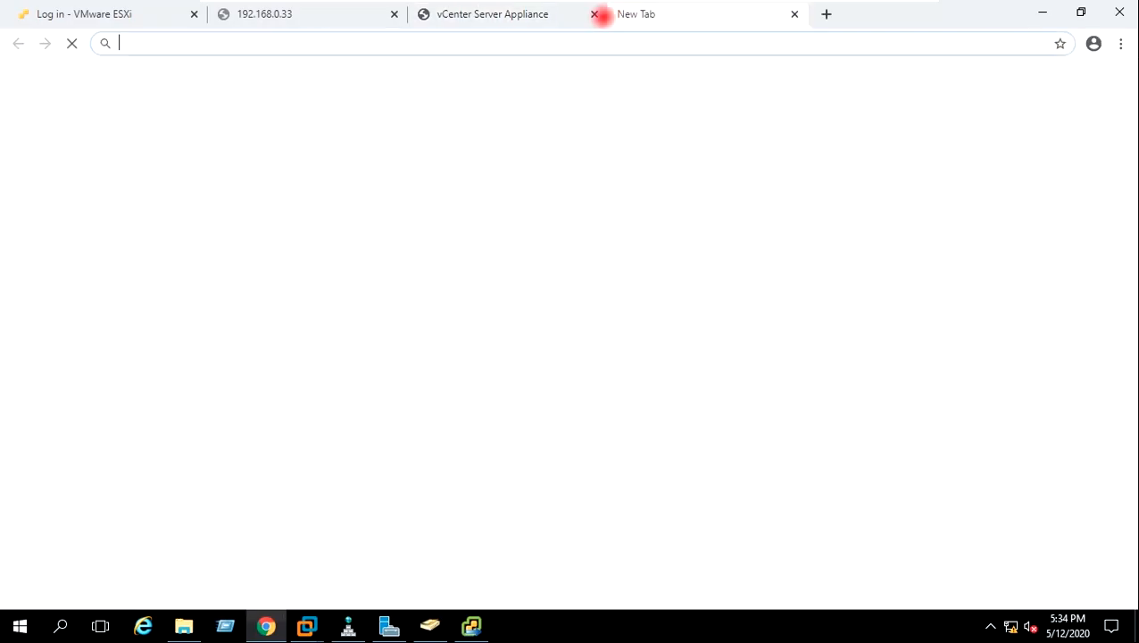
click(593, 13)
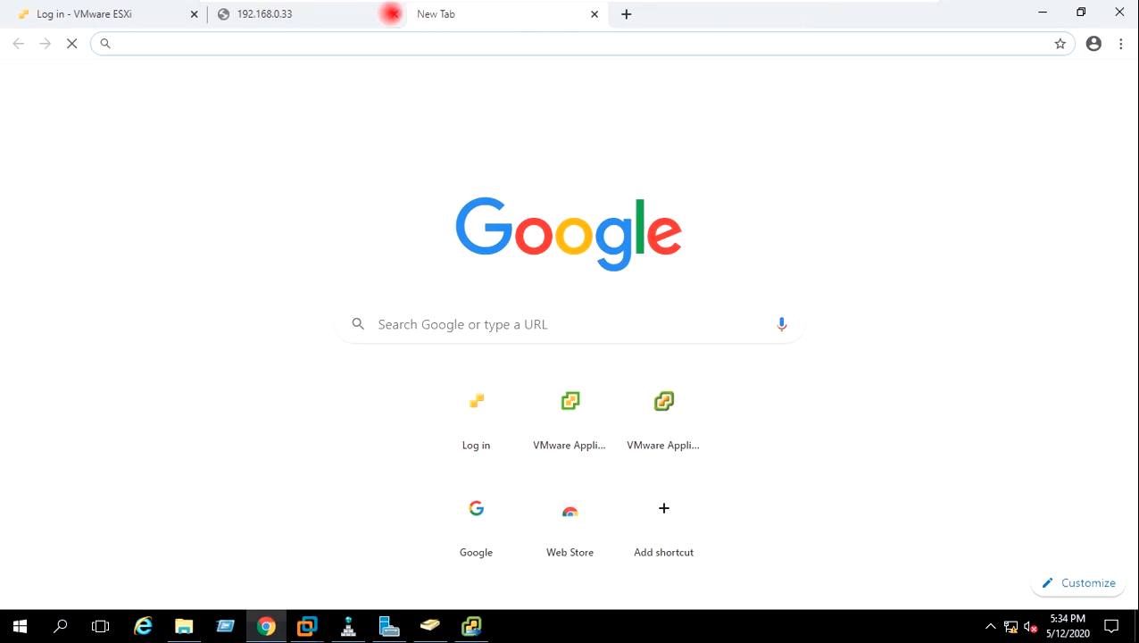
click(394, 13)
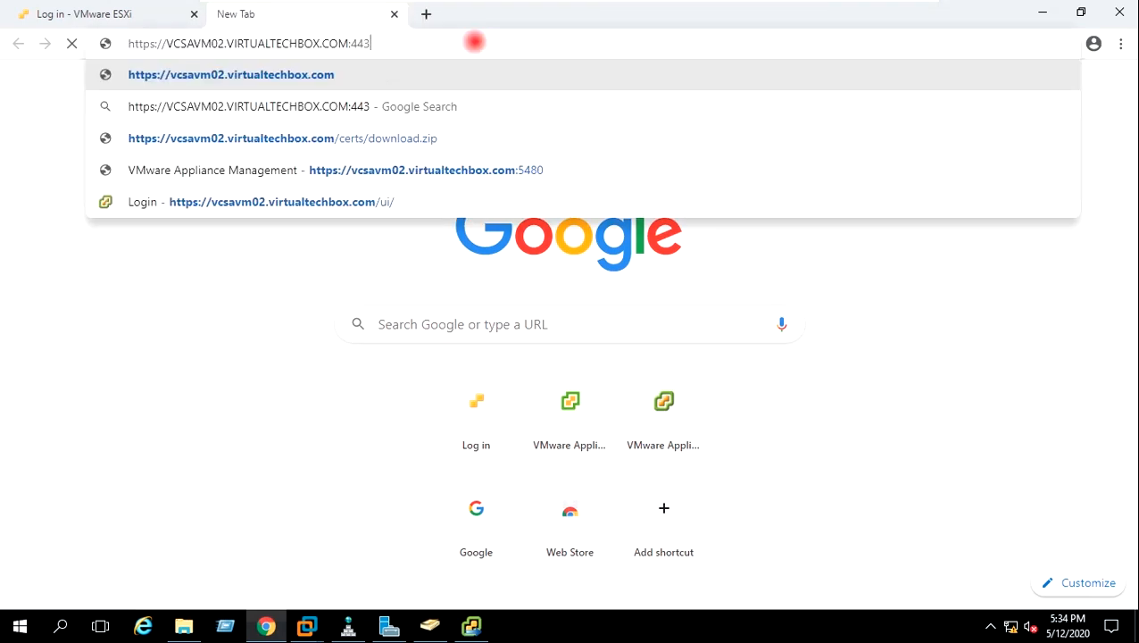
key(Return)
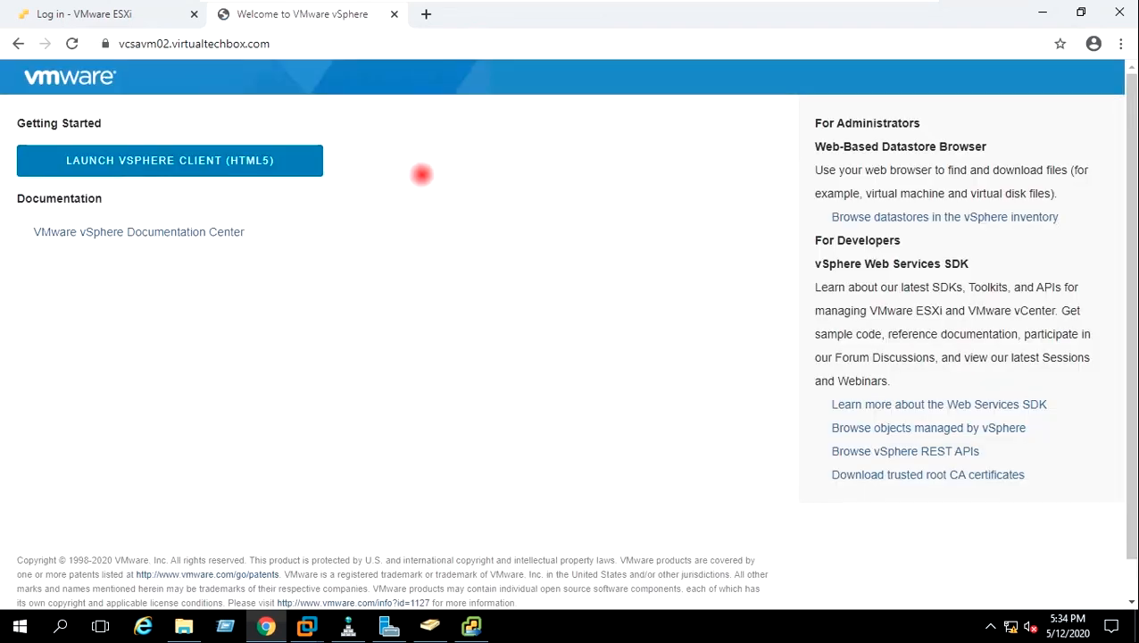
click(426, 13)
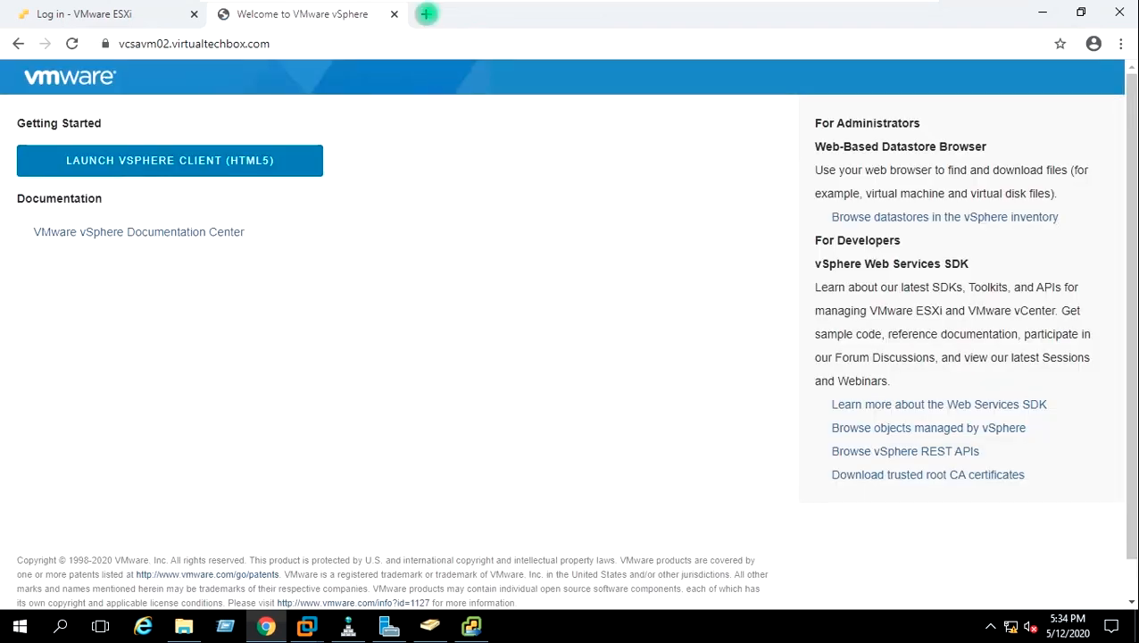
text(h)
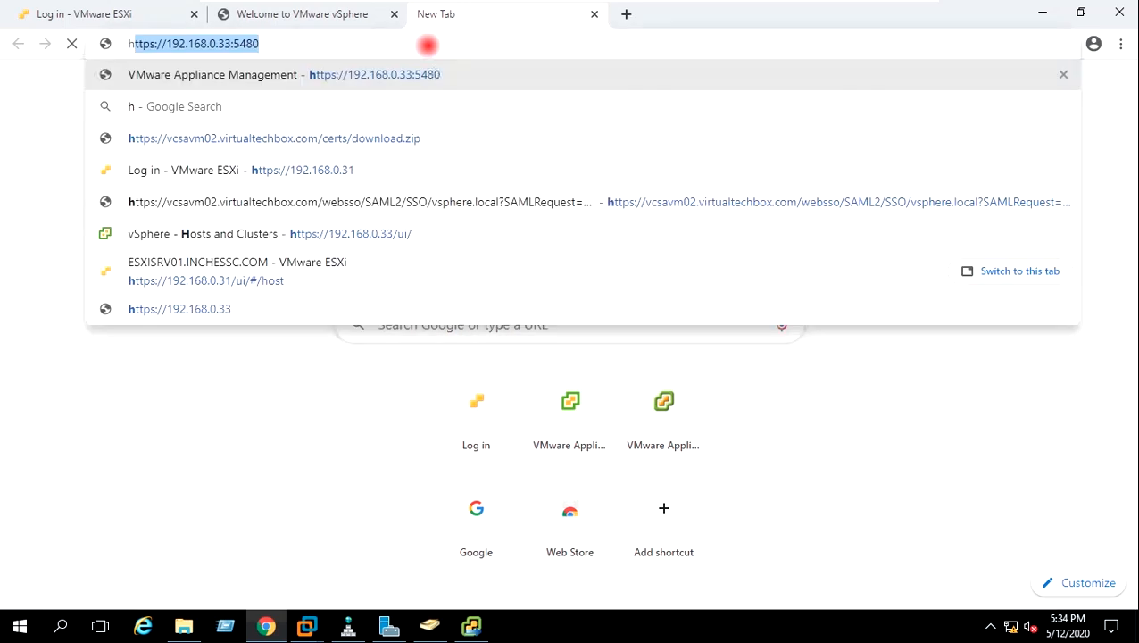
text(ttps:)
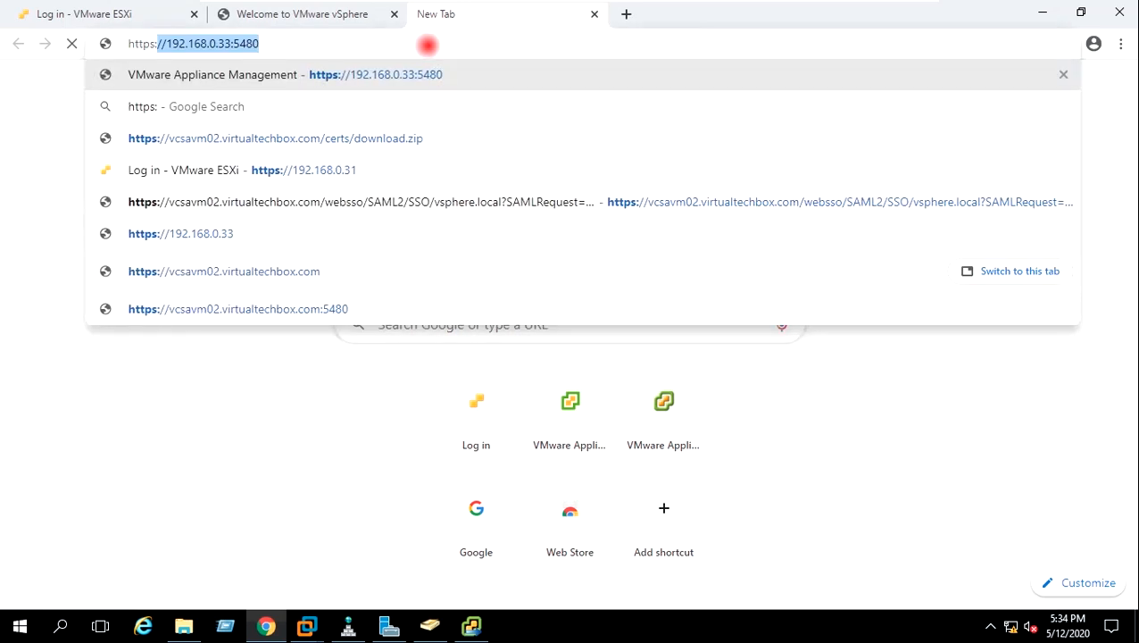
text(//)
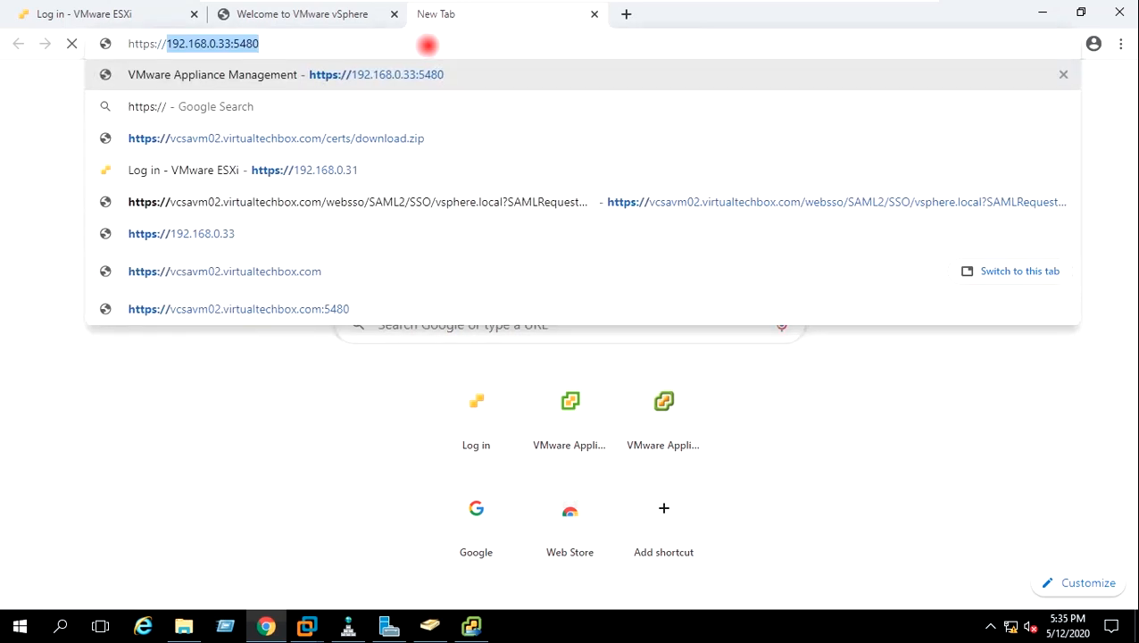
key(End)
key(Return)
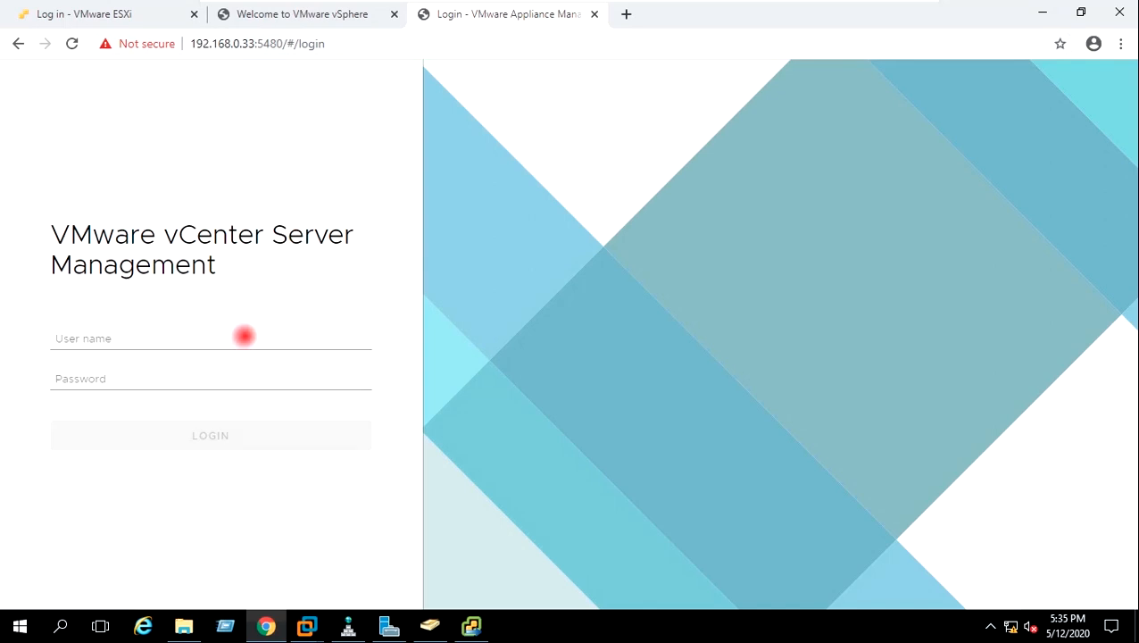
click(244, 336)
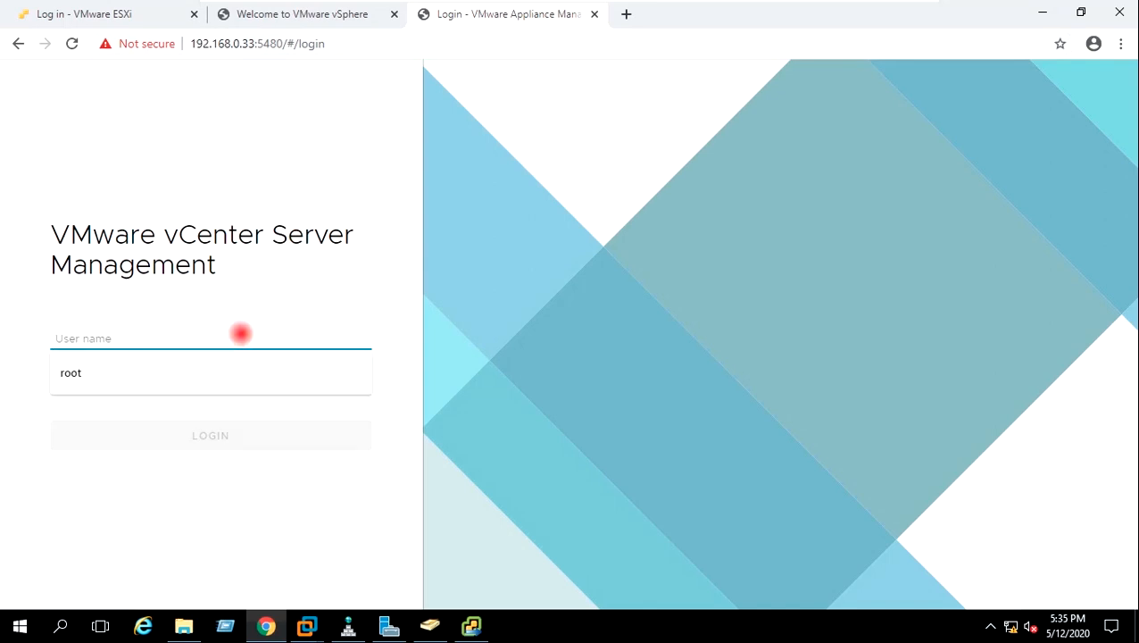
click(174, 378)
click(164, 381)
text(VMware)
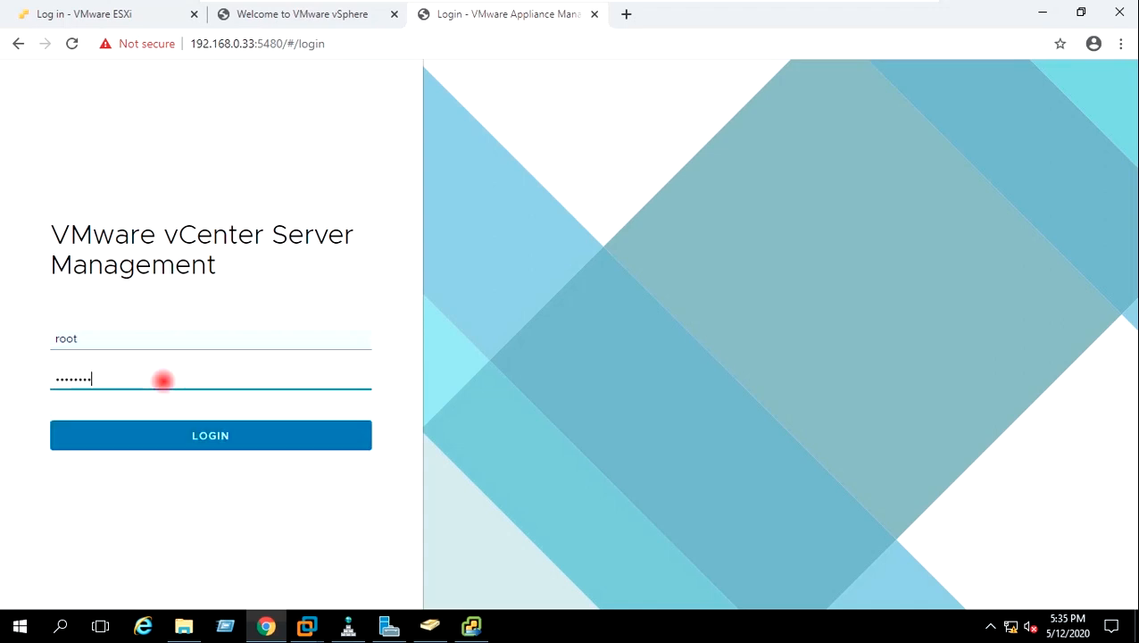
click(197, 434)
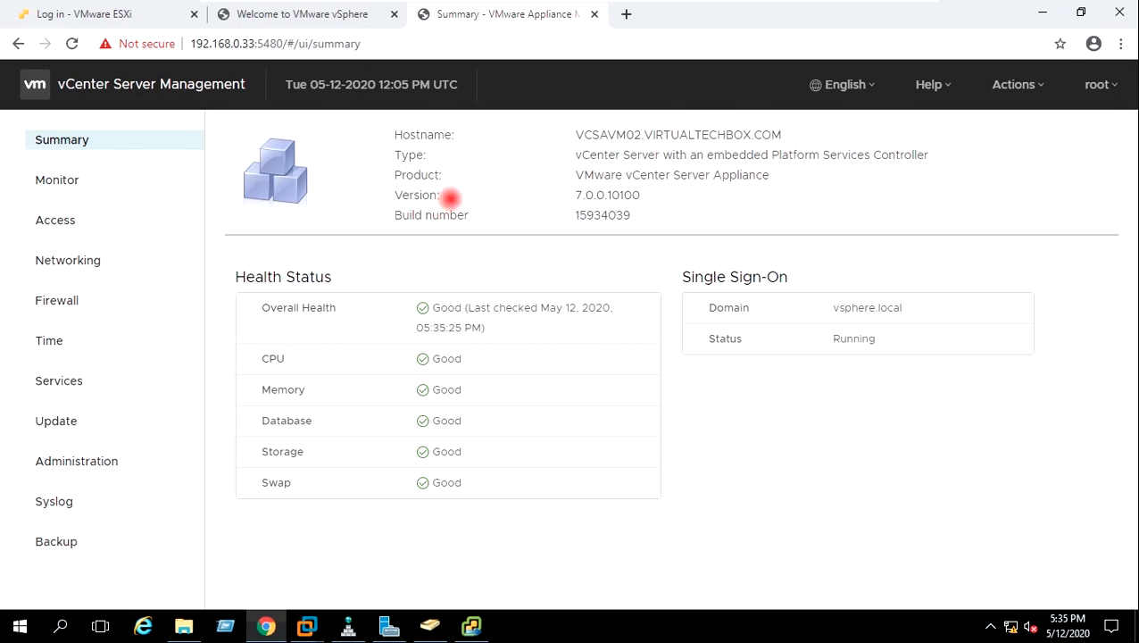
Confirm the Summary shows version 7.0.0.10100 and build 15934039
drag(574, 192, 651, 187)
click(657, 189)
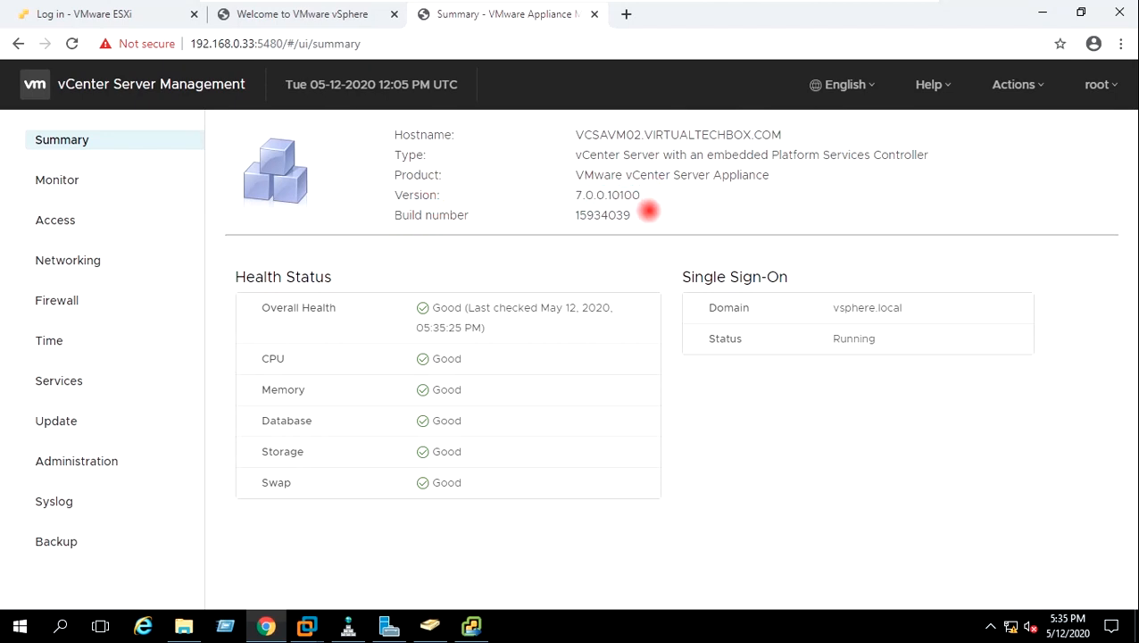
drag(648, 214, 558, 215)
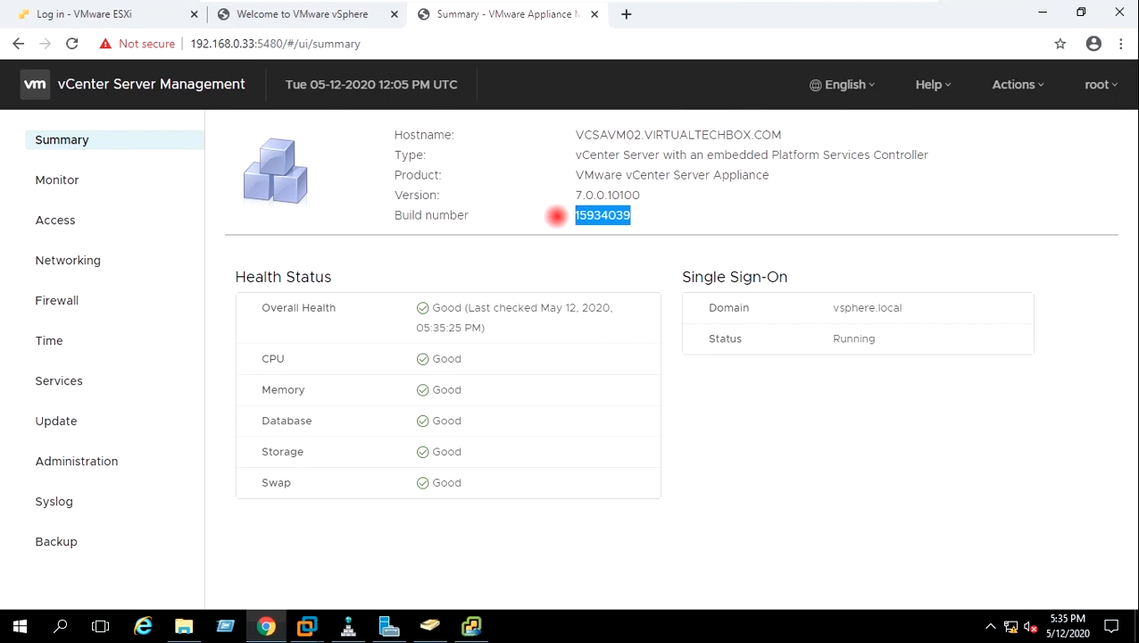
click(557, 215)
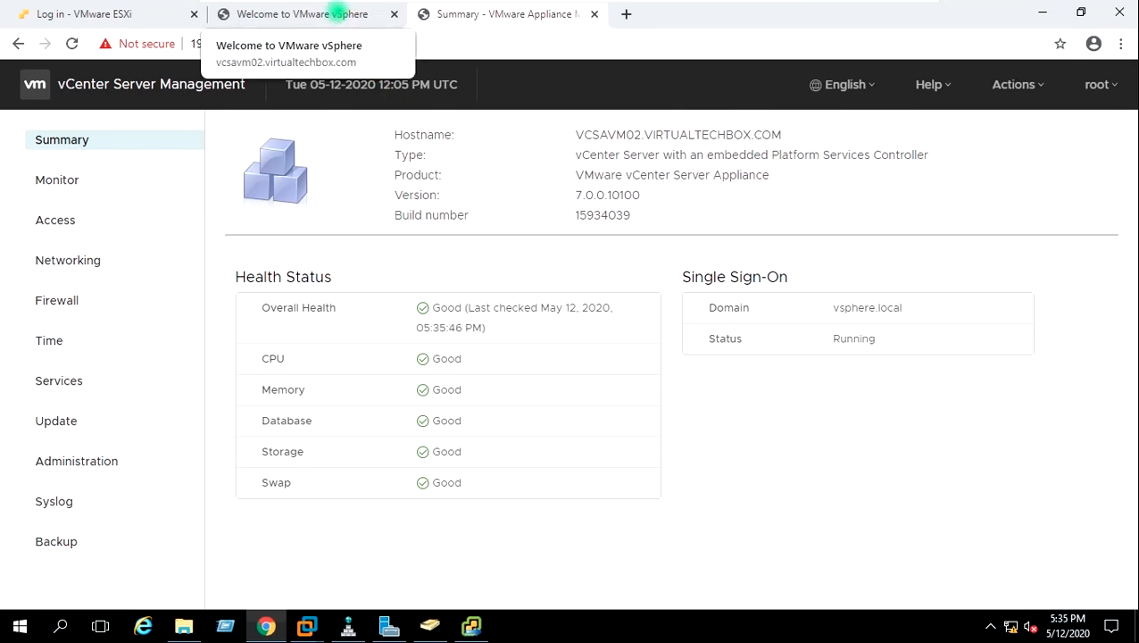
Launch the HTML5 vSphere Client from the welcome page and enter the SSO administrator's user name and password
click(337, 12)
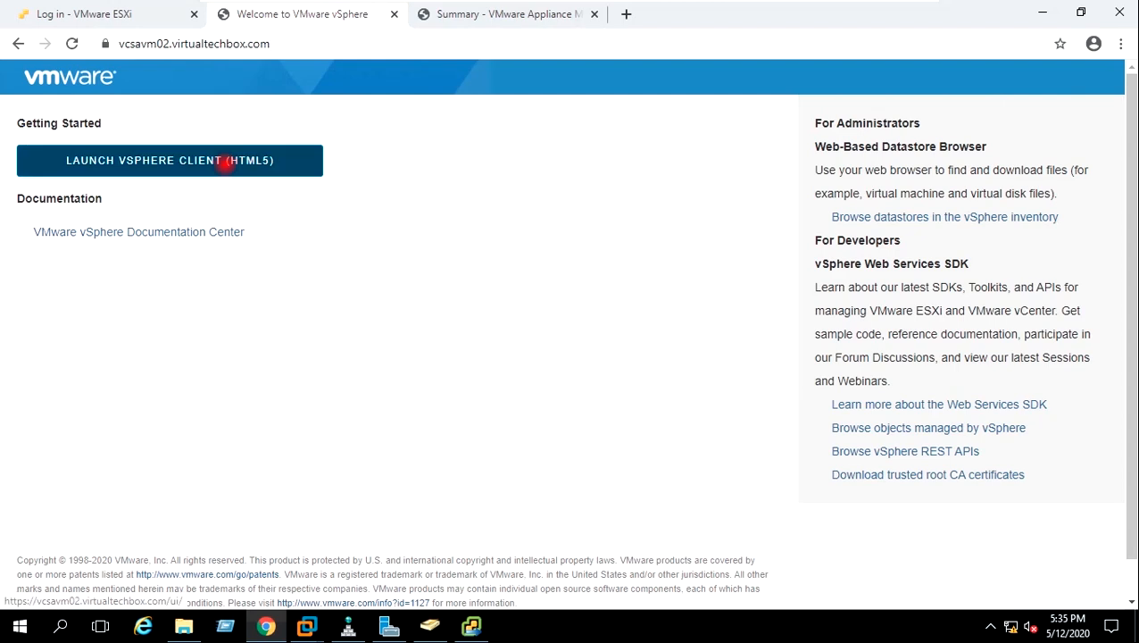
click(226, 163)
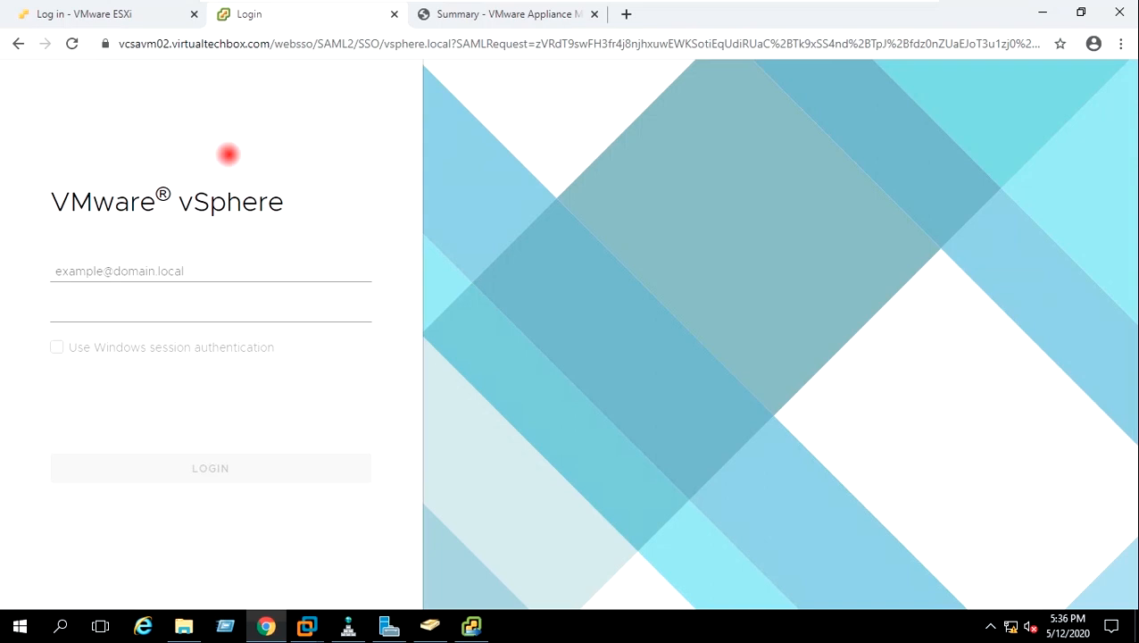
click(157, 271)
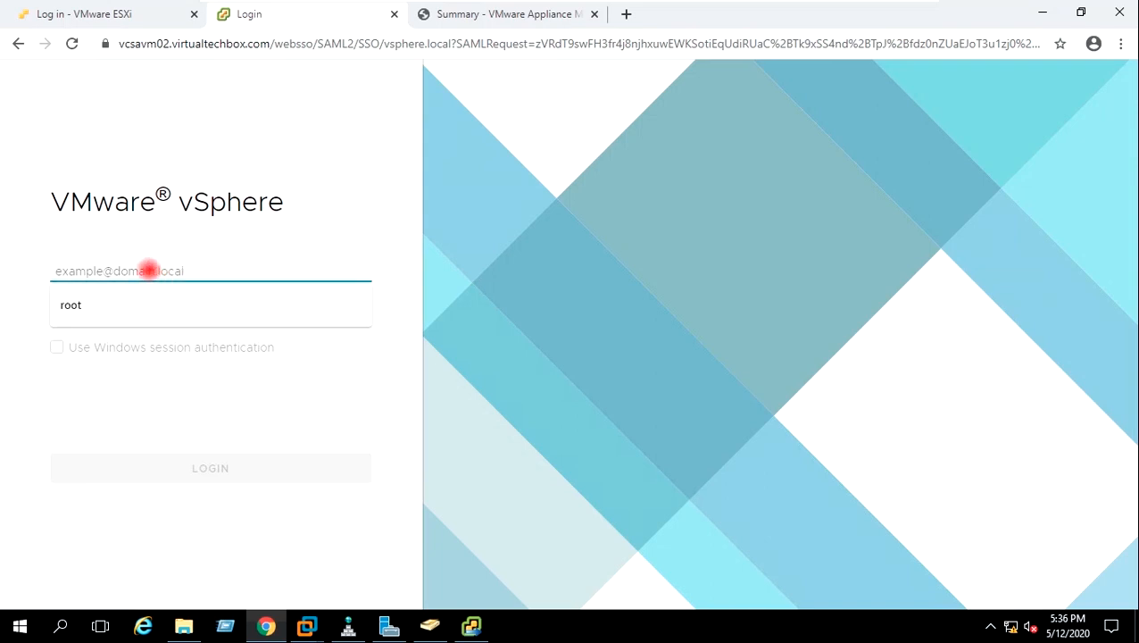
text(admini)
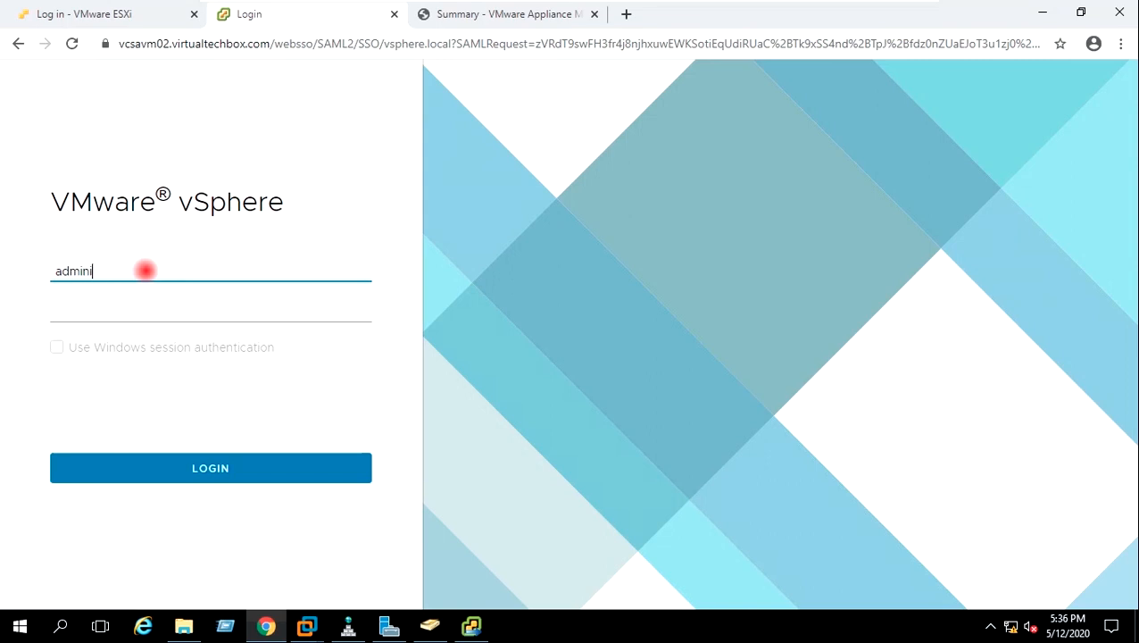
text(strator@vsp)
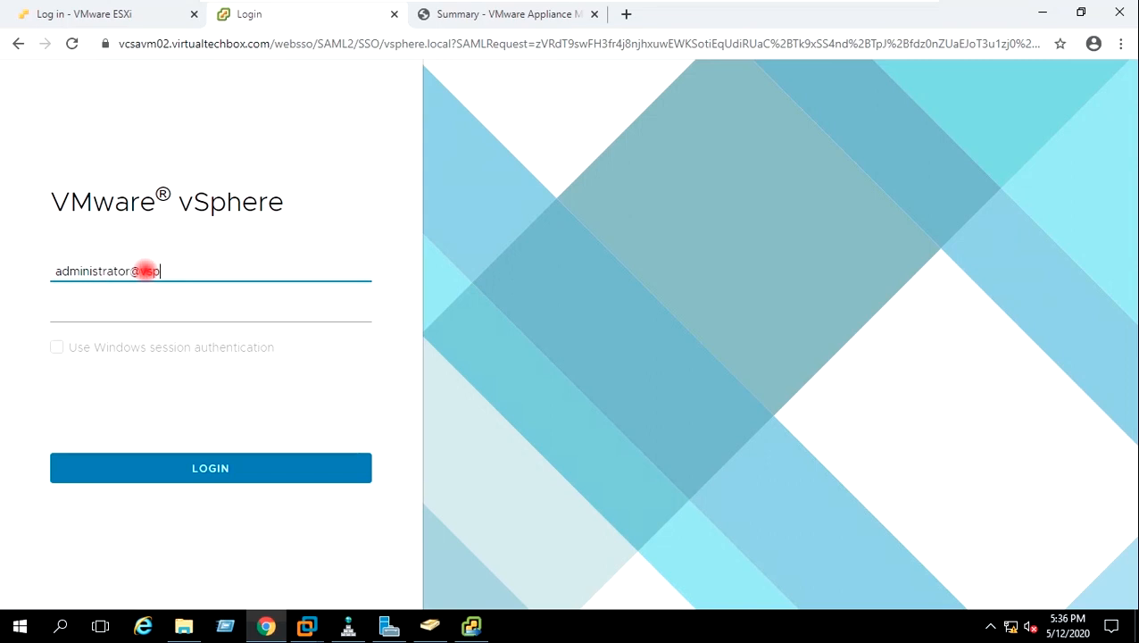
text(here.local)
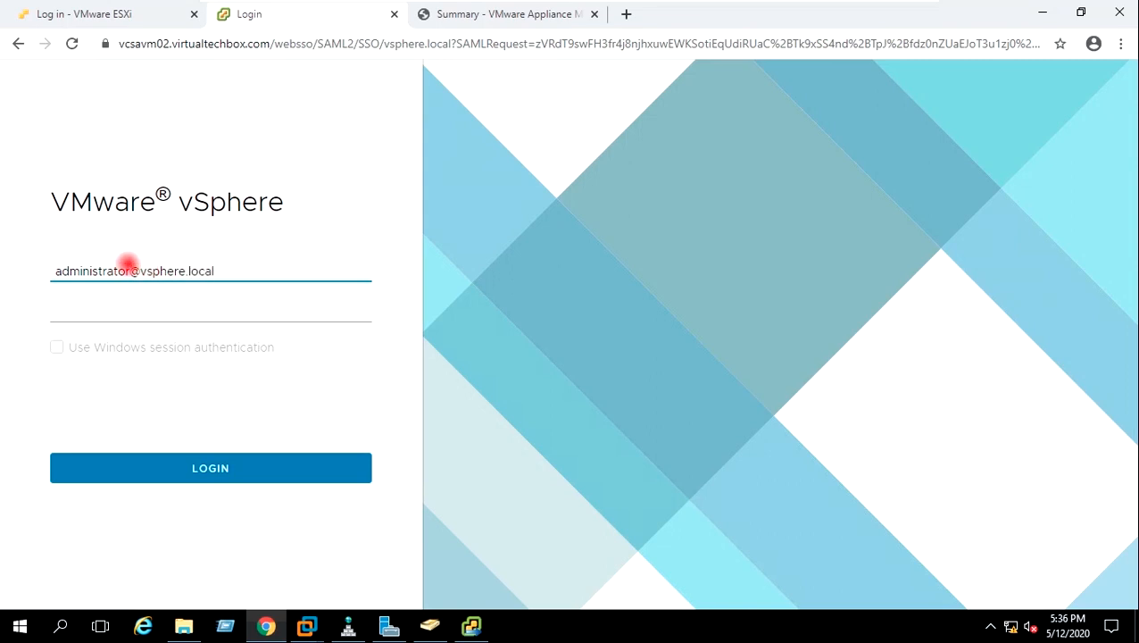
click(114, 304)
text(•••••••)
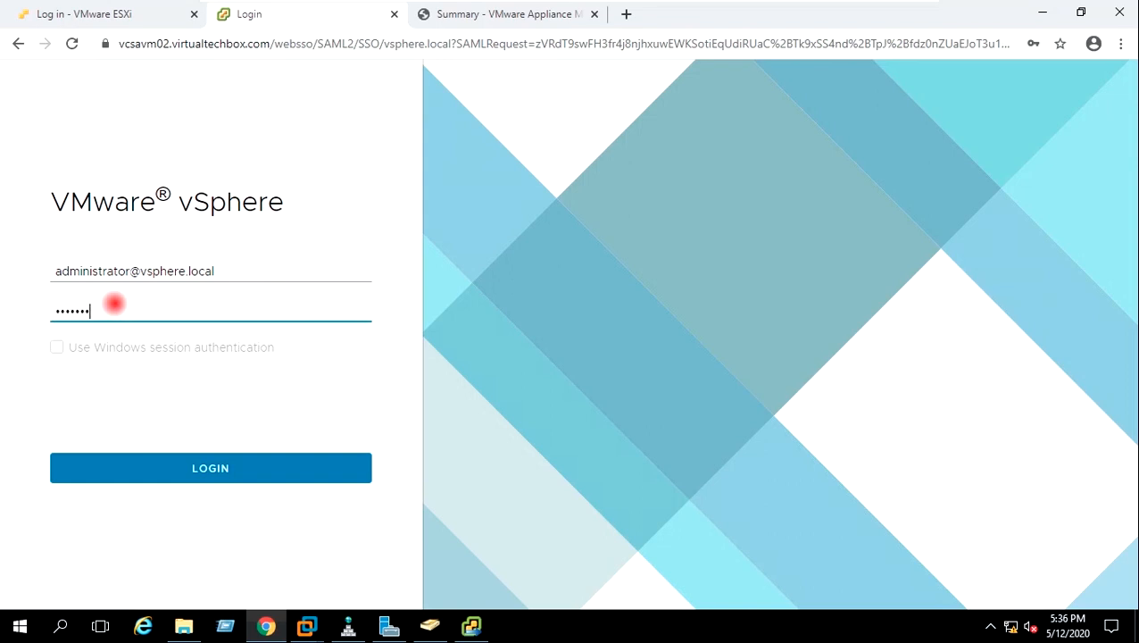
text(•)
click(167, 461)
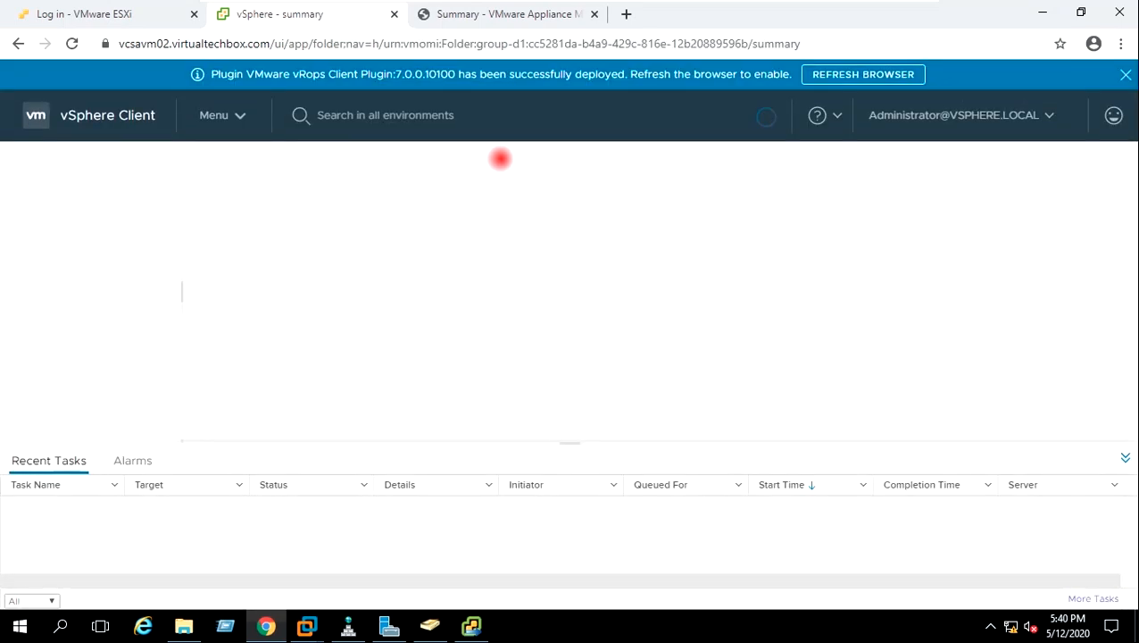
click(848, 74)
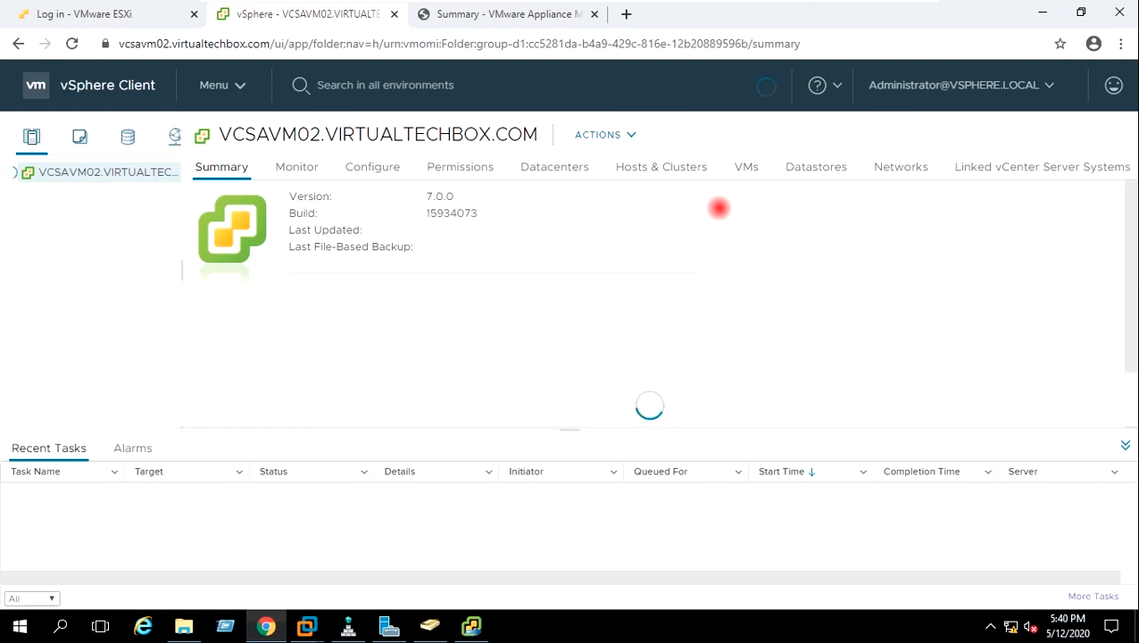
drag(181, 353, 265, 357)
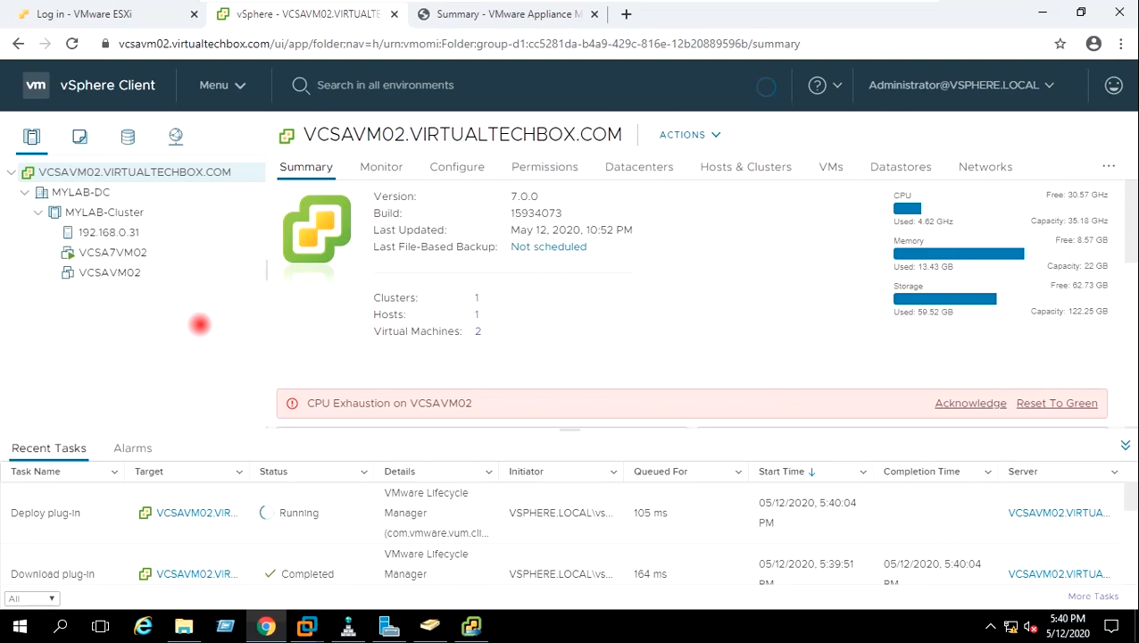
click(985, 400)
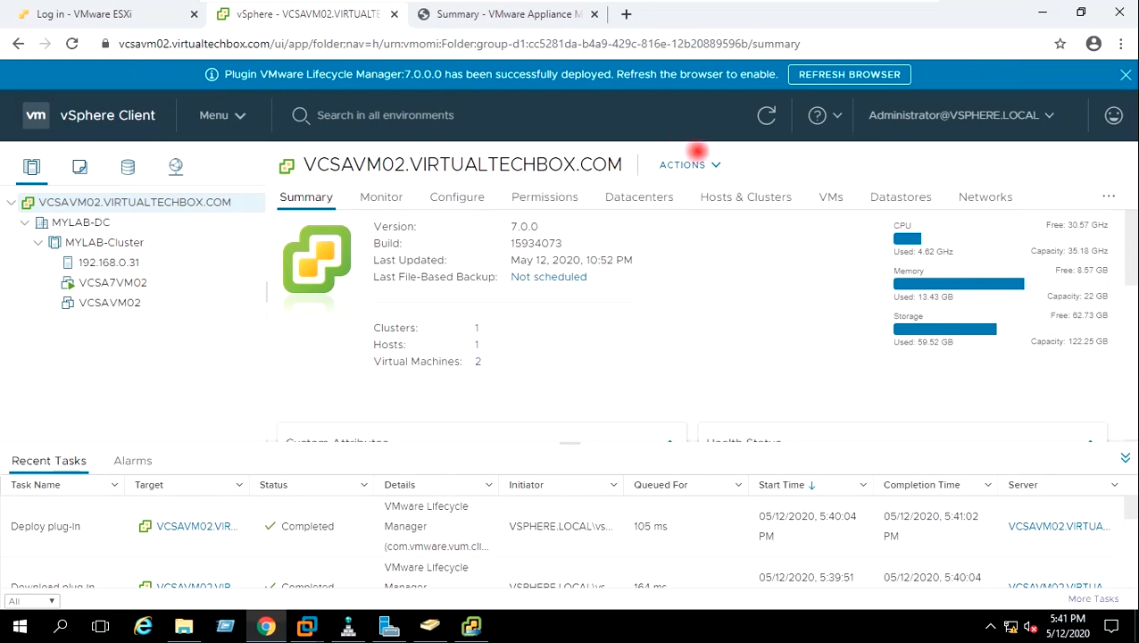
click(883, 74)
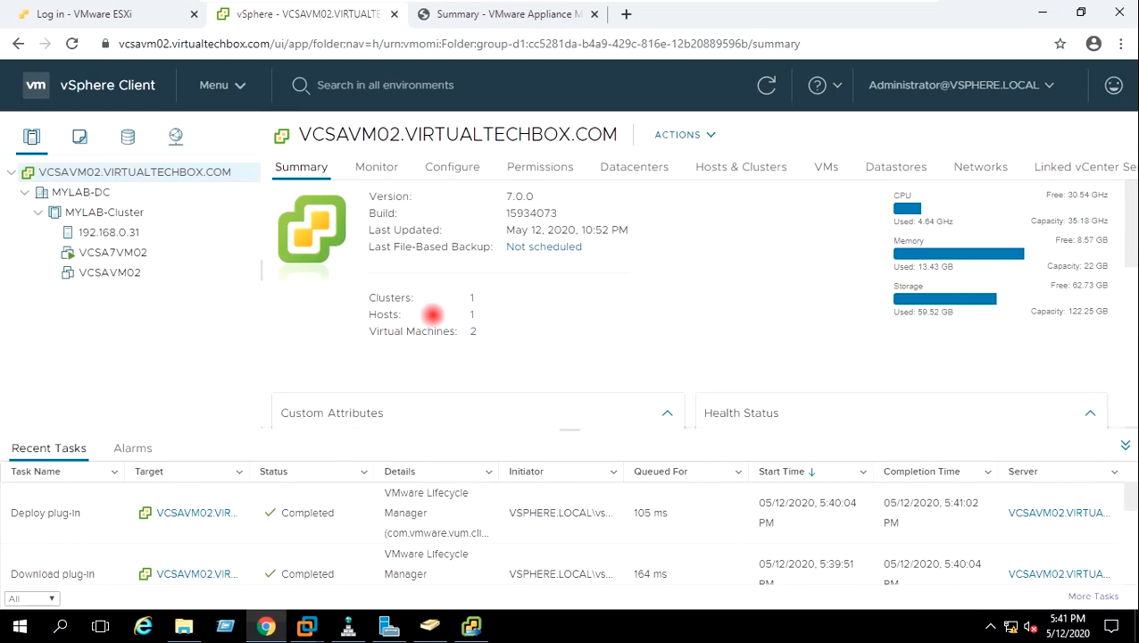
drag(266, 335, 271, 336)
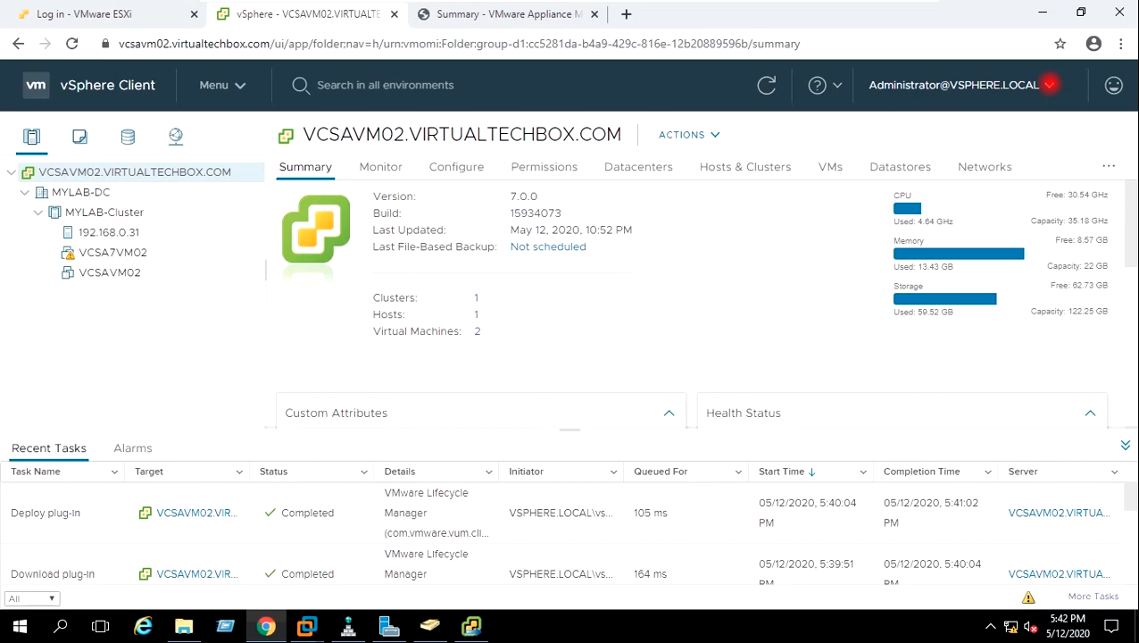
Log out, then sign back in with the VIRTUALTECHBOX.COM domain administrator's user name and password
click(1049, 85)
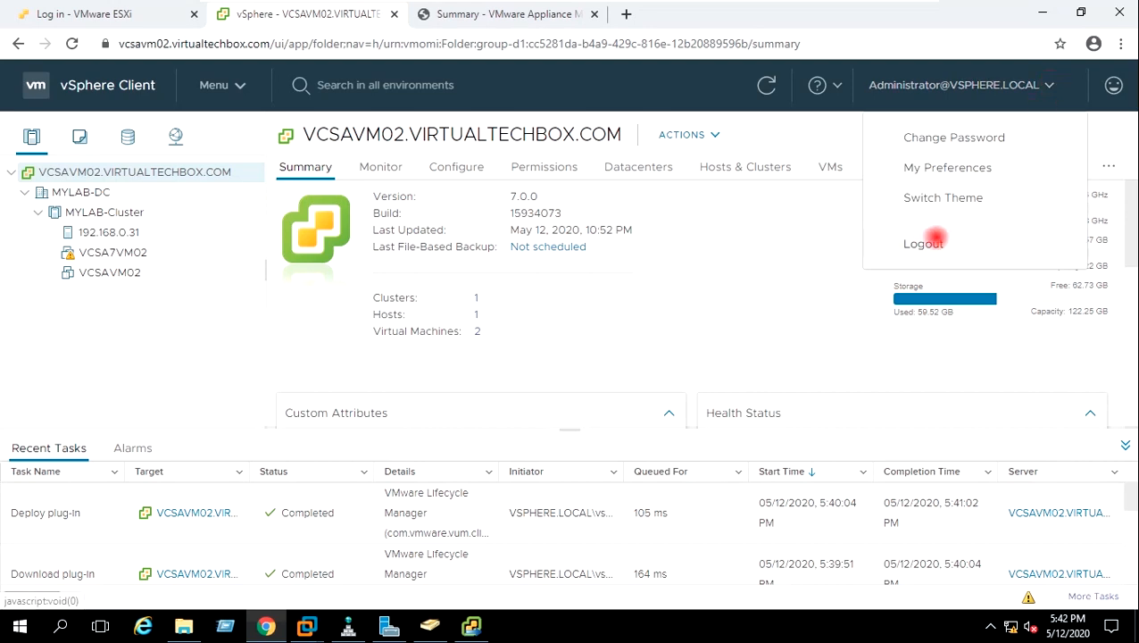
click(924, 243)
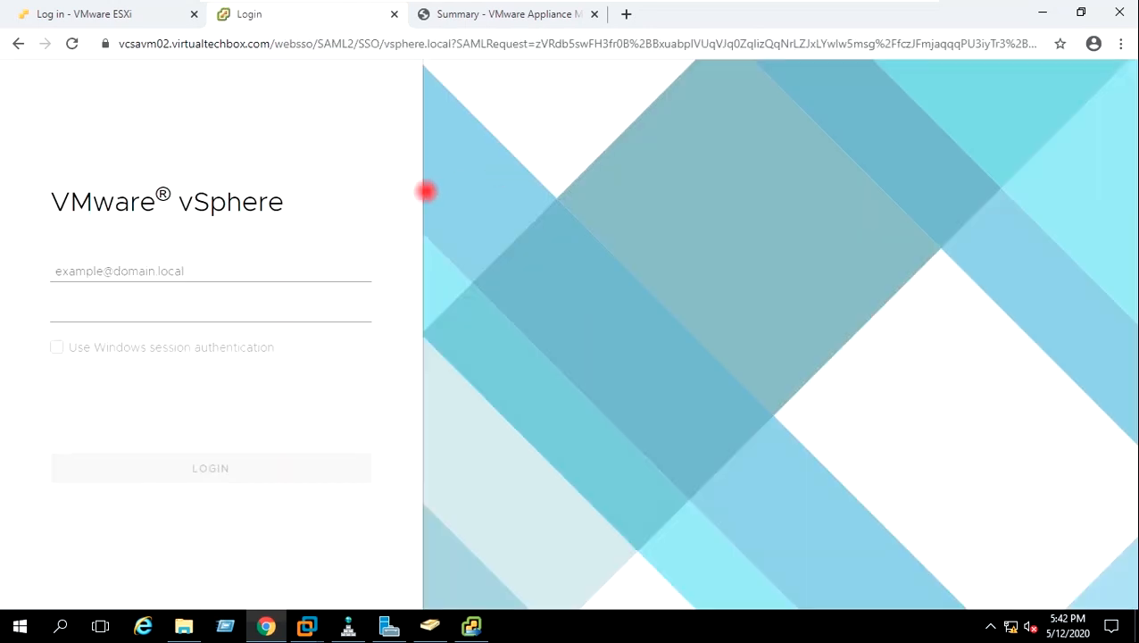
click(243, 278)
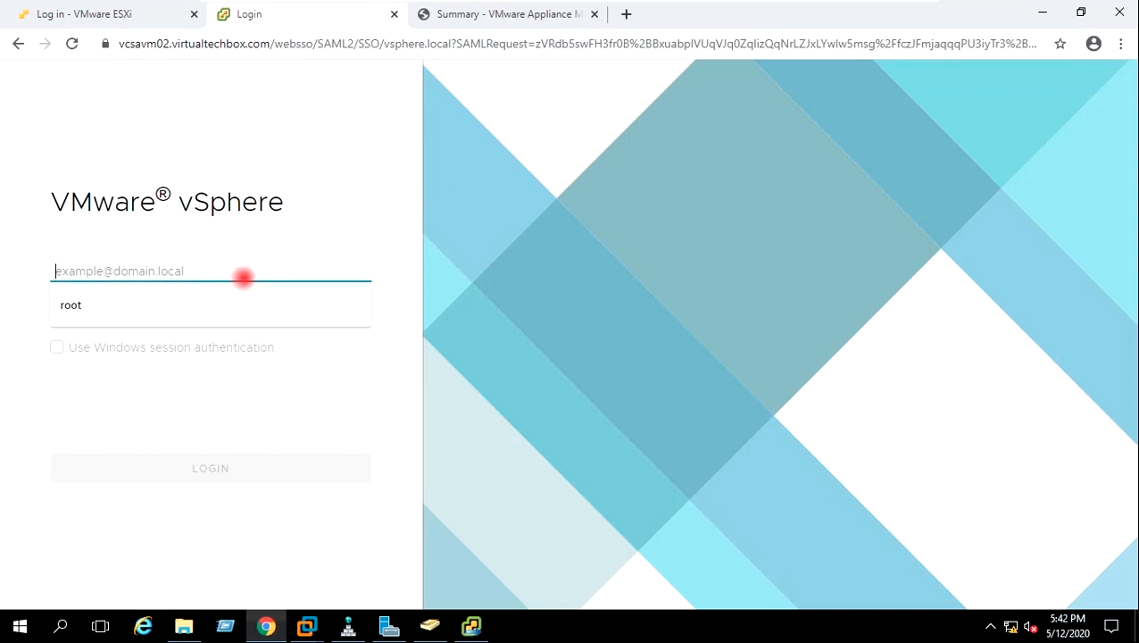
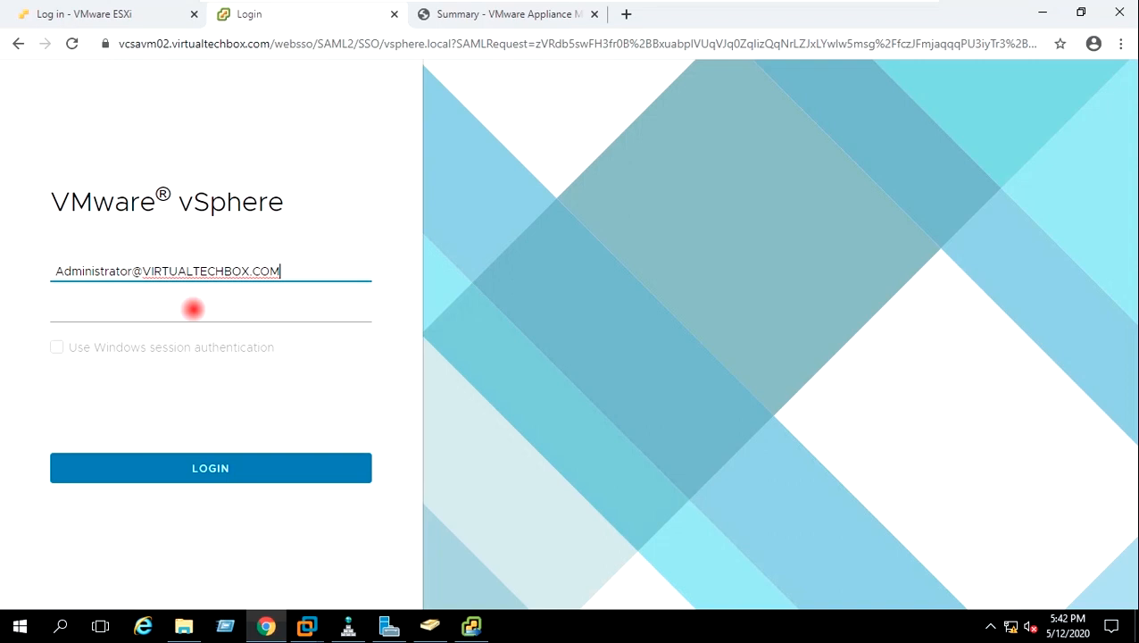
click(181, 316)
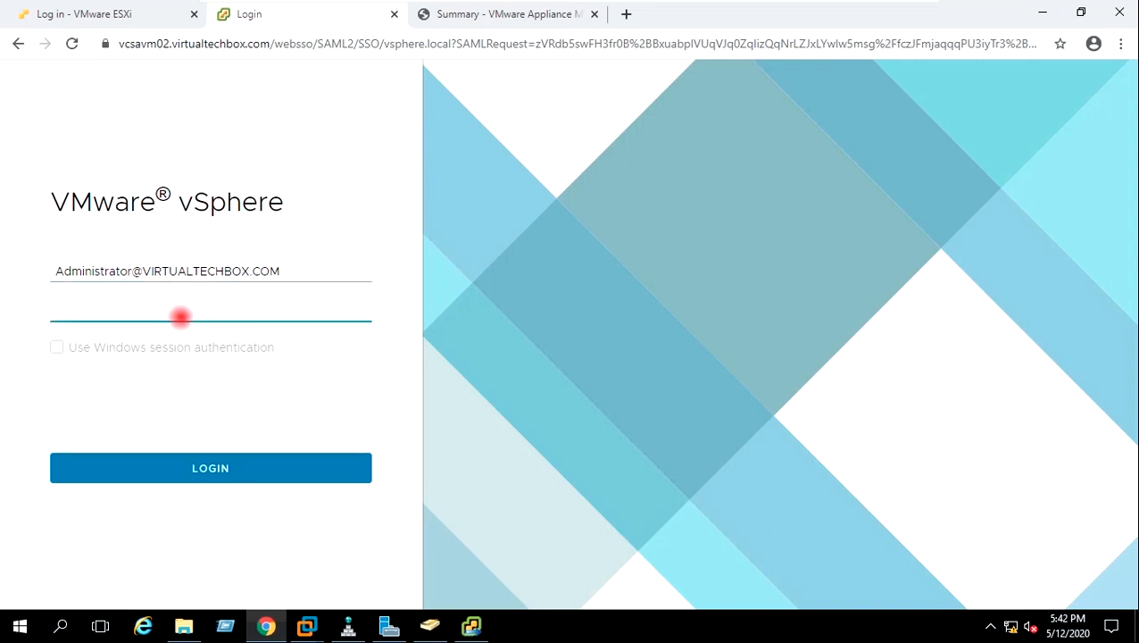
text(VMware@123)
click(208, 463)
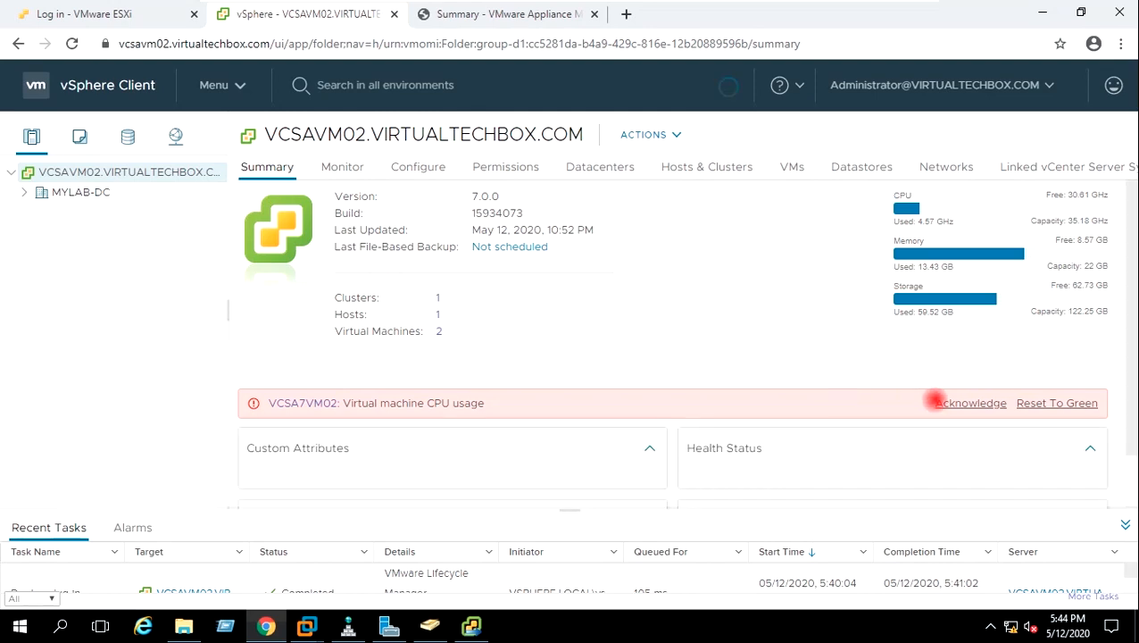
Acknowledge the VCSA7VM02 CPU usage alarm and check the version and build numbers
click(965, 405)
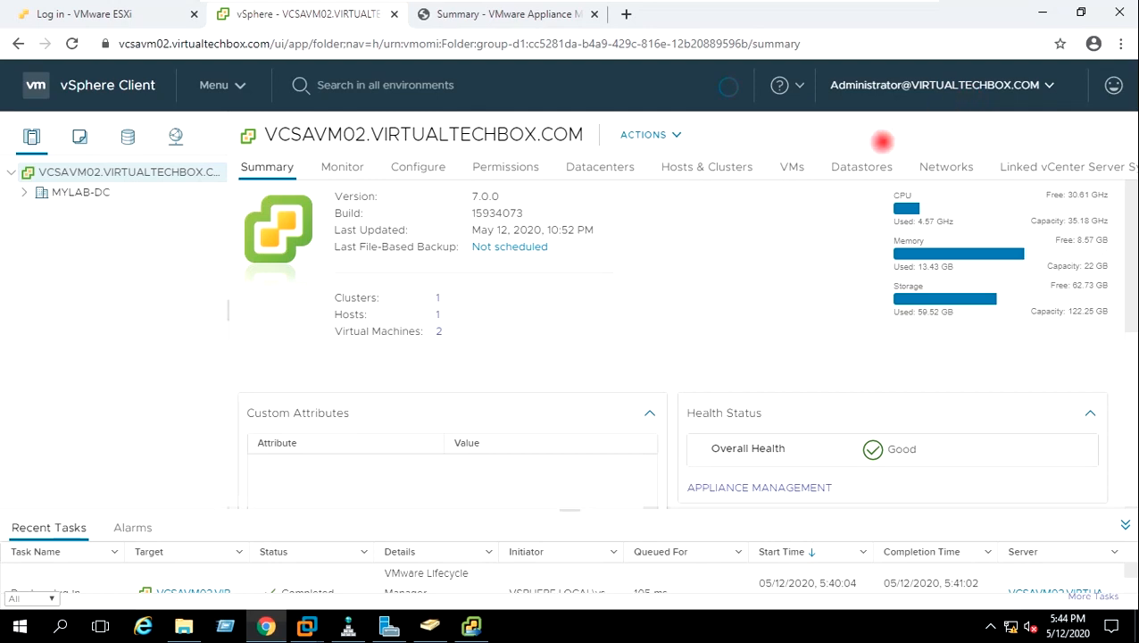
mouse_move(471, 194)
mouse_down()
mouse_move(511, 189)
mouse_move(466, 209)
mouse_up()
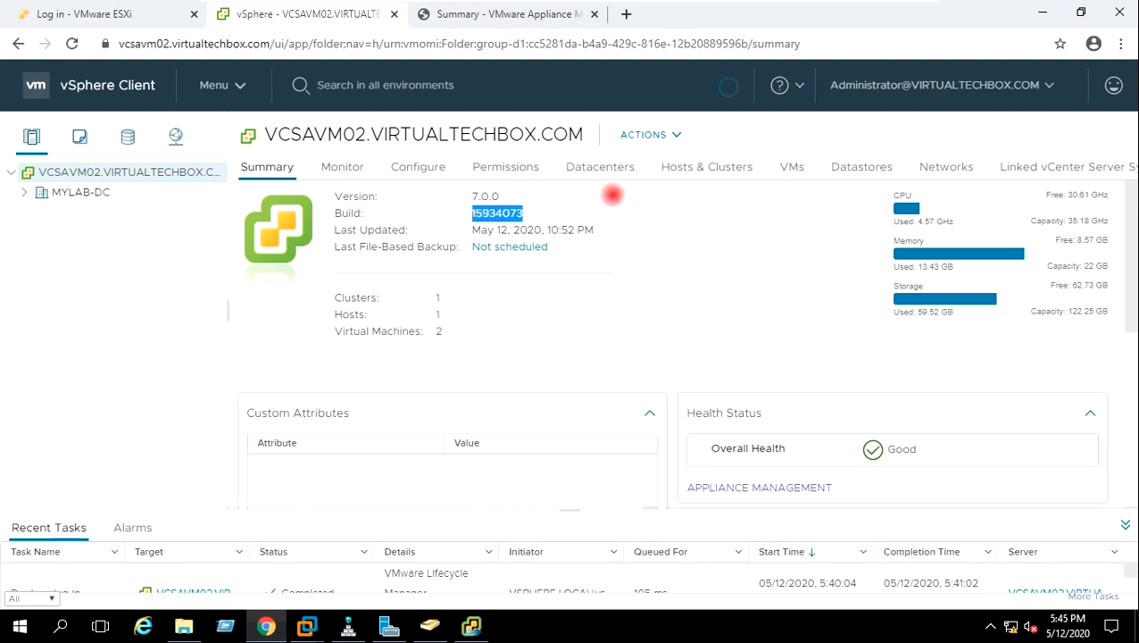
click(610, 193)
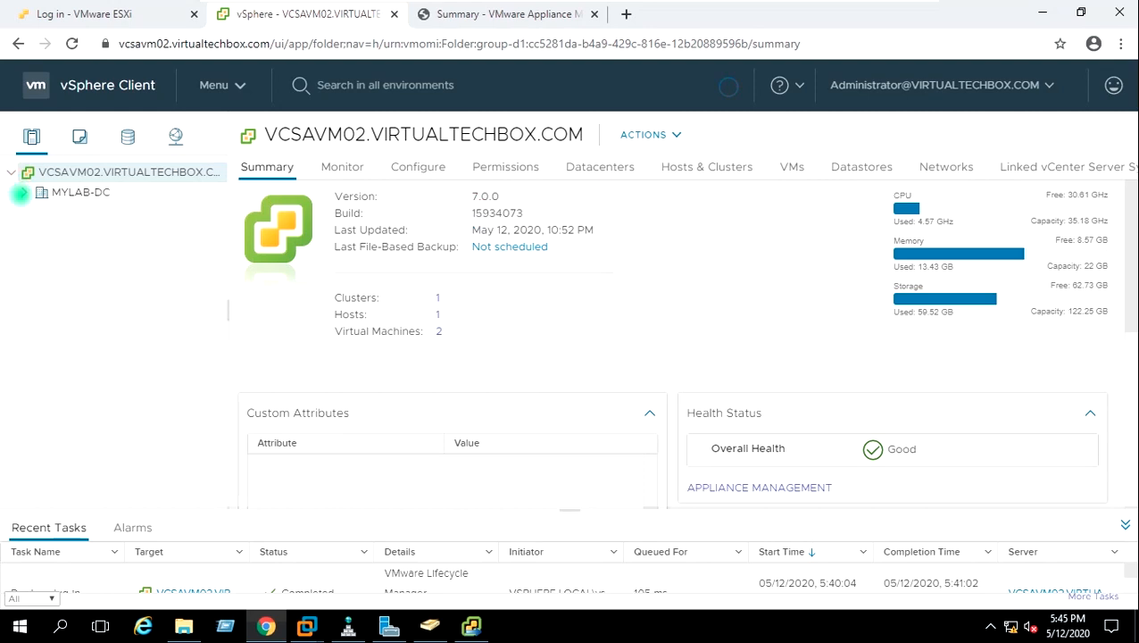
Expand MYLAB-DC and MYLAB-Cluster, select VCSA7VM02, and view its Monitor issues
click(22, 193)
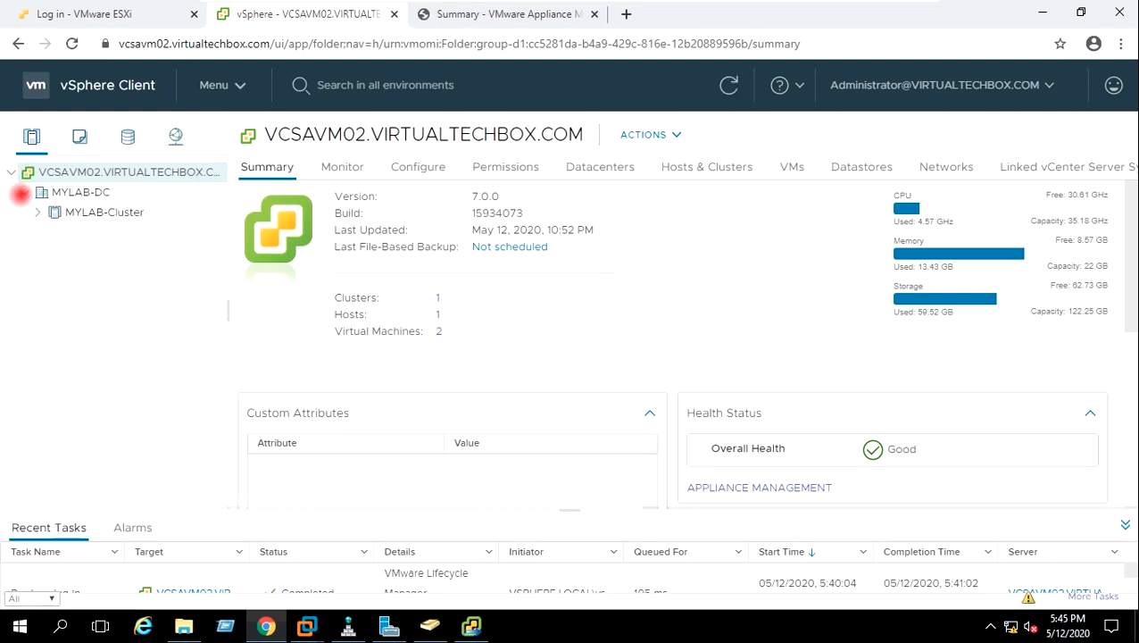
click(35, 213)
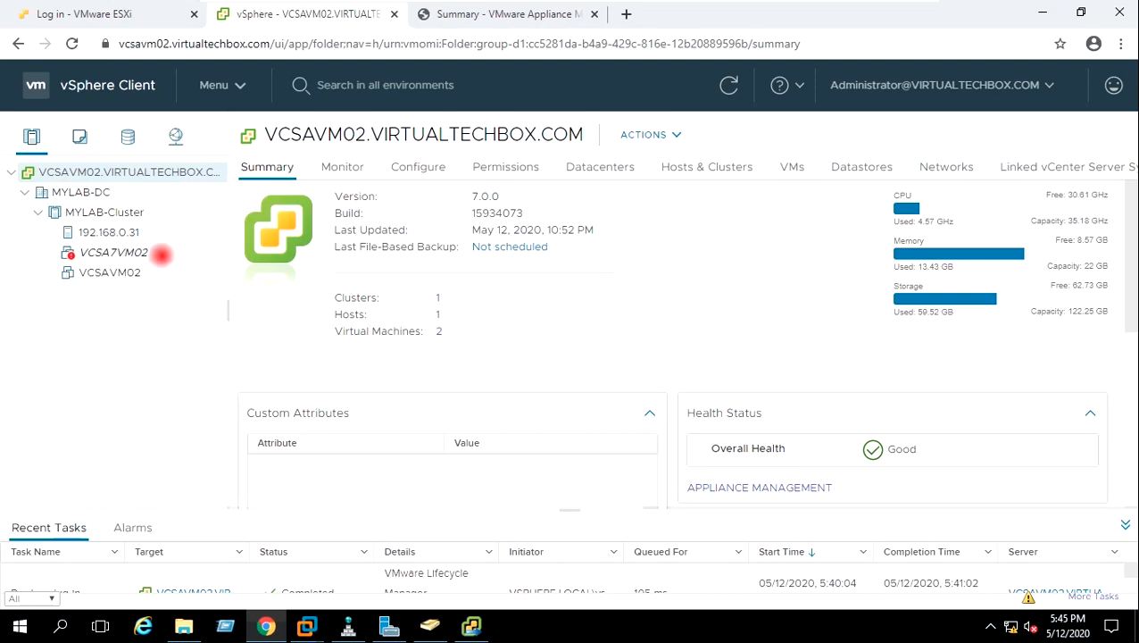
click(114, 252)
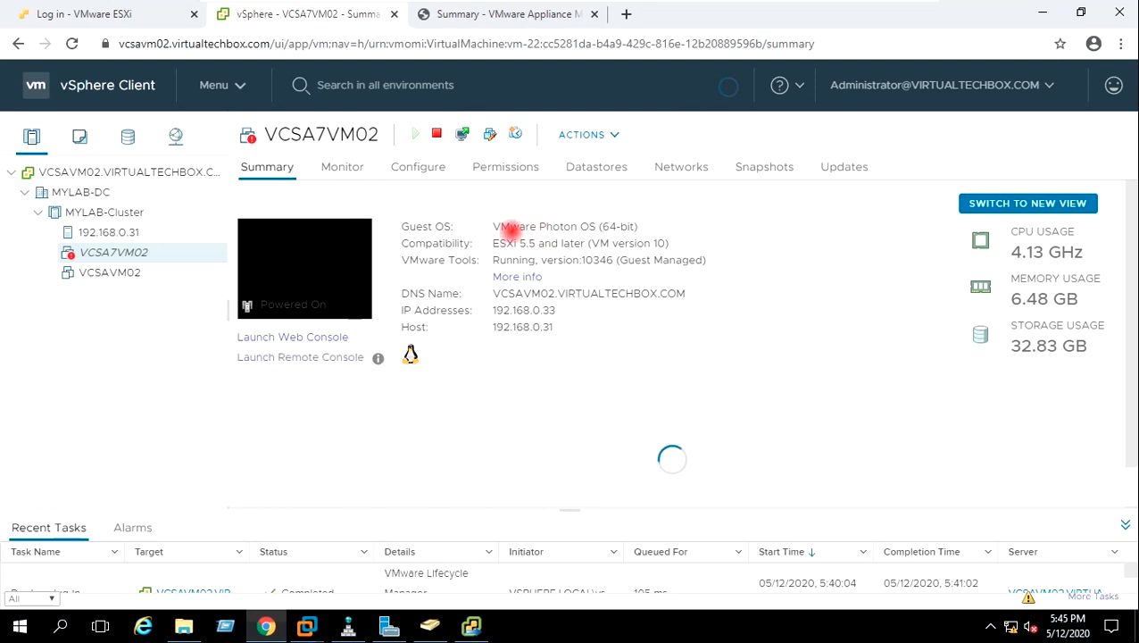
click(341, 167)
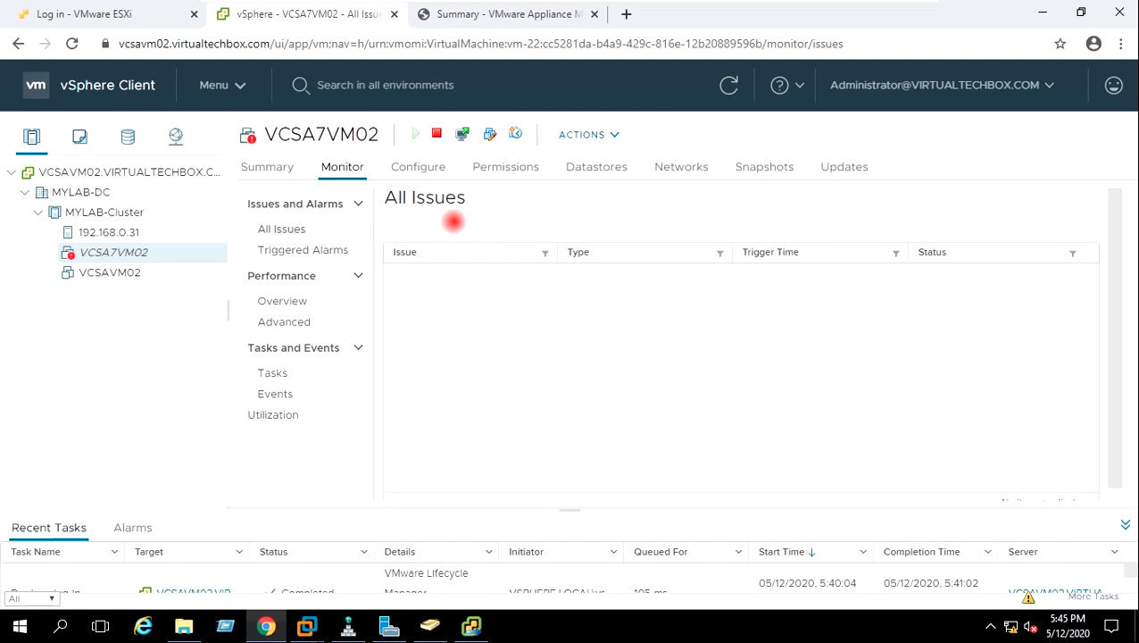
Reset the triggered Virtual machine CPU usage alarm to green
click(328, 249)
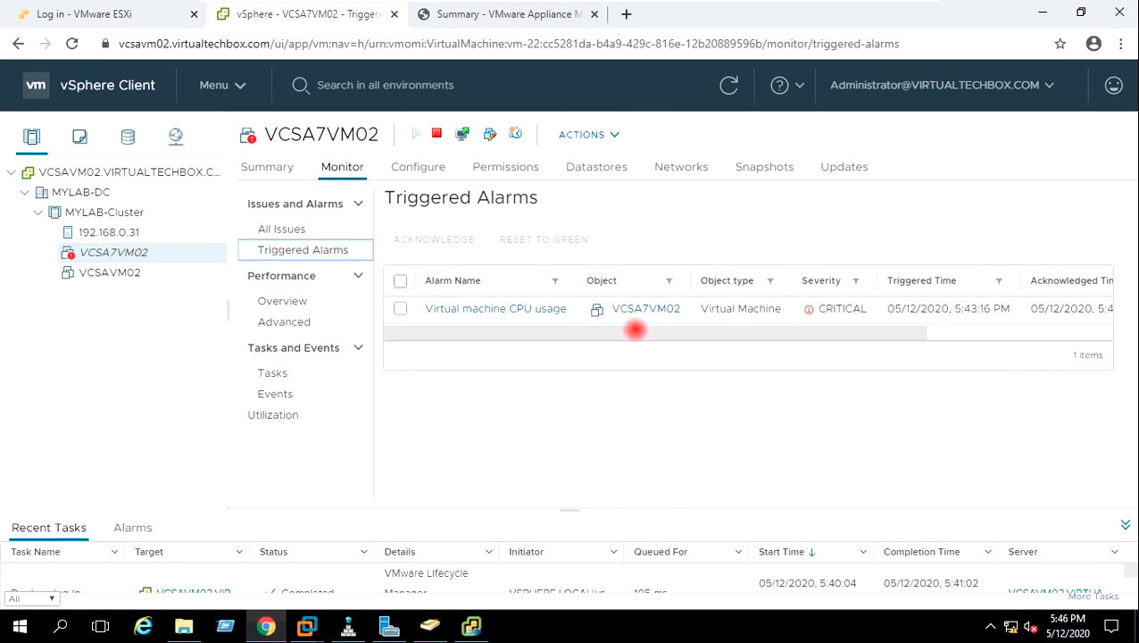
drag(627, 330, 400, 310)
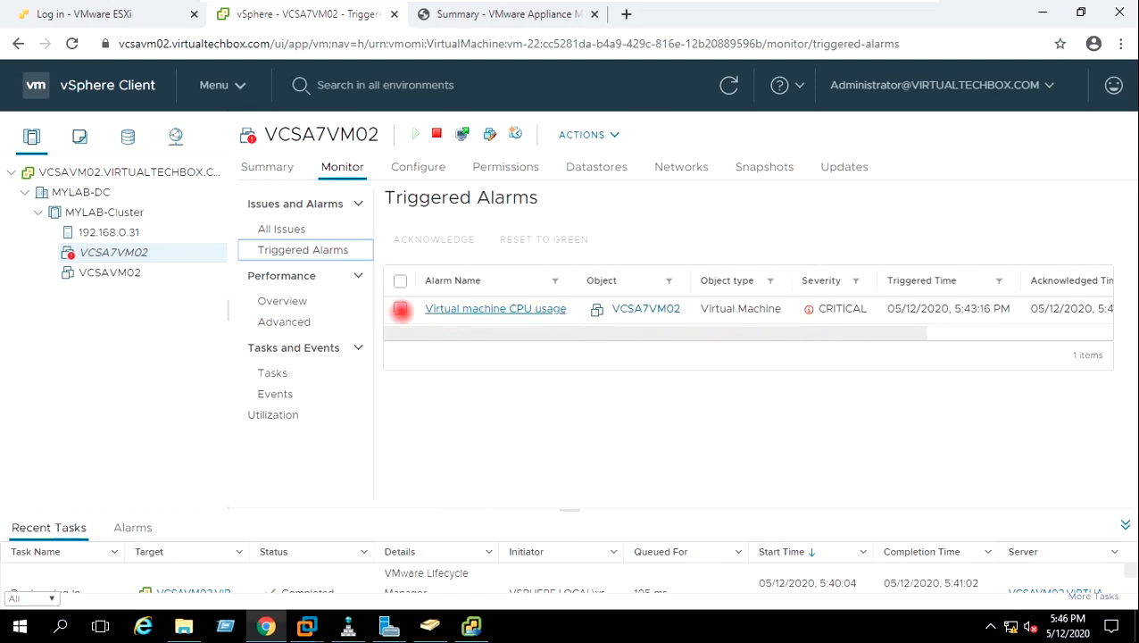
click(399, 309)
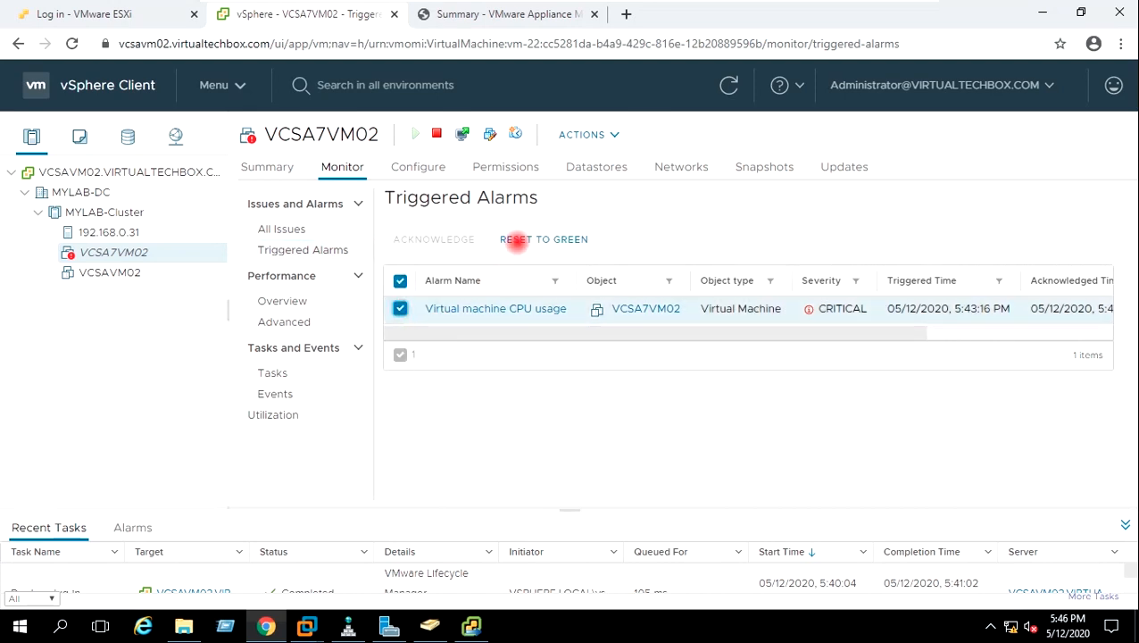
click(516, 243)
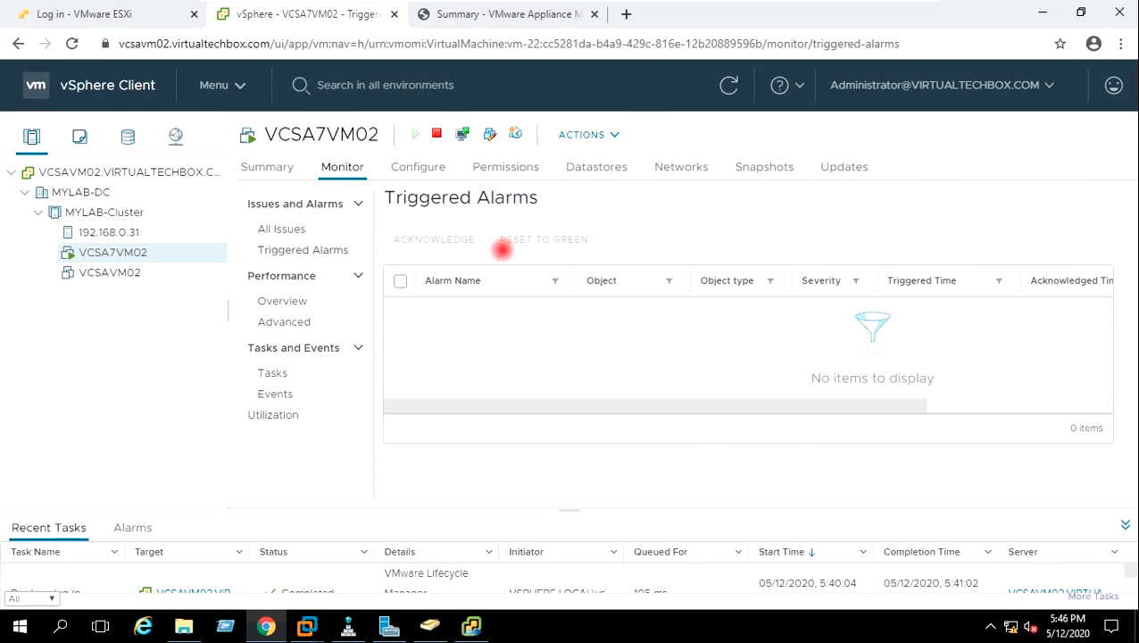
Return to the VM's Summary and minimize the remote session to the desktop
click(267, 166)
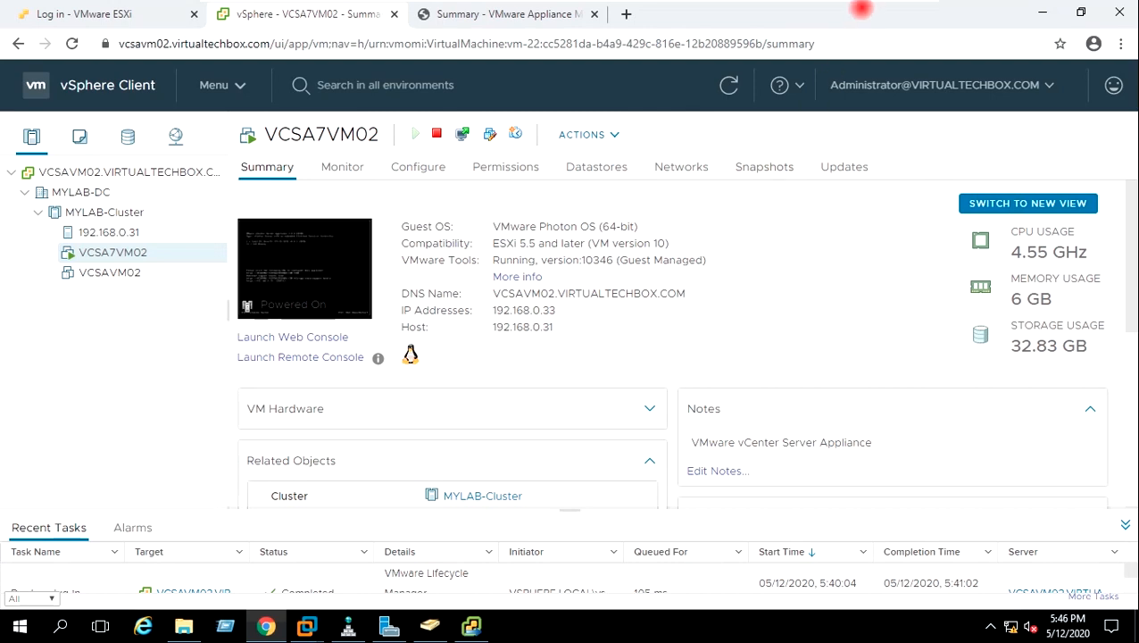
mouse_move(883, 11)
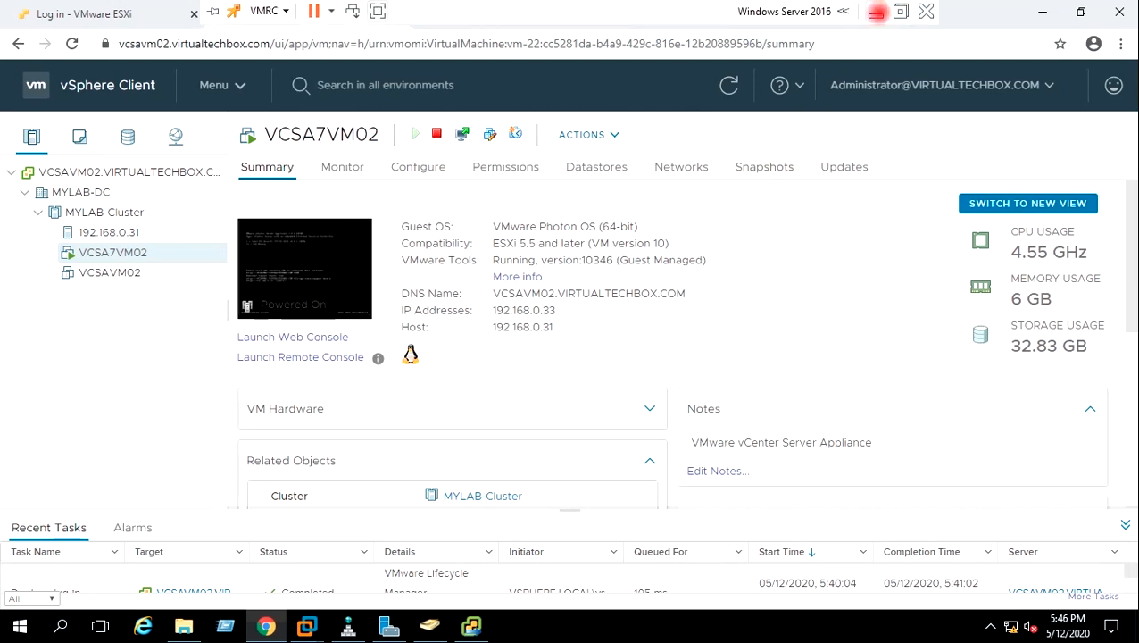
click(875, 12)
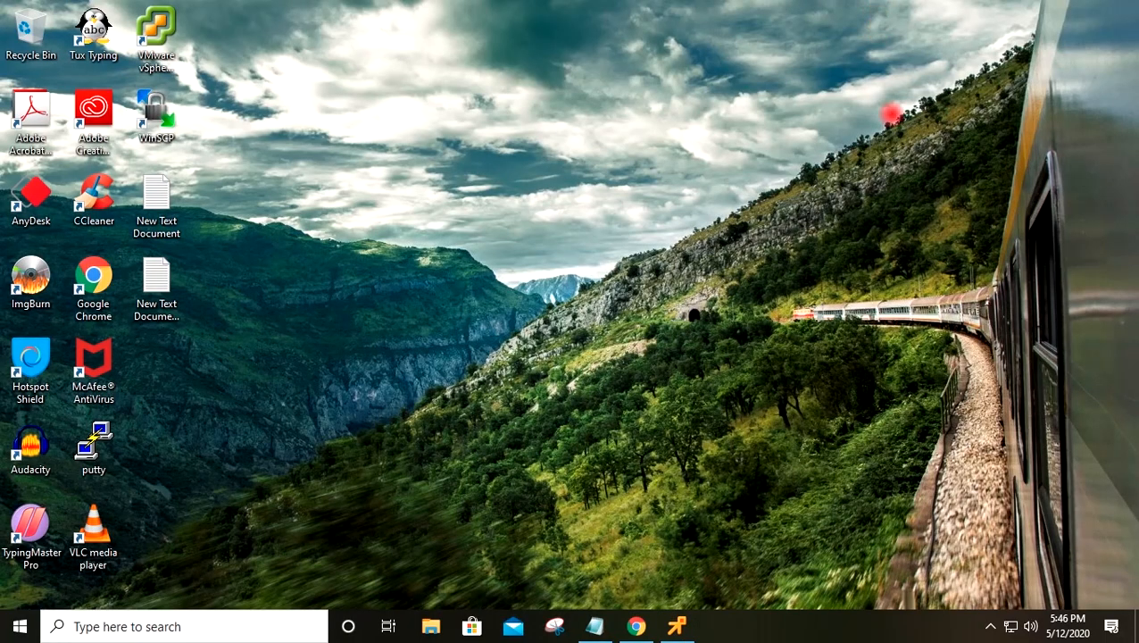